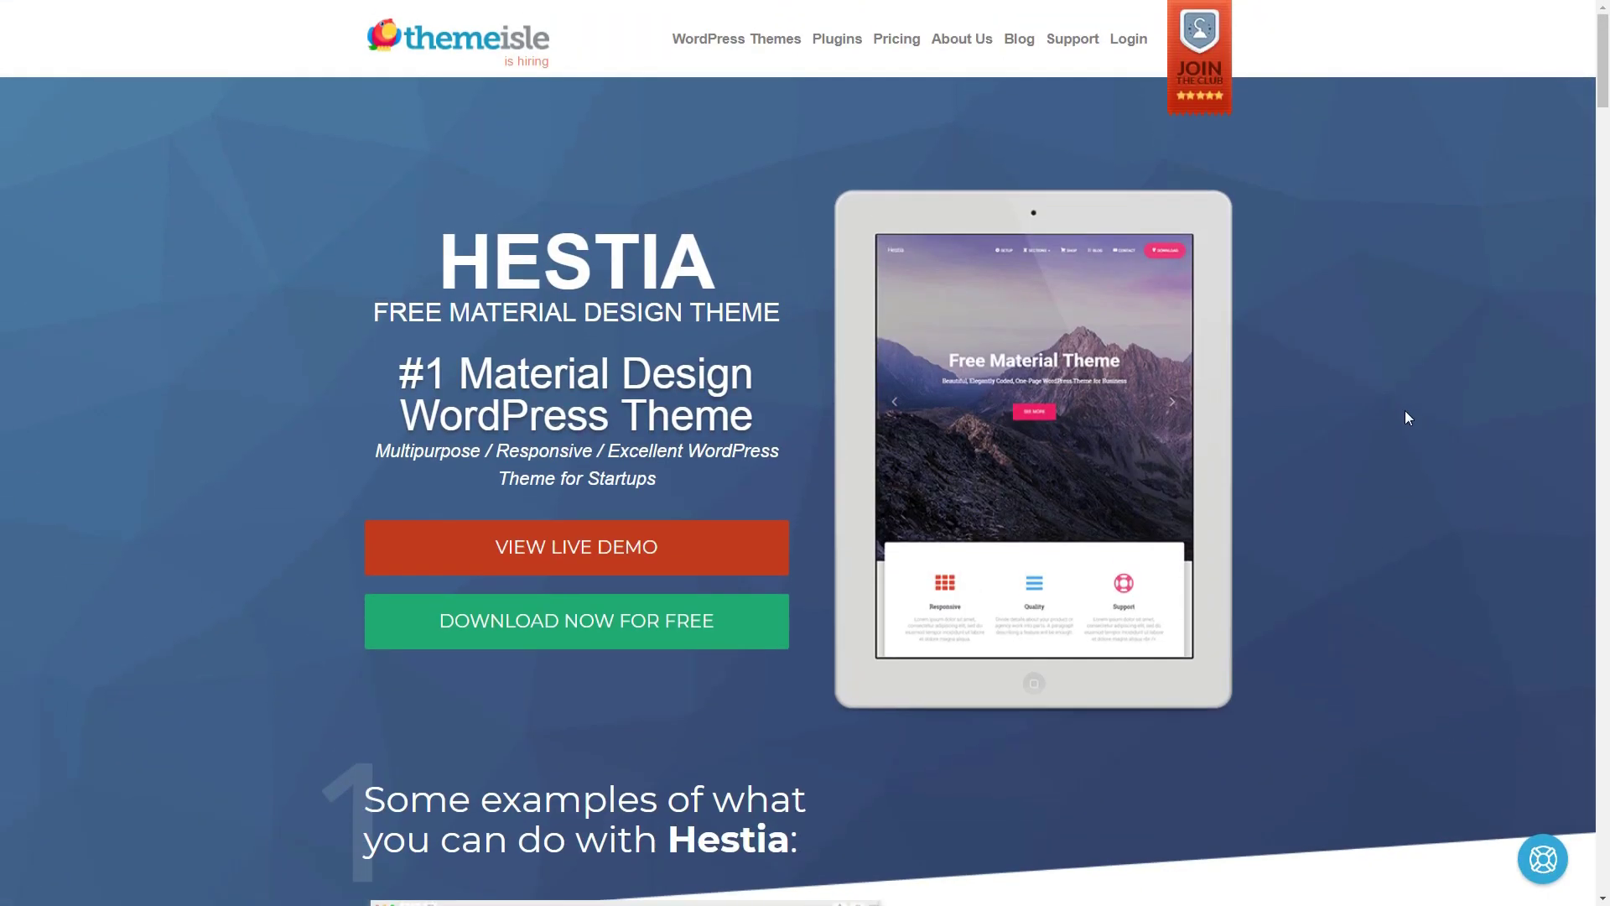
Open the Hestia live demo and scroll through its Slick Material Design home page.
{"action": "left_click", "coordinate": [576, 550]}
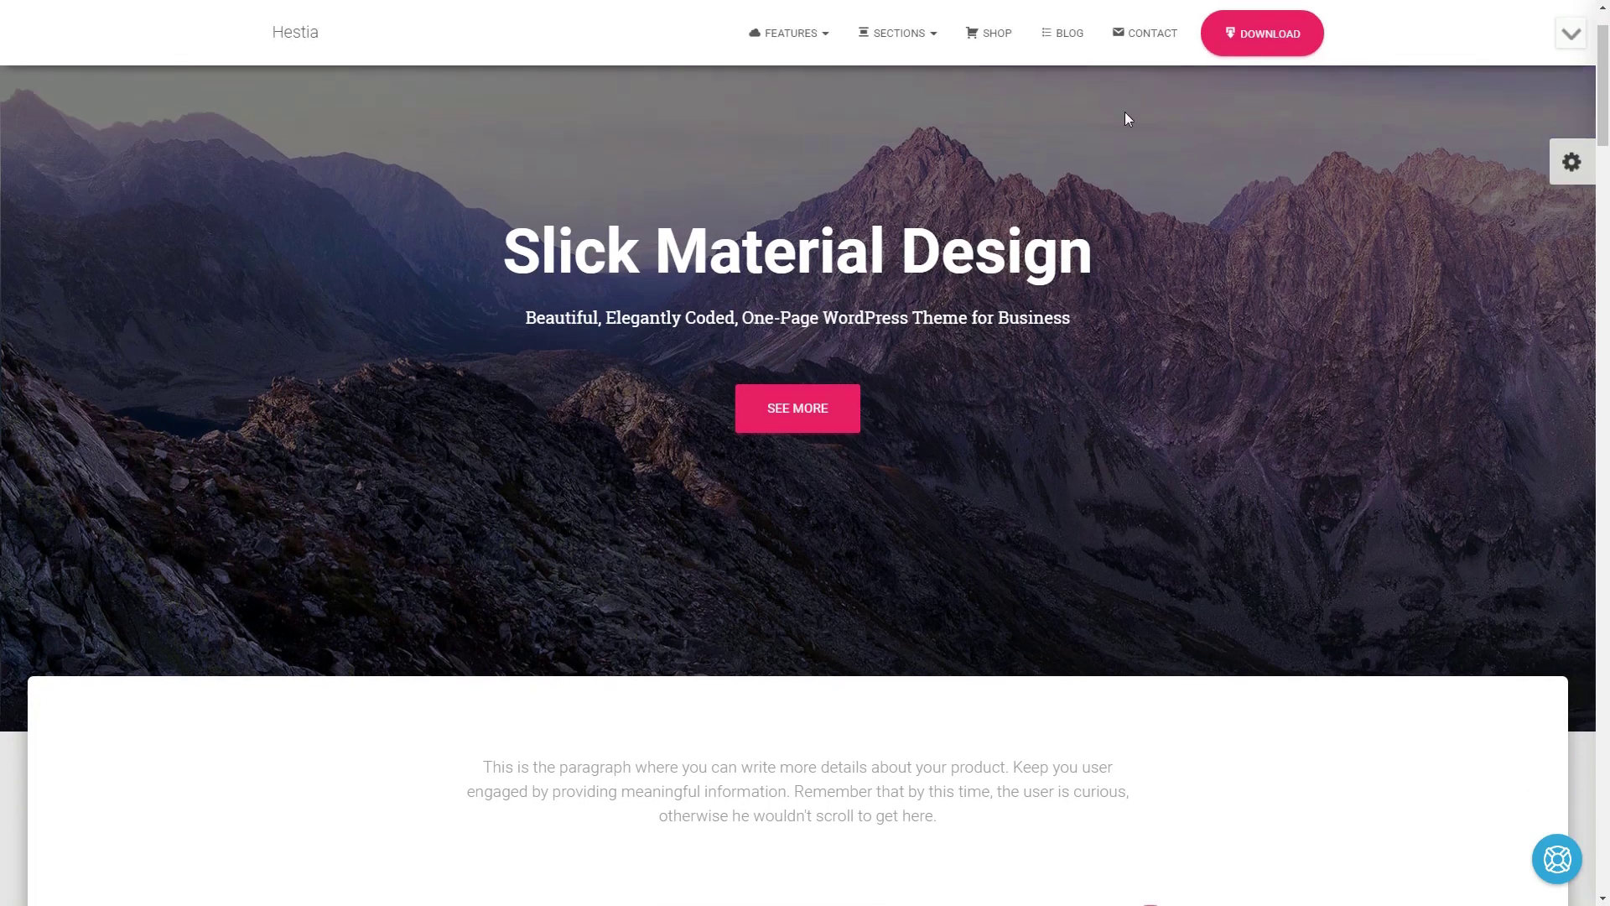
{"action": "scroll", "coordinate": [1159, 260], "scroll_direction": "down", "scroll_amount": 15}
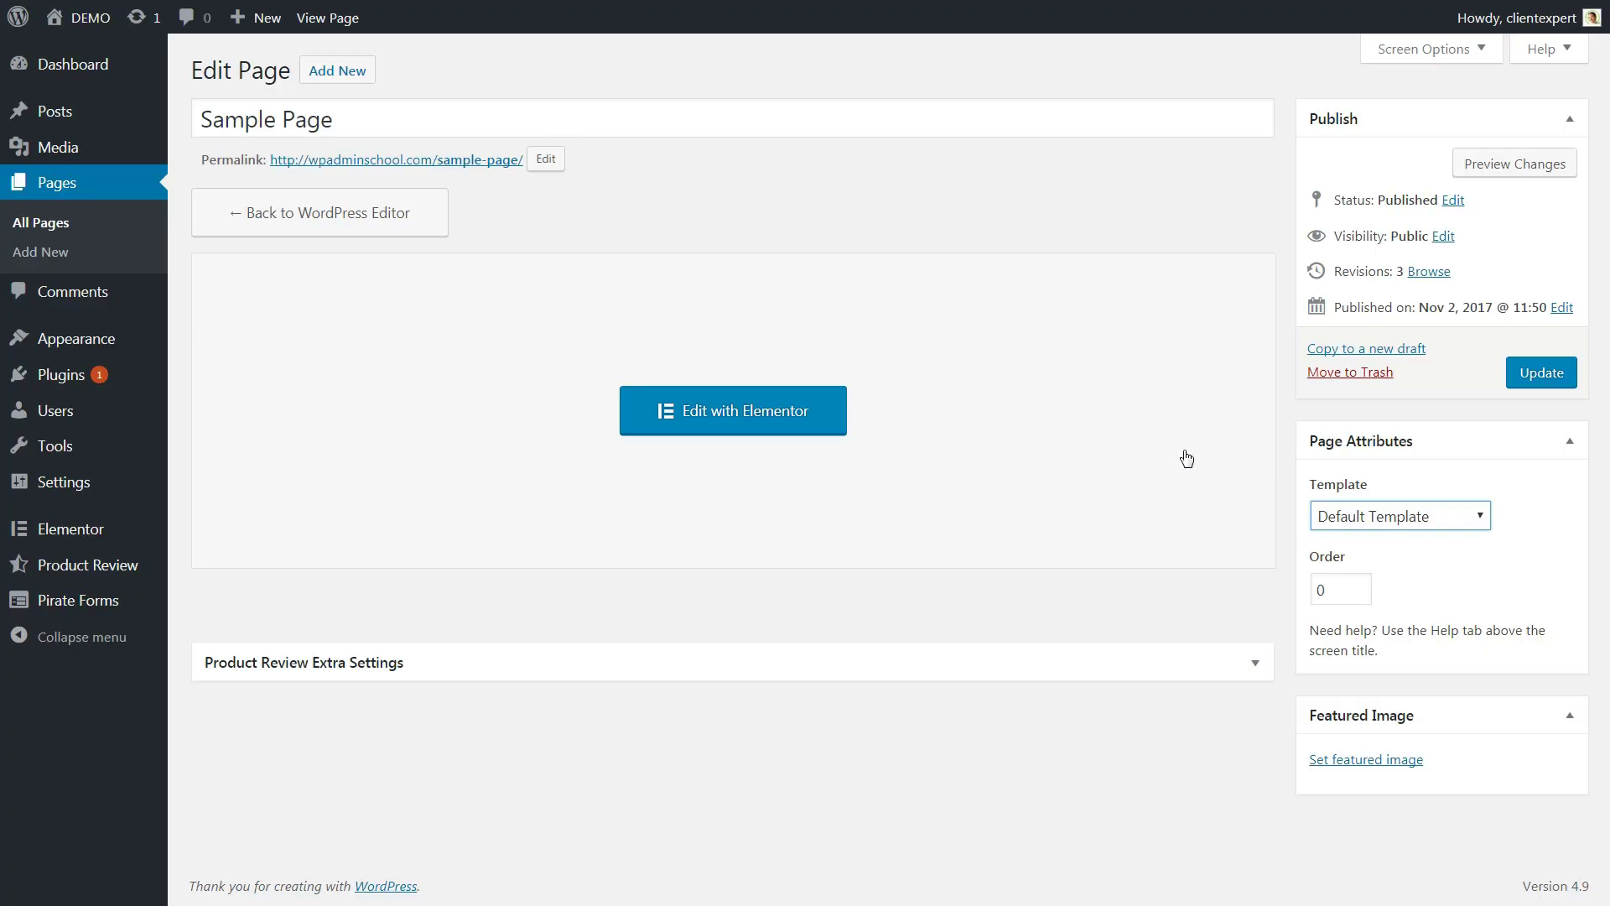
Visit the Sample Page in Elementor, then exit back to the WordPress dashboard.
{"action": "left_click", "coordinate": [762, 416]}
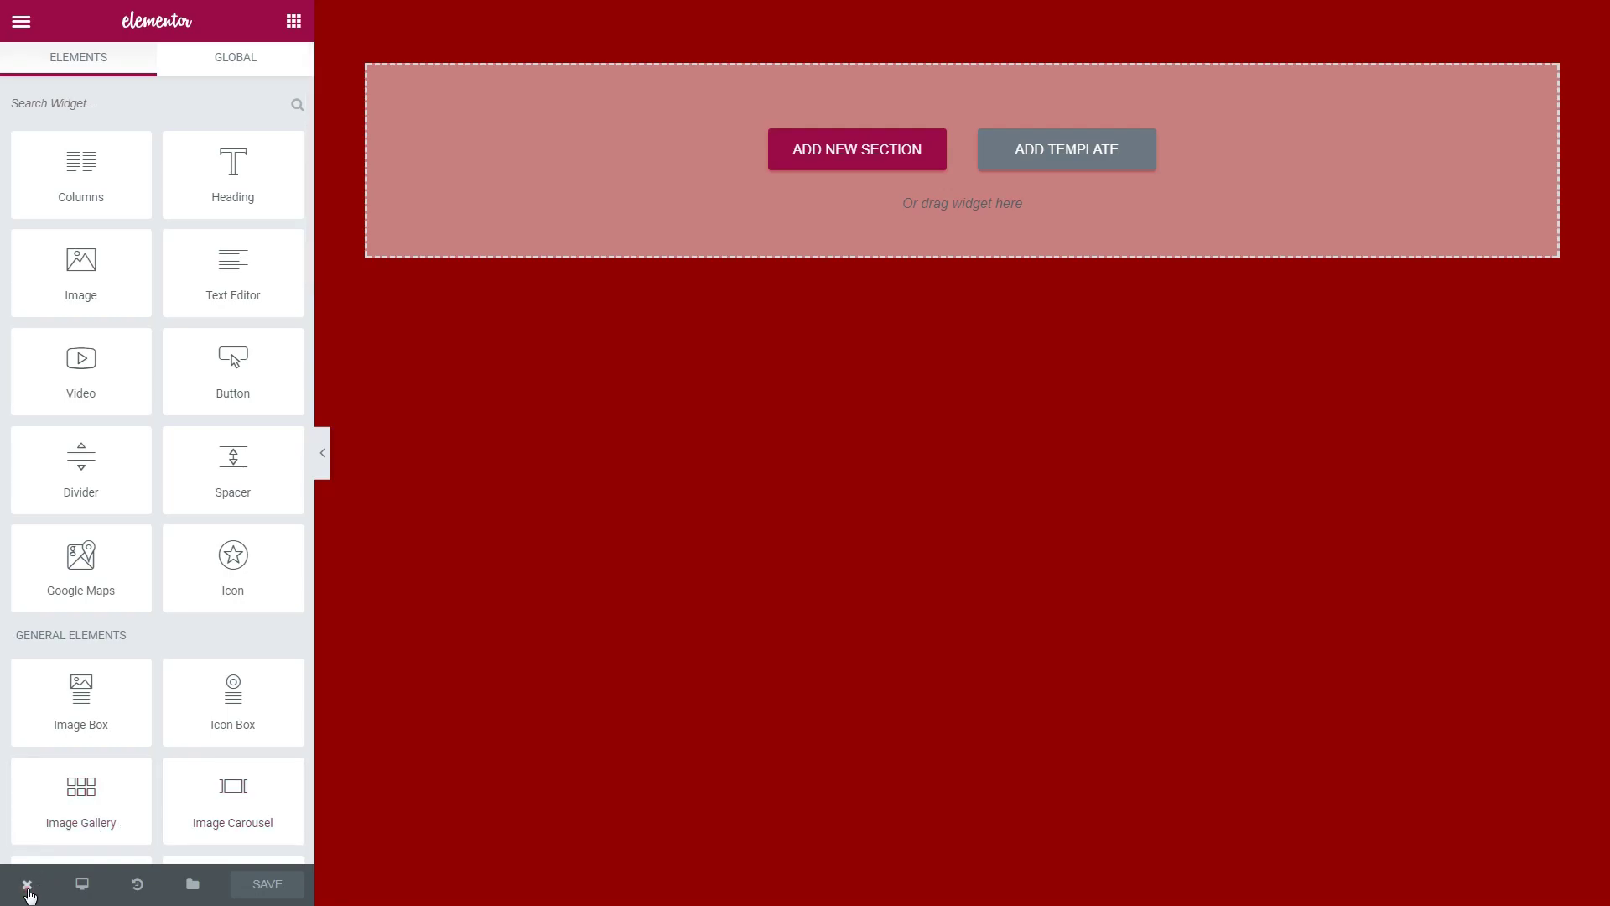
{"action": "mouse_move", "coordinate": [28, 887]}
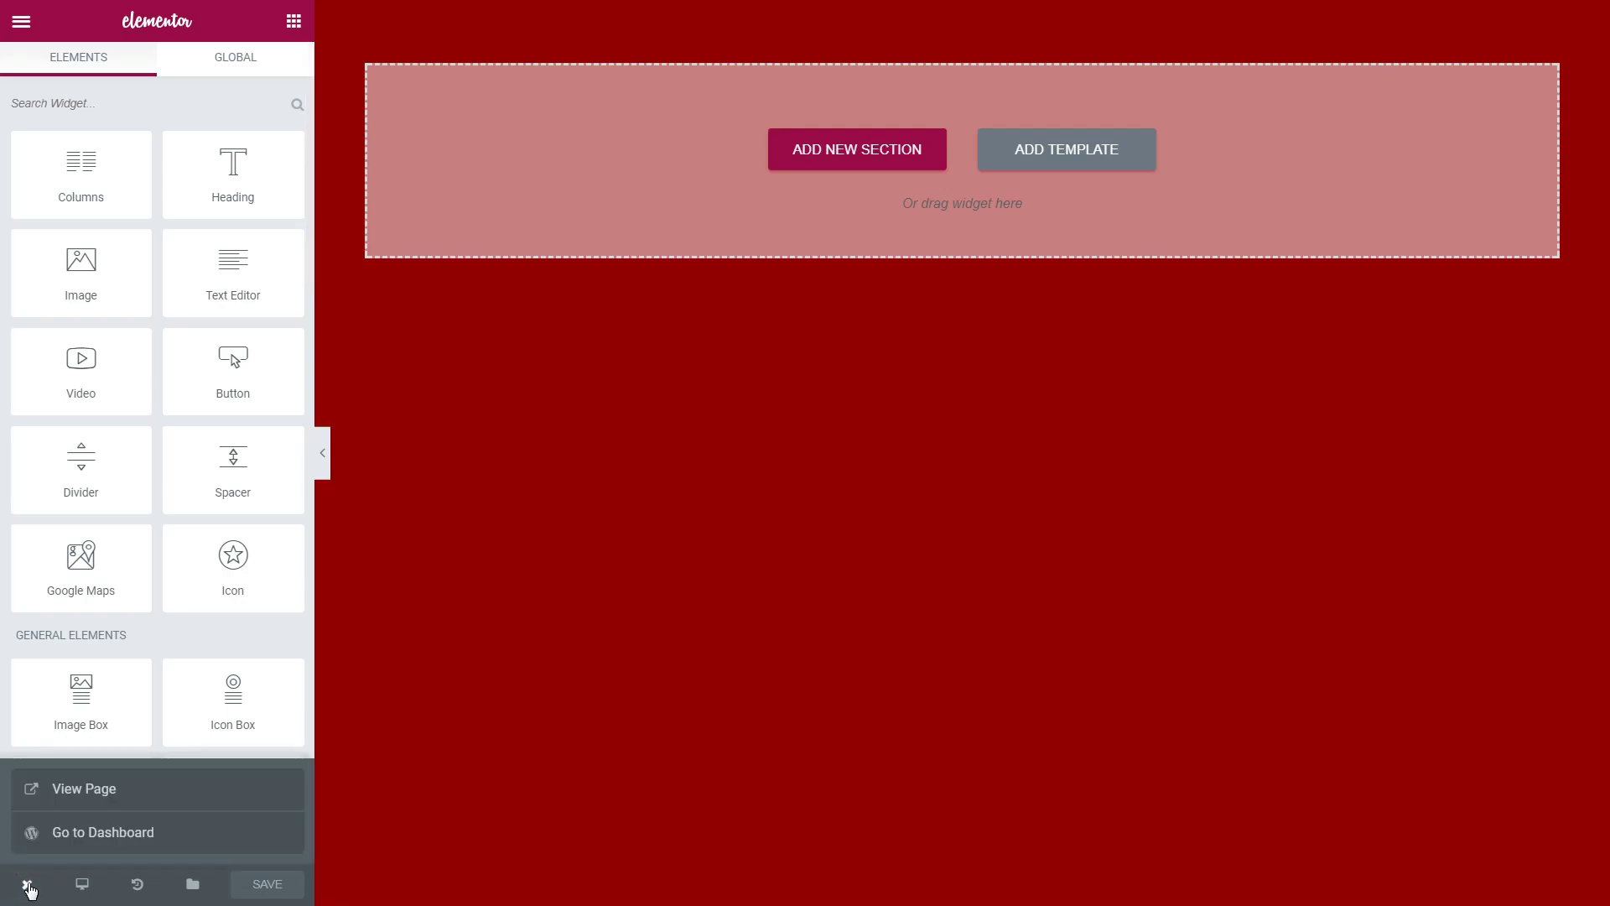
{"action": "left_click", "coordinate": [47, 834]}
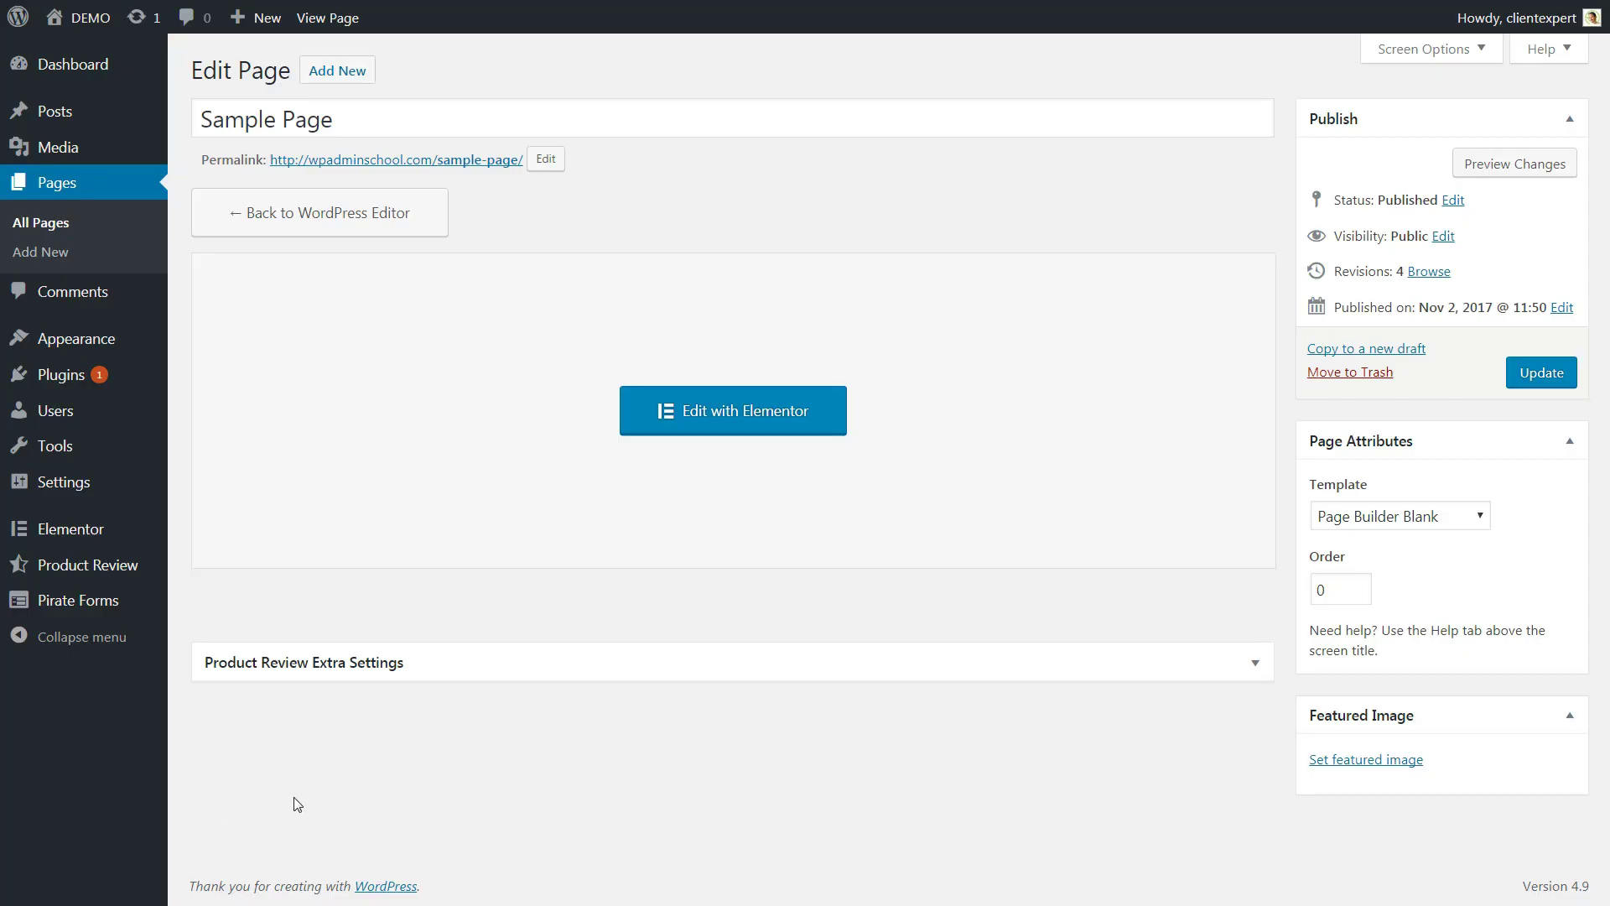
Switch the Sample Page template to Page Builder Blank and update the page.
{"action": "left_click", "coordinate": [1464, 516]}
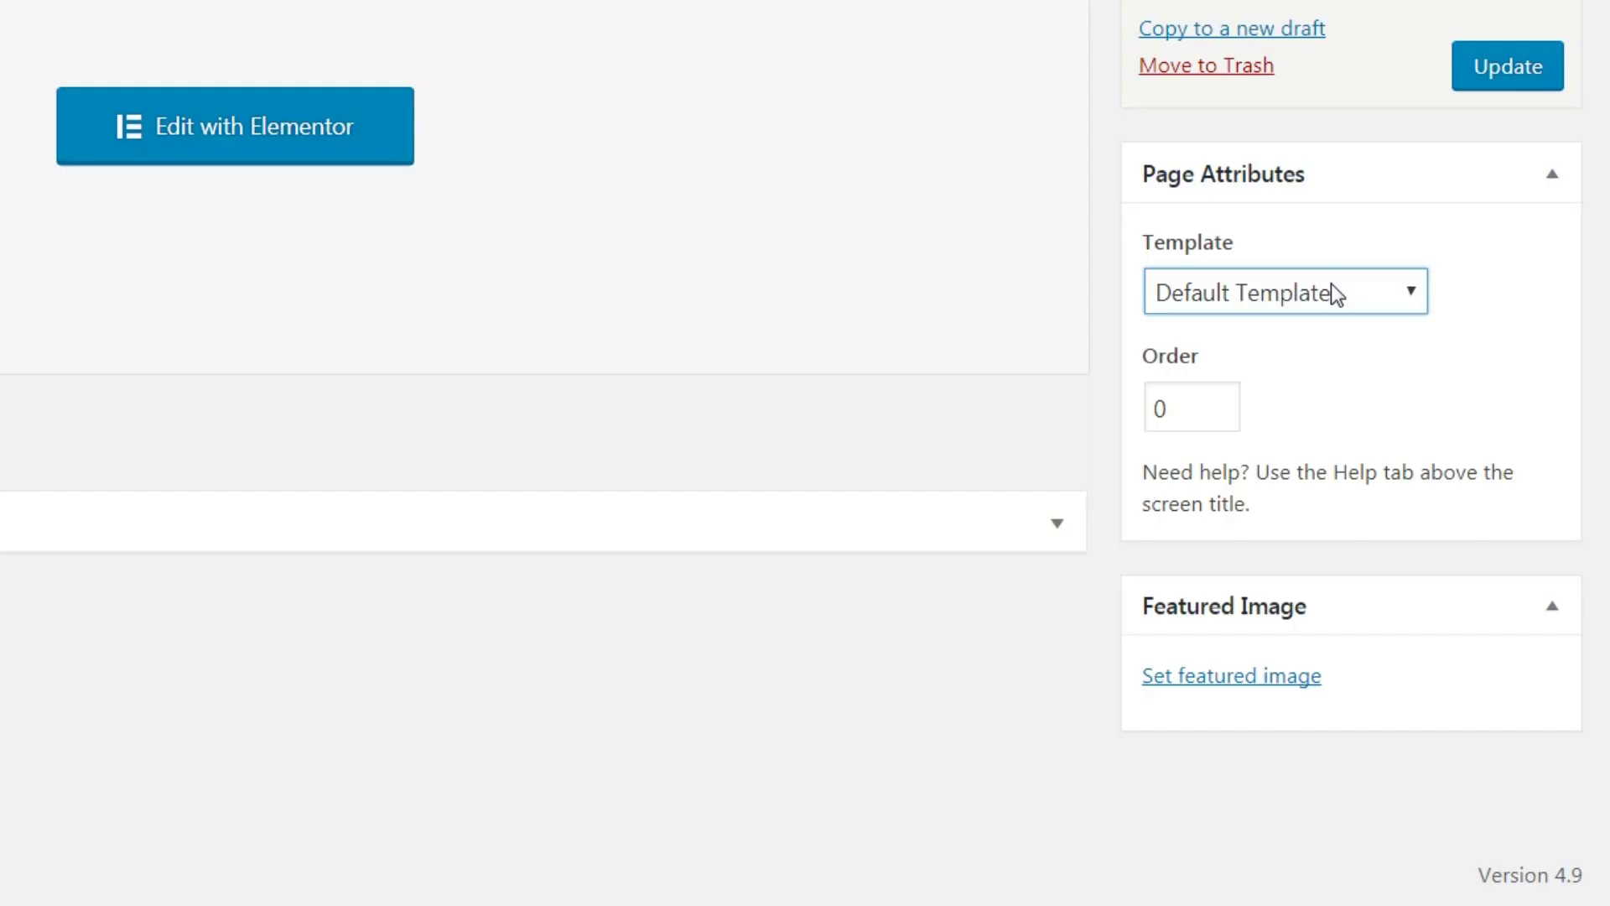
{"action": "left_click", "coordinate": [1330, 287]}
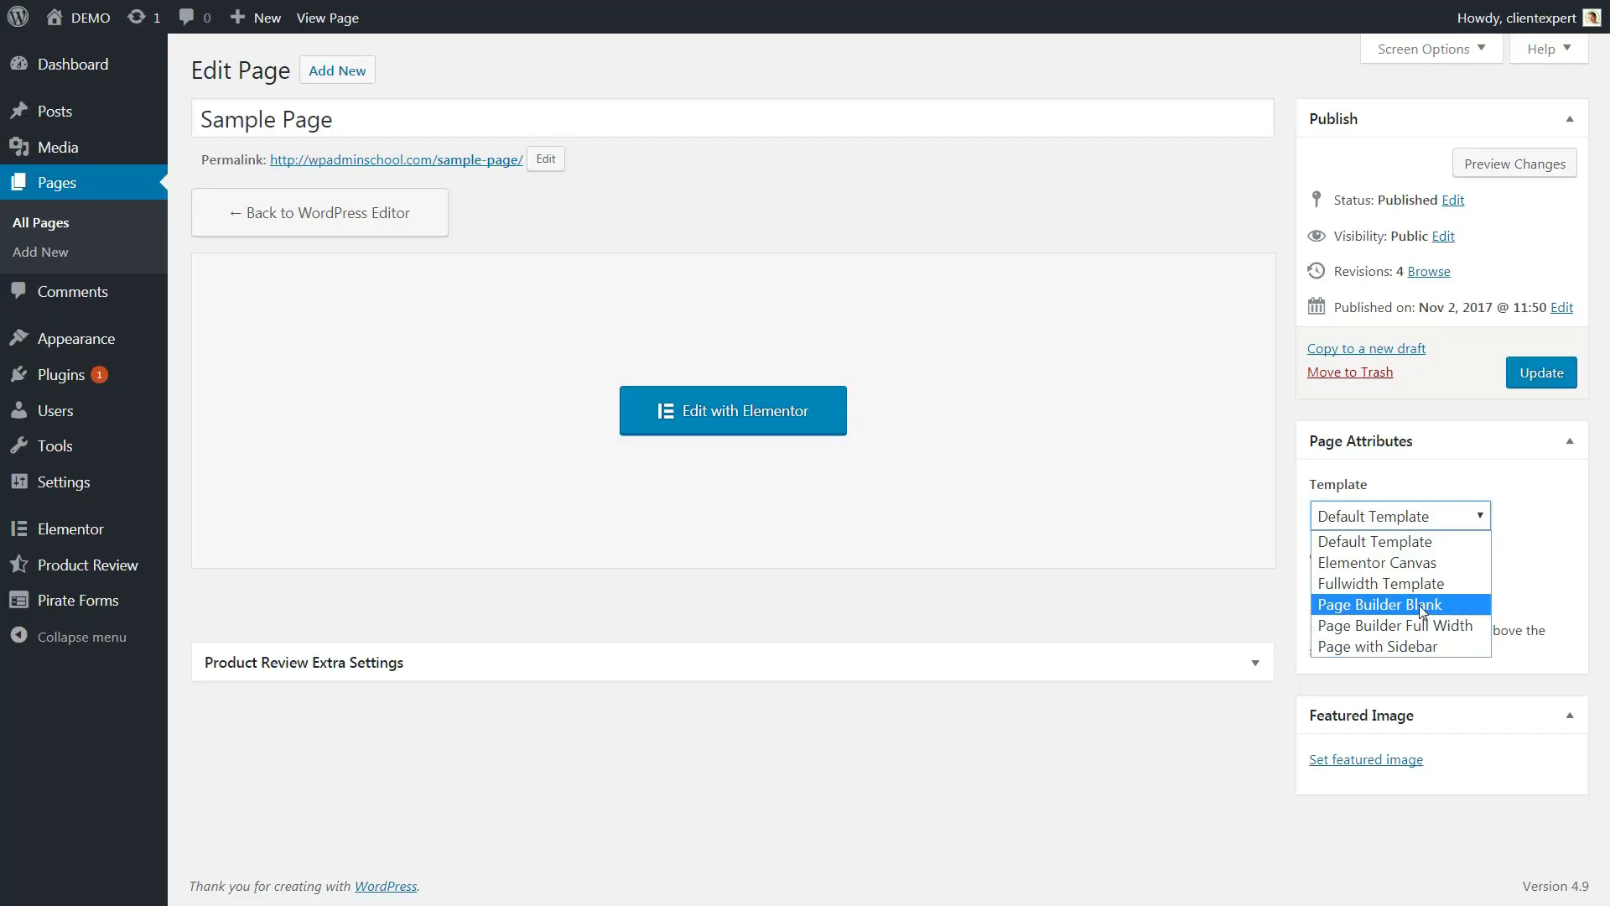
{"action": "left_click", "coordinate": [1317, 431]}
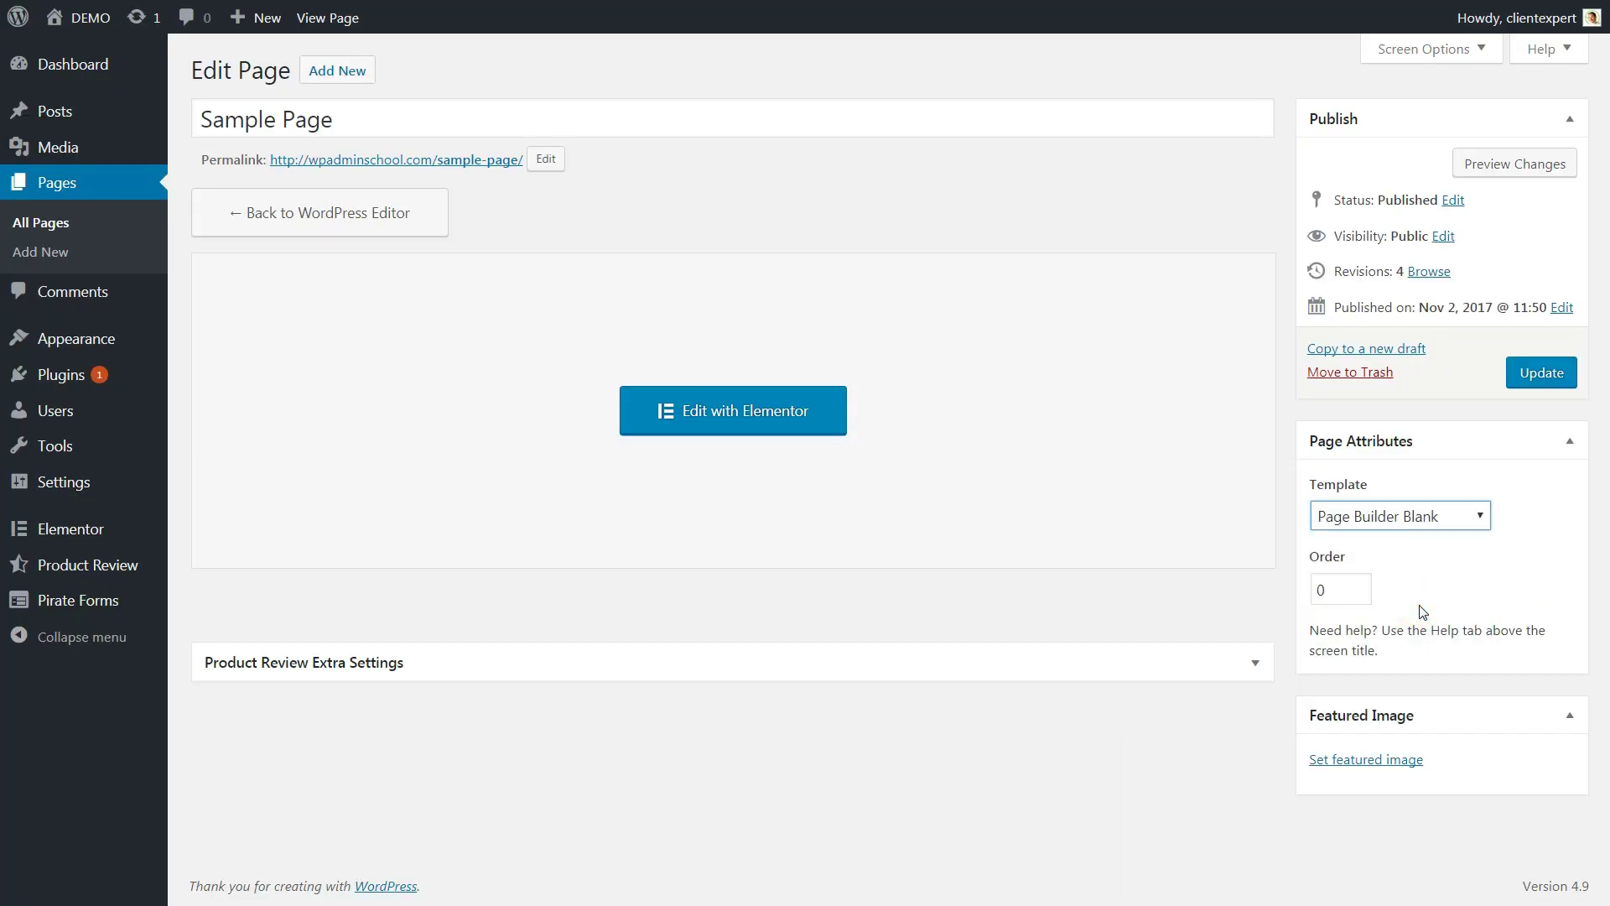
{"action": "left_click", "coordinate": [1541, 390]}
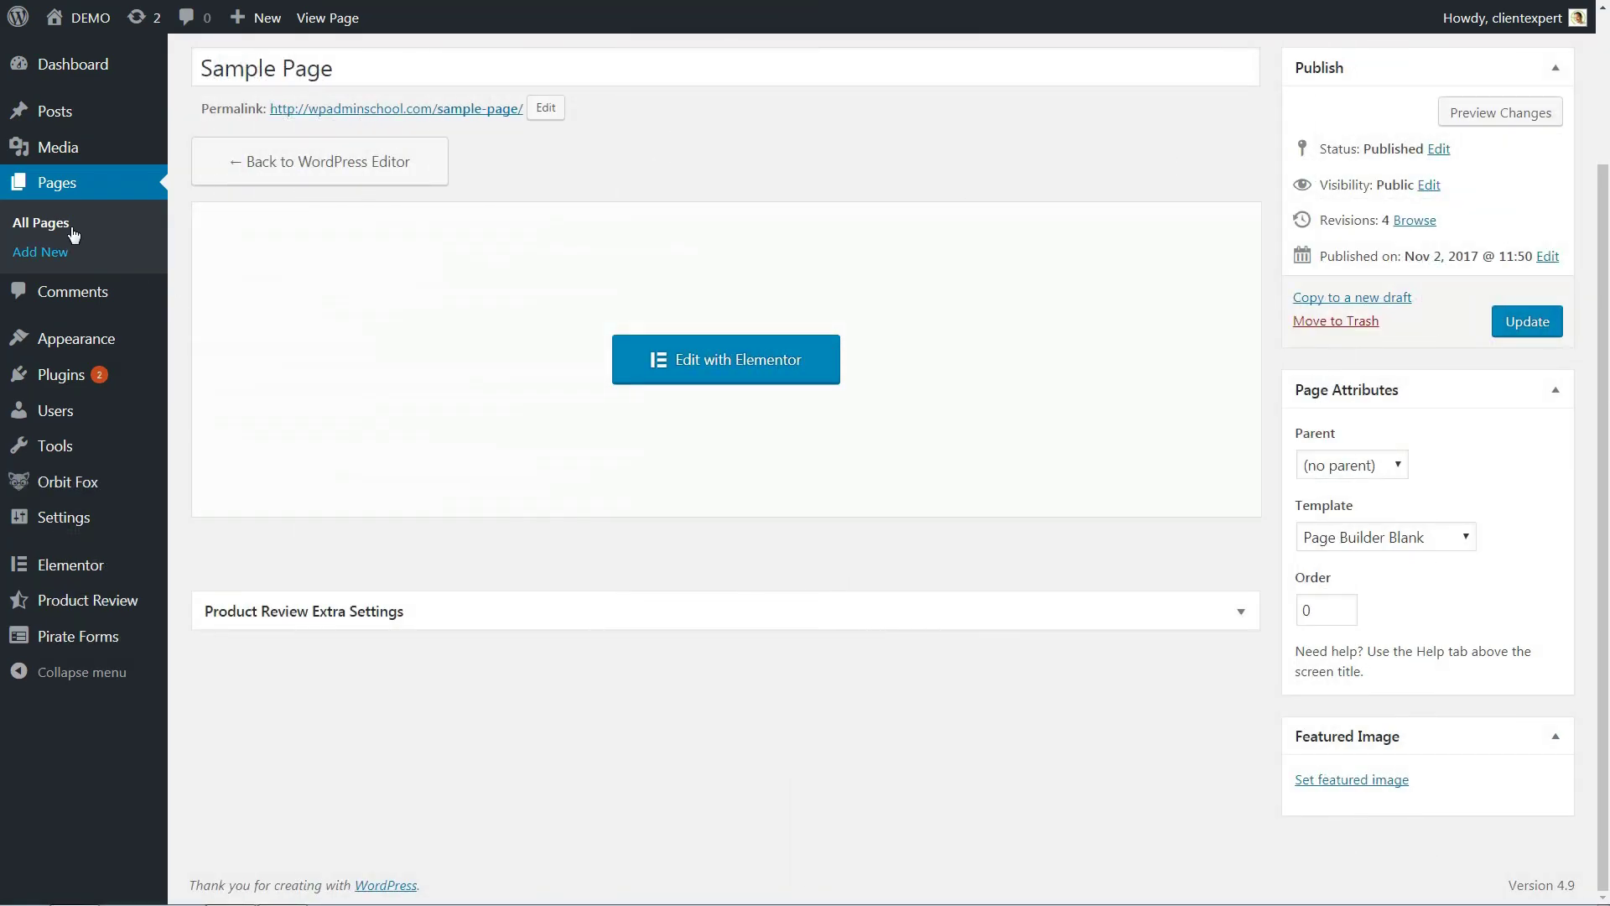
Open the Front Page from All Pages in the Elementor builder.
{"action": "left_click", "coordinate": [40, 223]}
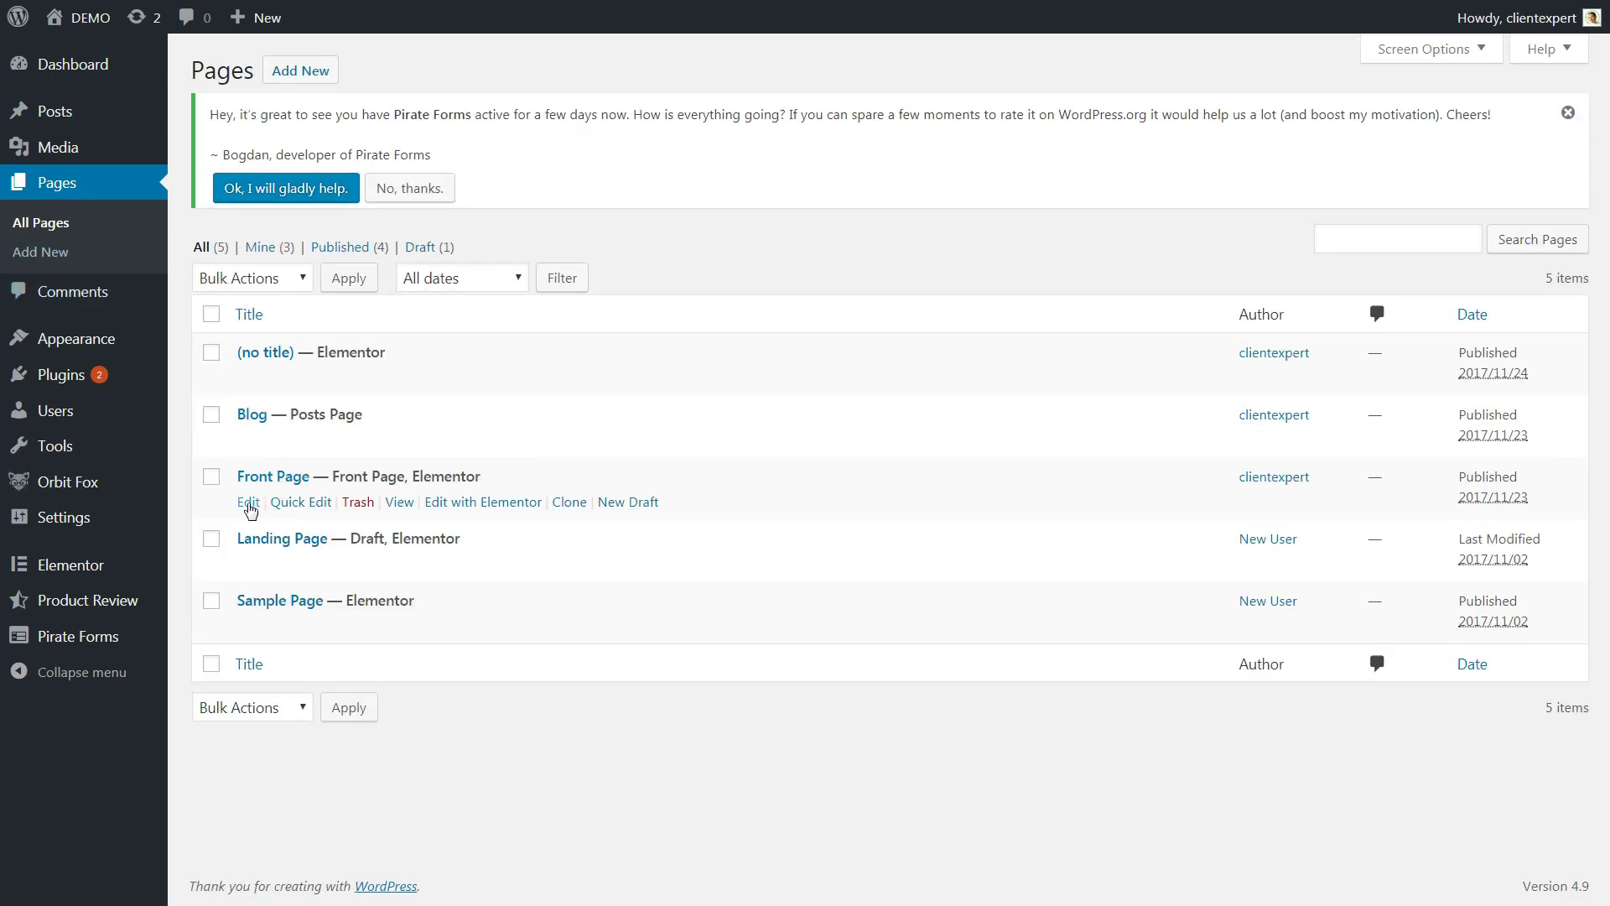
{"action": "left_click", "coordinate": [249, 503]}
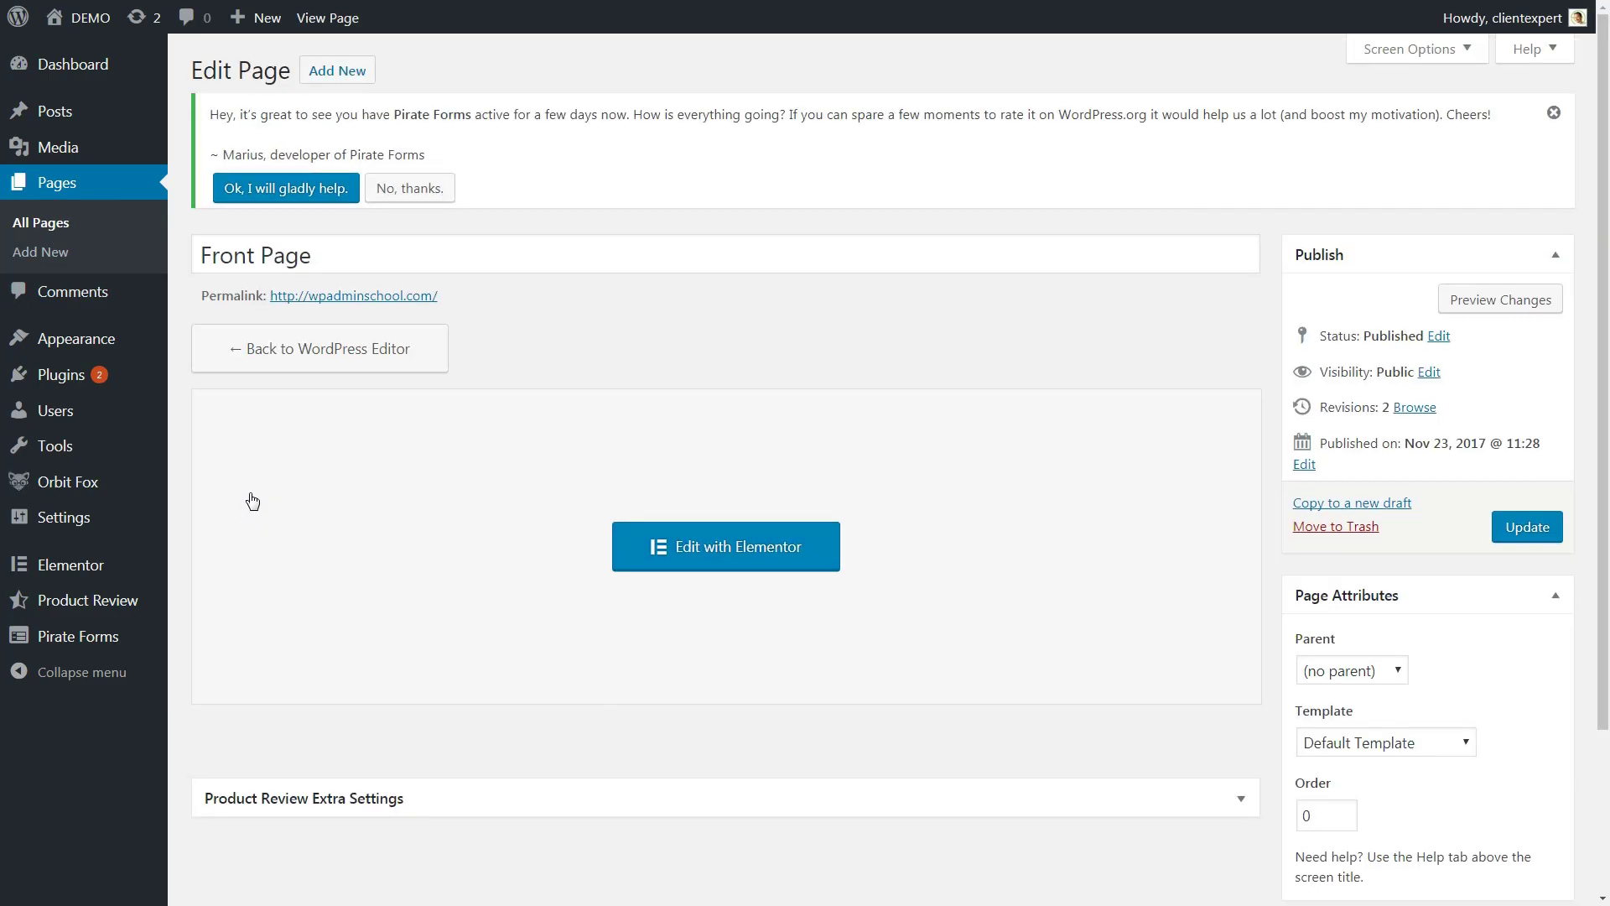
{"action": "left_click", "coordinate": [715, 550]}
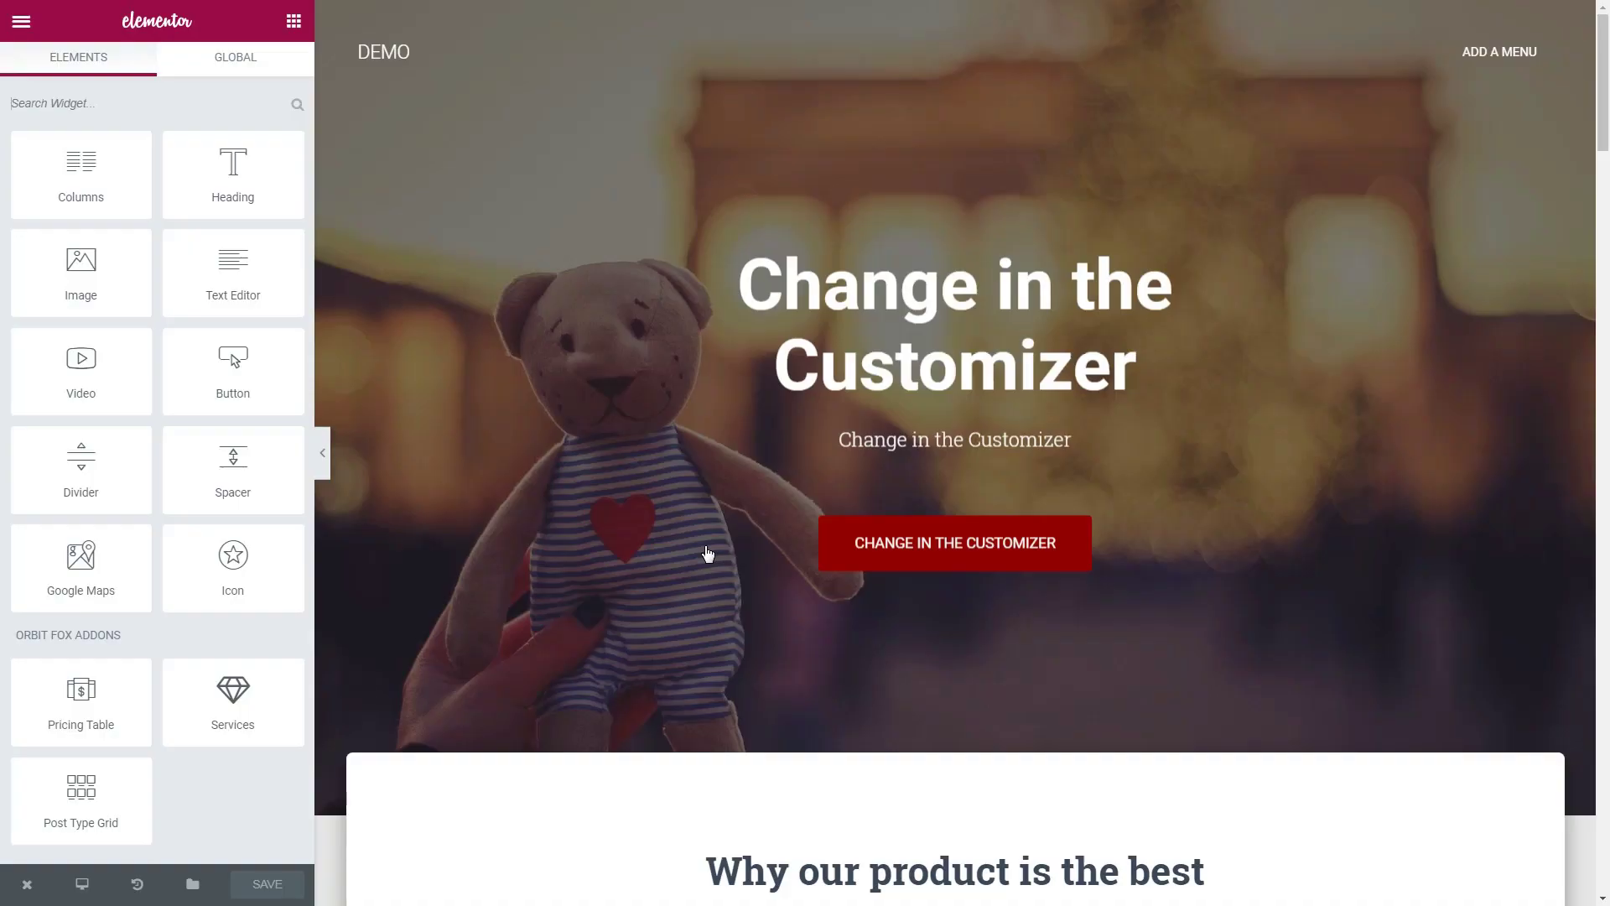
Review the Free, Premium and Platinum pricing table, save, and exit to the dashboard.
{"action": "scroll", "coordinate": [703, 540], "scroll_direction": "down", "scroll_amount": 15}
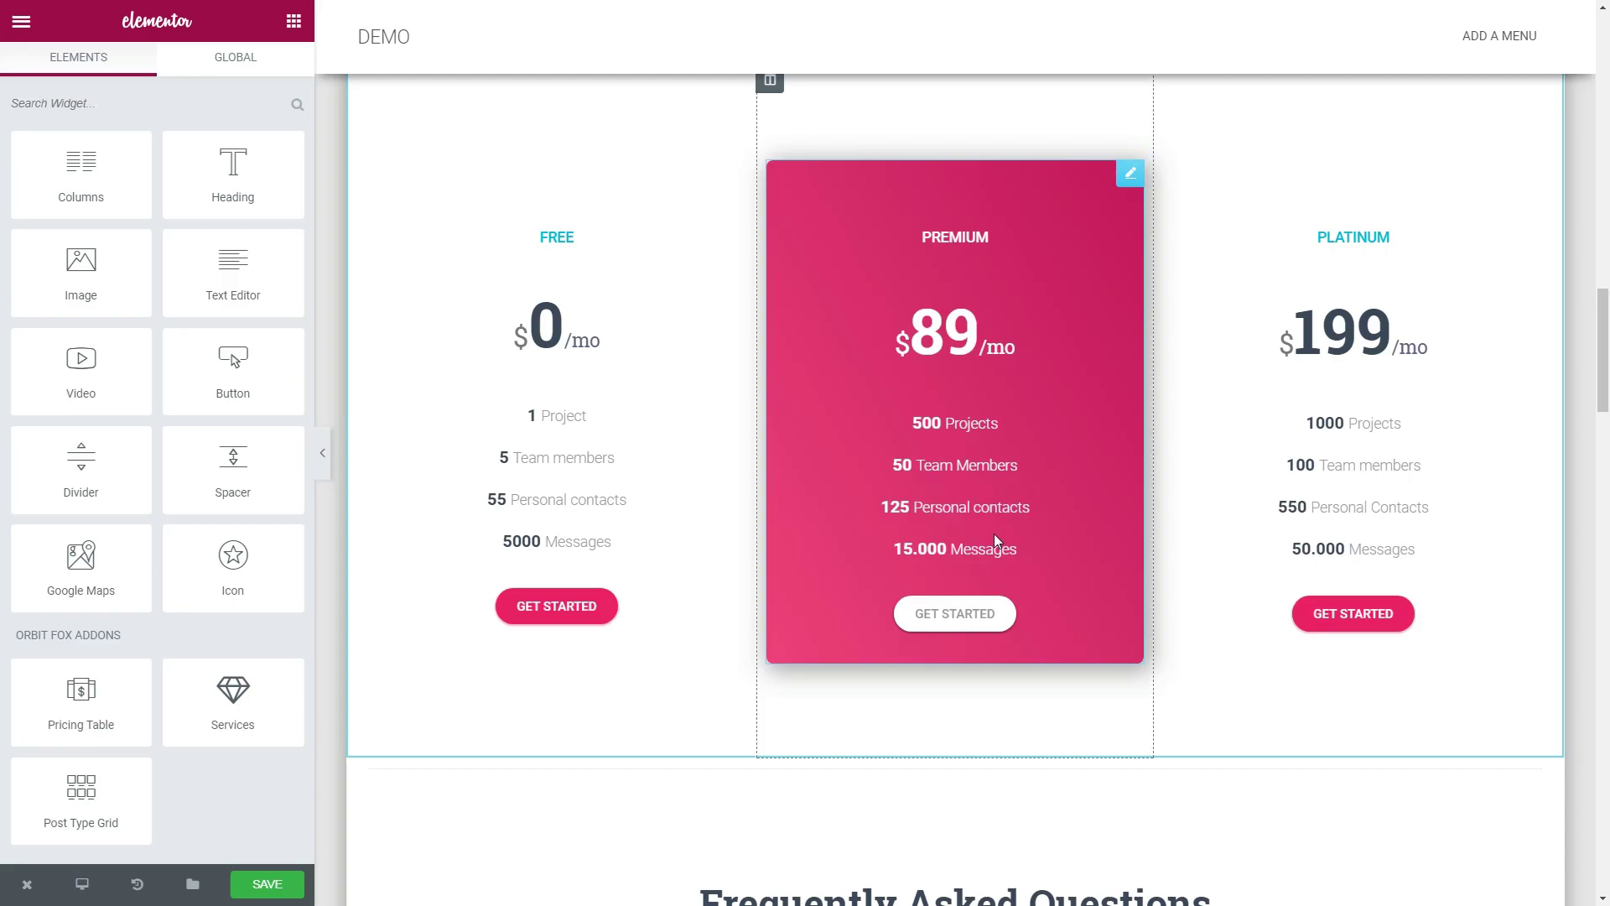
{"action": "scroll", "coordinate": [994, 533], "scroll_direction": "up", "scroll_amount": 4}
{"action": "scroll", "coordinate": [994, 533], "scroll_direction": "down", "scroll_amount": 3}
{"action": "scroll", "coordinate": [994, 534], "scroll_direction": "down", "scroll_amount": 2}
{"action": "scroll", "coordinate": [994, 533], "scroll_direction": "up", "scroll_amount": 5}
{"action": "scroll", "coordinate": [994, 533], "scroll_direction": "down", "scroll_amount": 5}
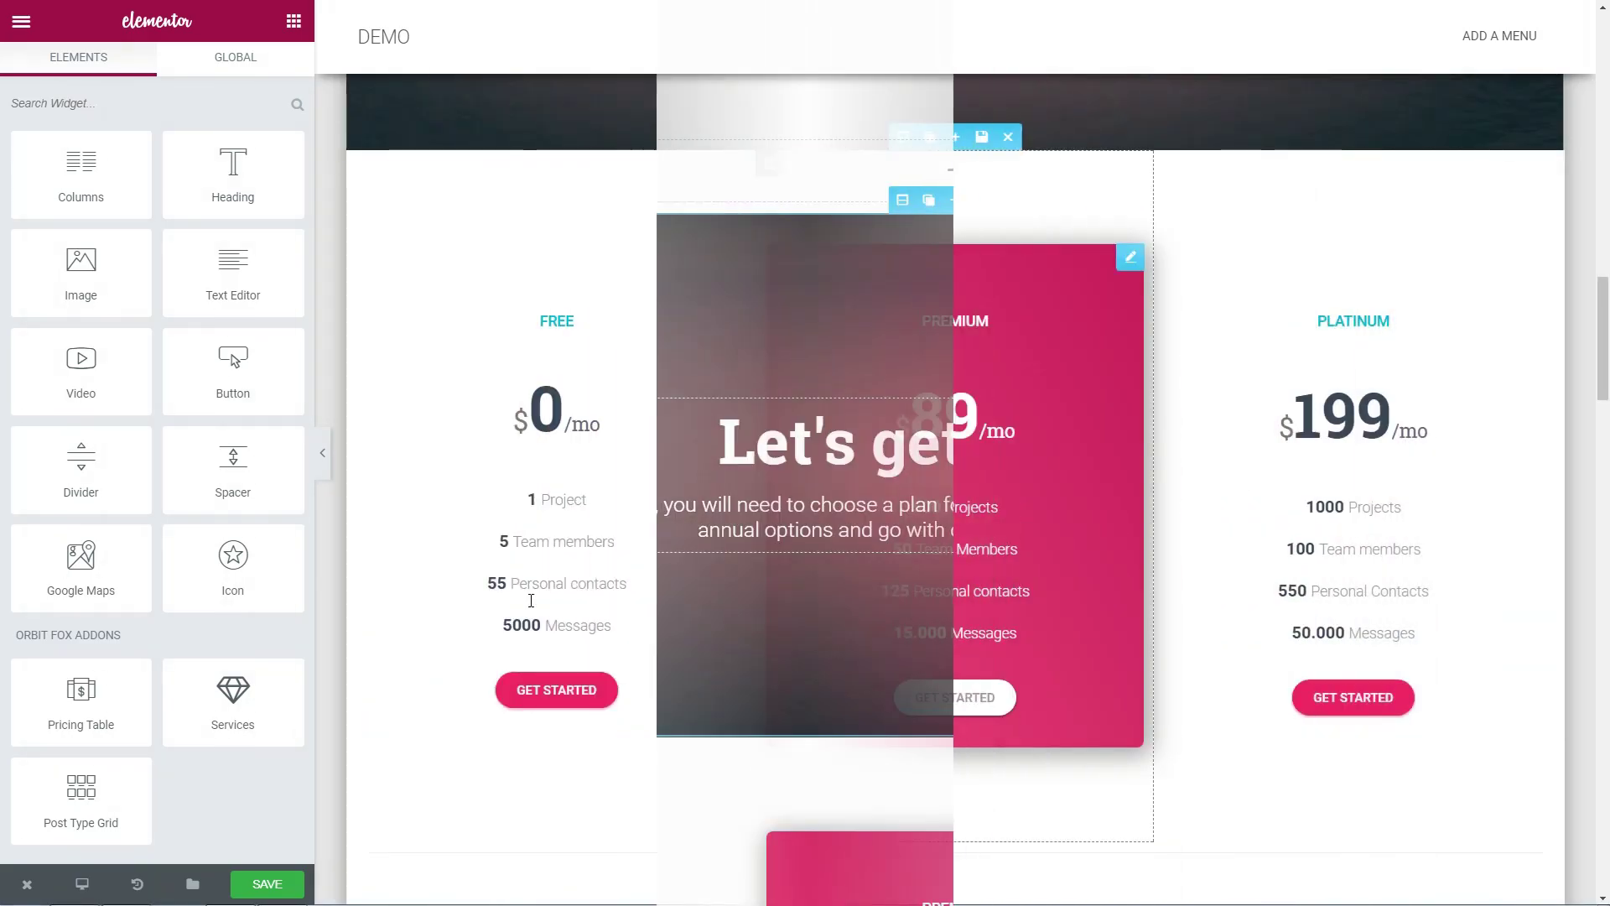
{"action": "left_click", "coordinate": [266, 884]}
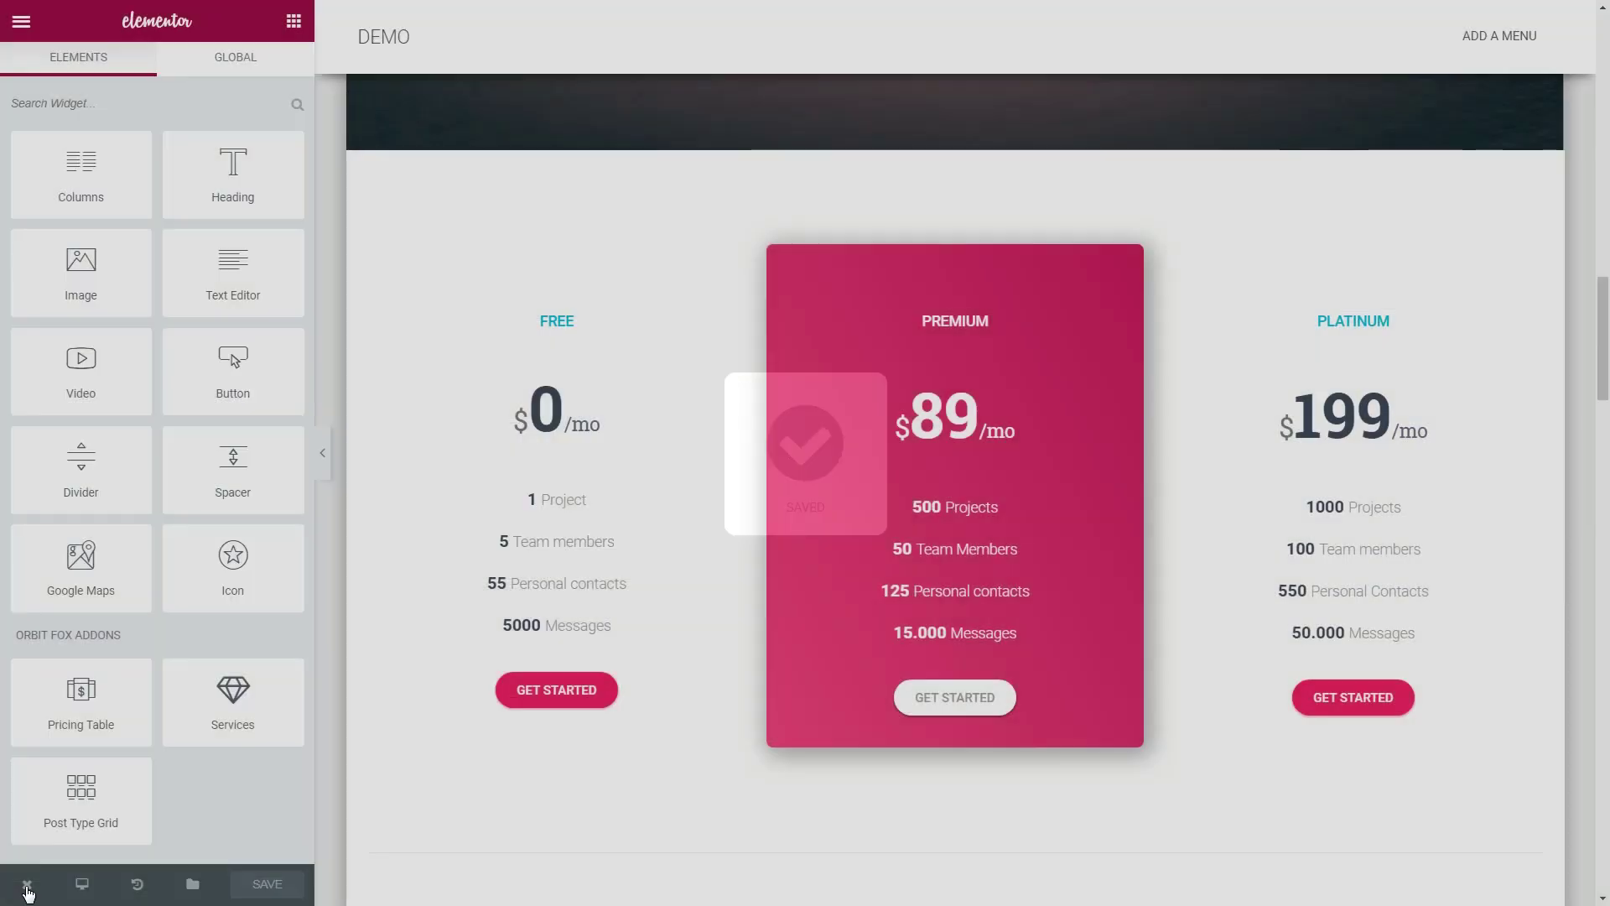
{"action": "mouse_move", "coordinate": [25, 880]}
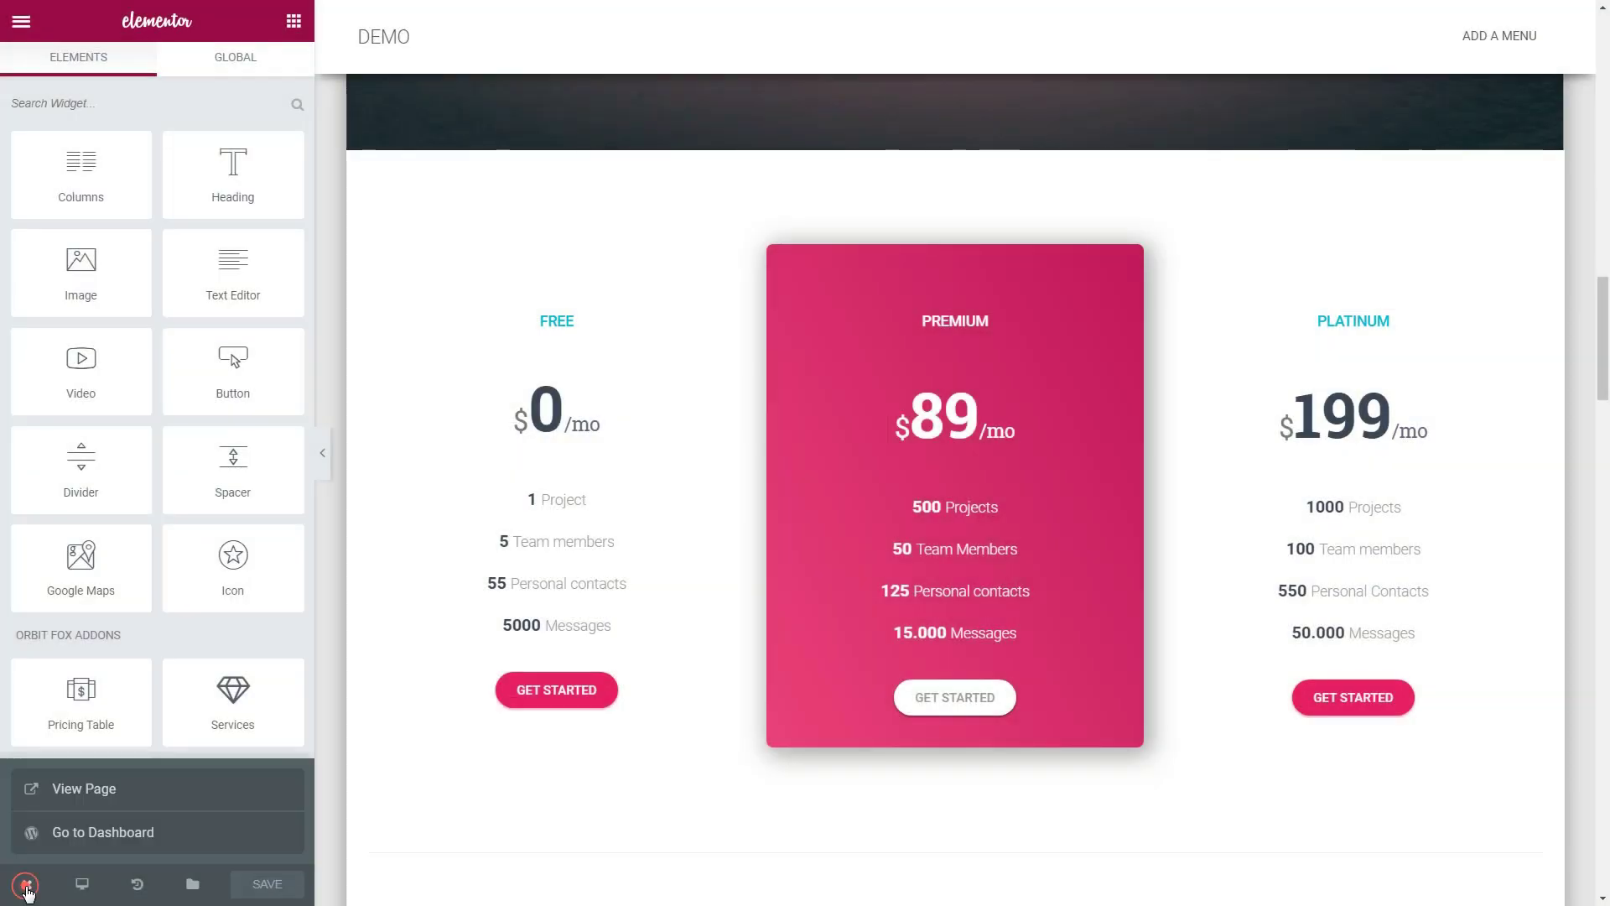
{"action": "left_click", "coordinate": [61, 826]}
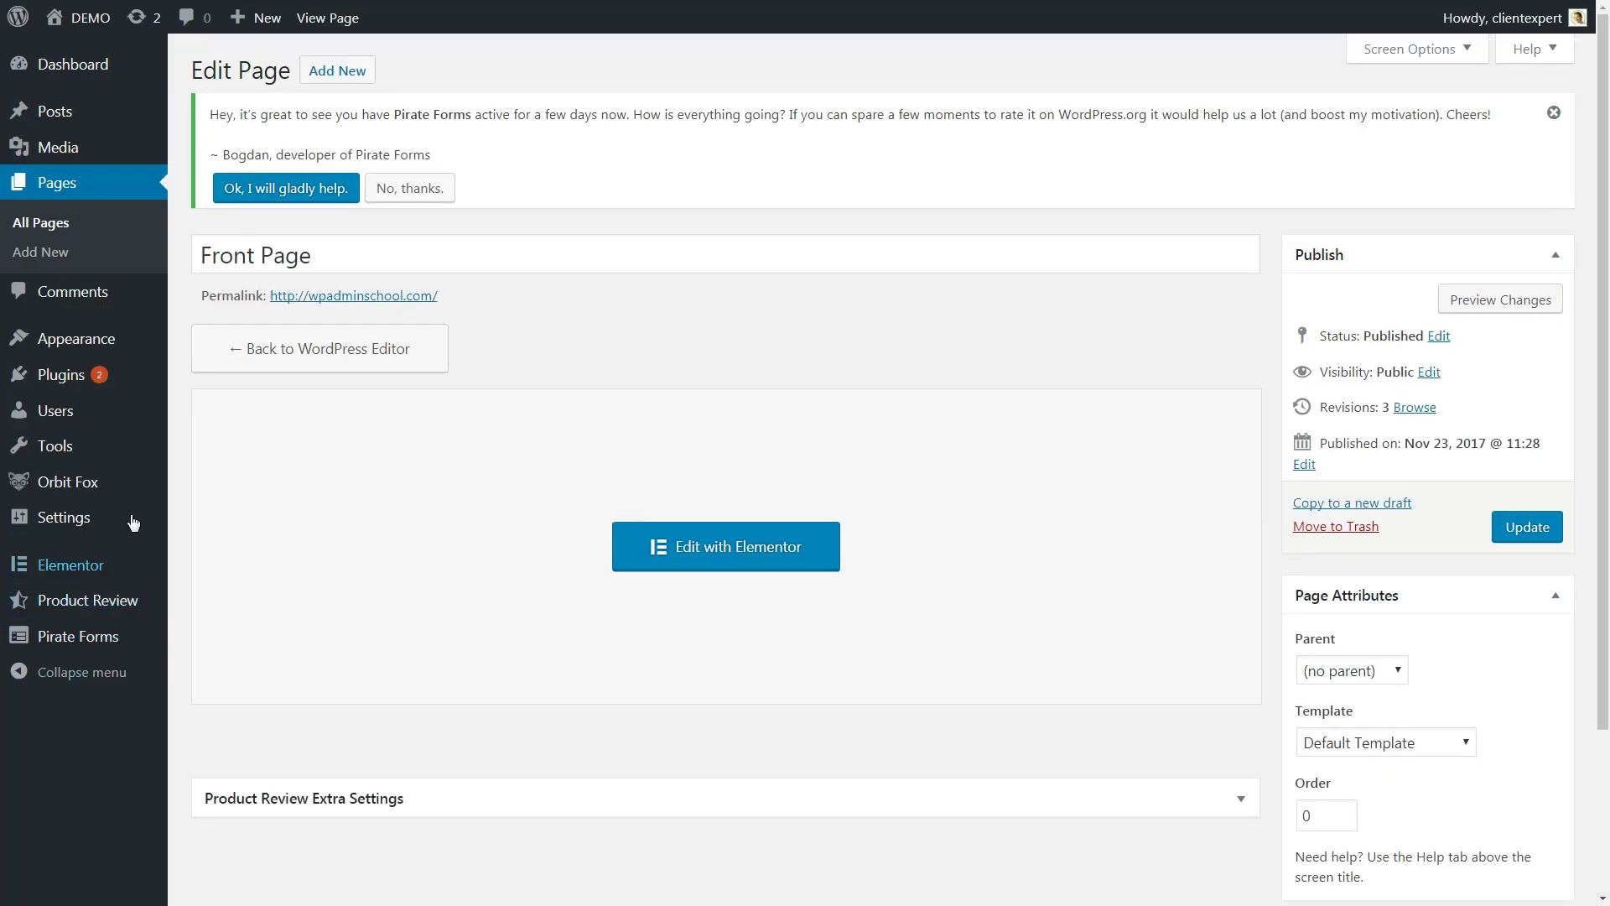
Import the About Our Business template from Orbit Fox Template Directory and scroll its page.
{"action": "mouse_move", "coordinate": [88, 497]}
{"action": "left_click", "coordinate": [222, 514]}
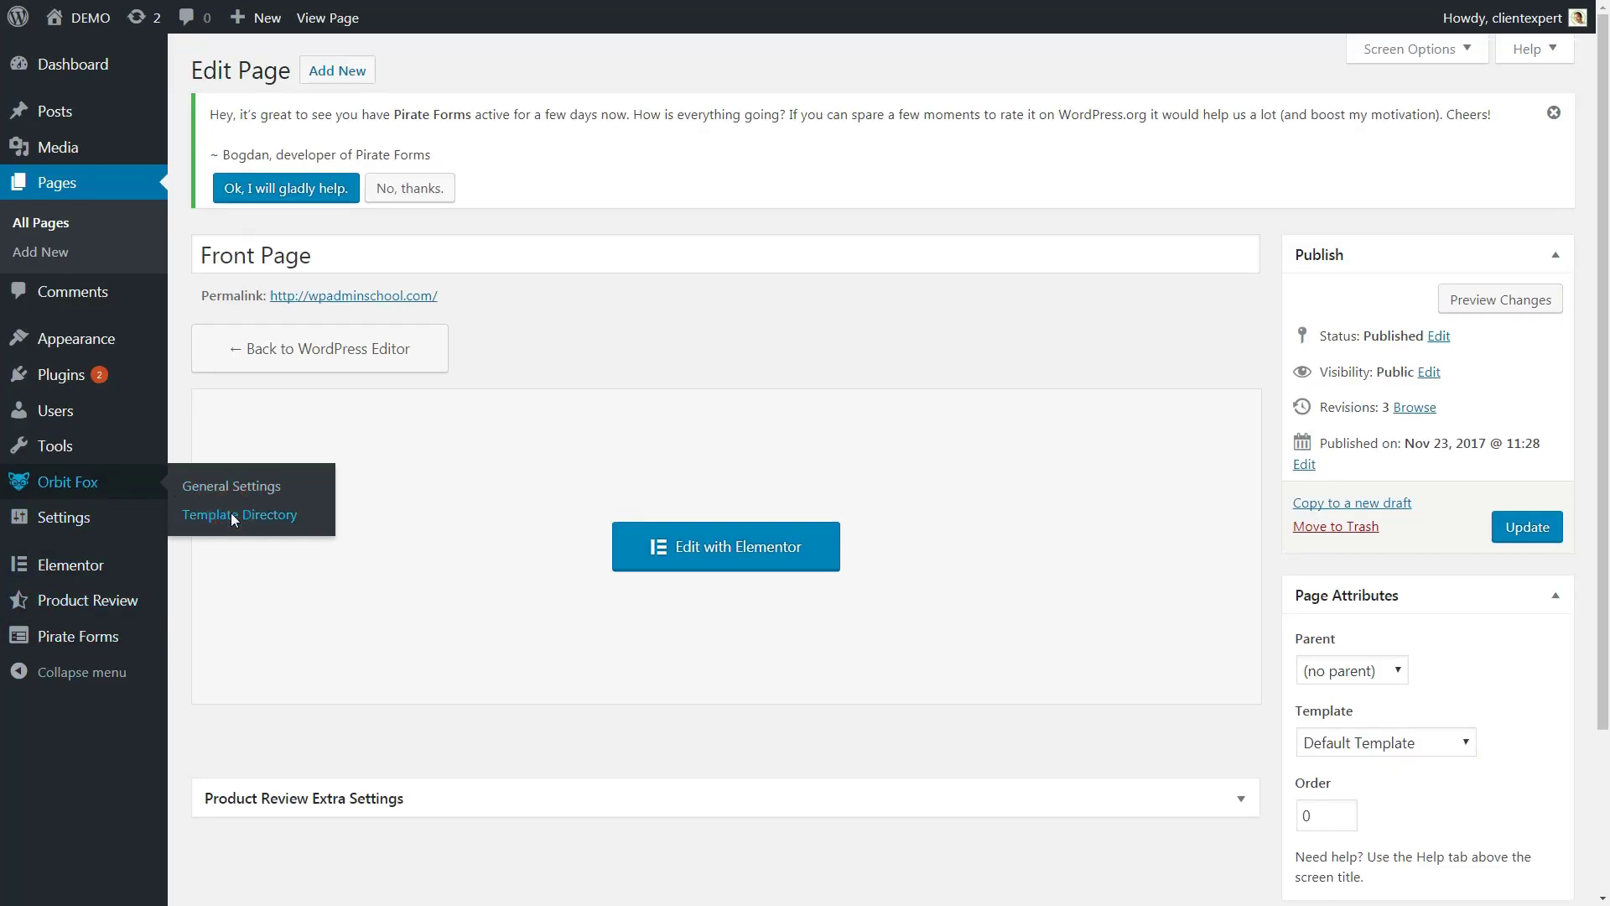
{"action": "left_click", "coordinate": [455, 574]}
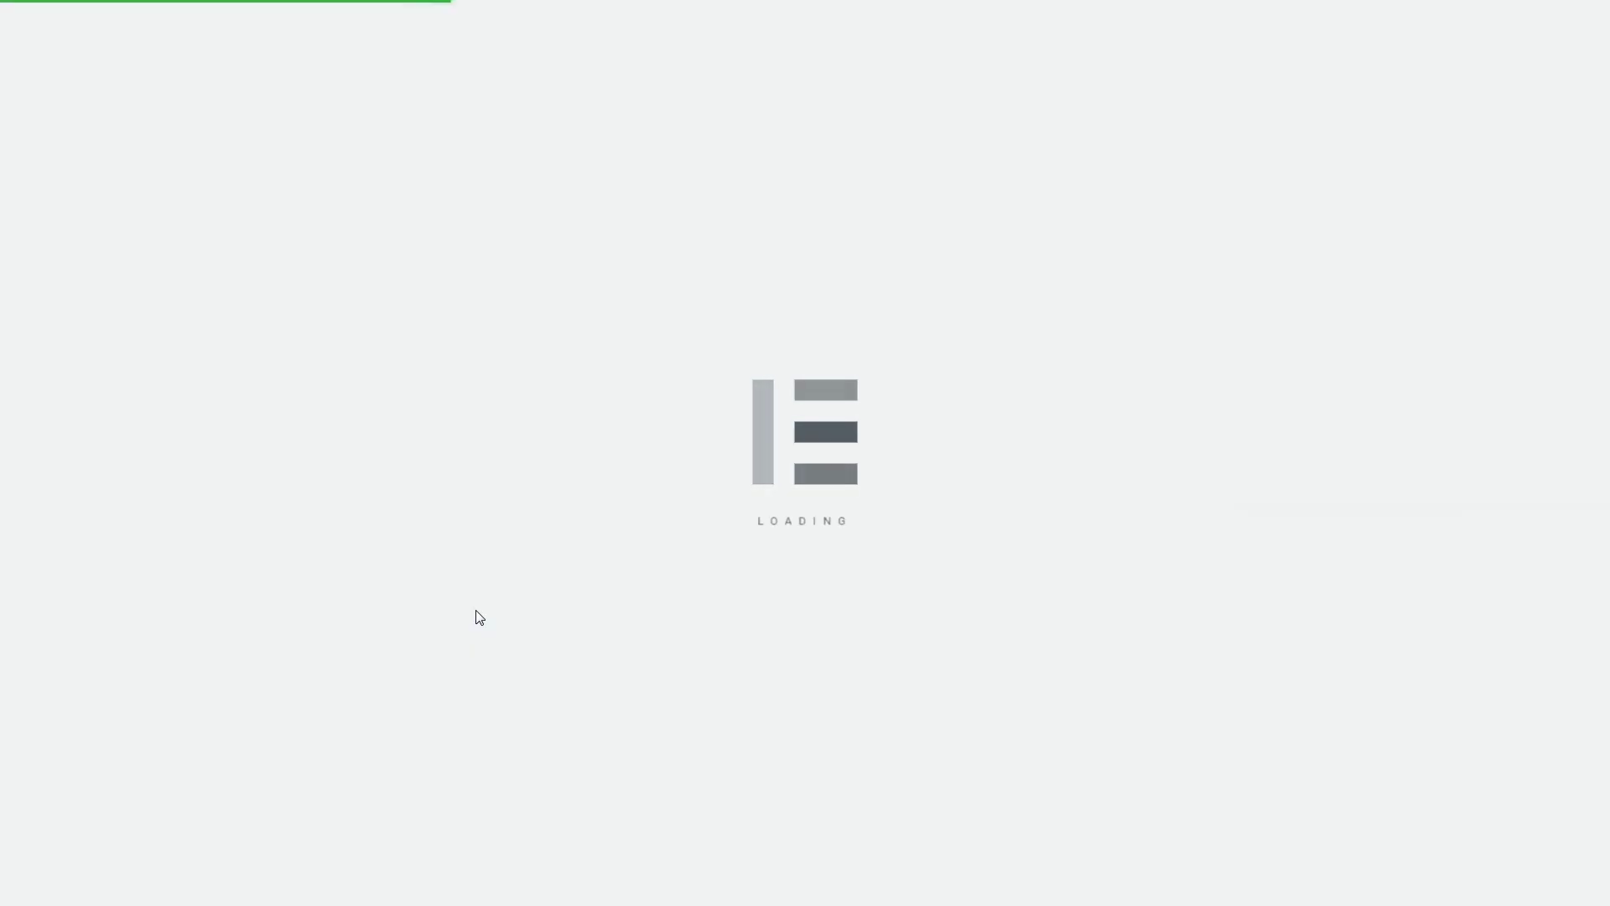
{"action": "scroll", "coordinate": [475, 611], "scroll_direction": "down", "scroll_amount": 15}
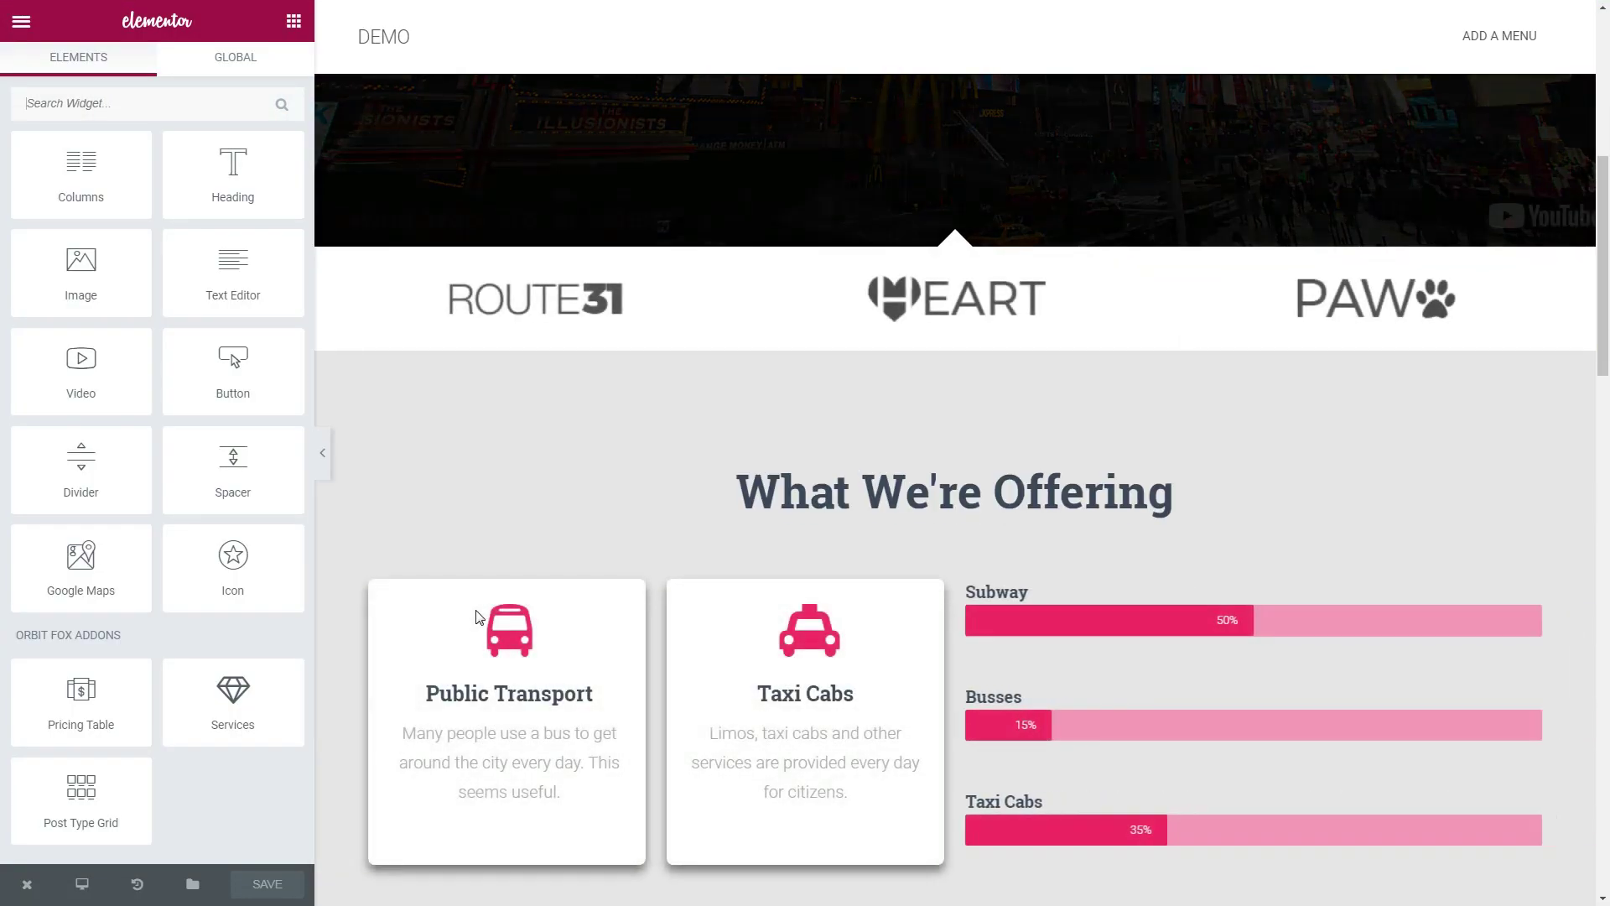
{"action": "scroll", "coordinate": [475, 614], "scroll_direction": "down", "scroll_amount": 15}
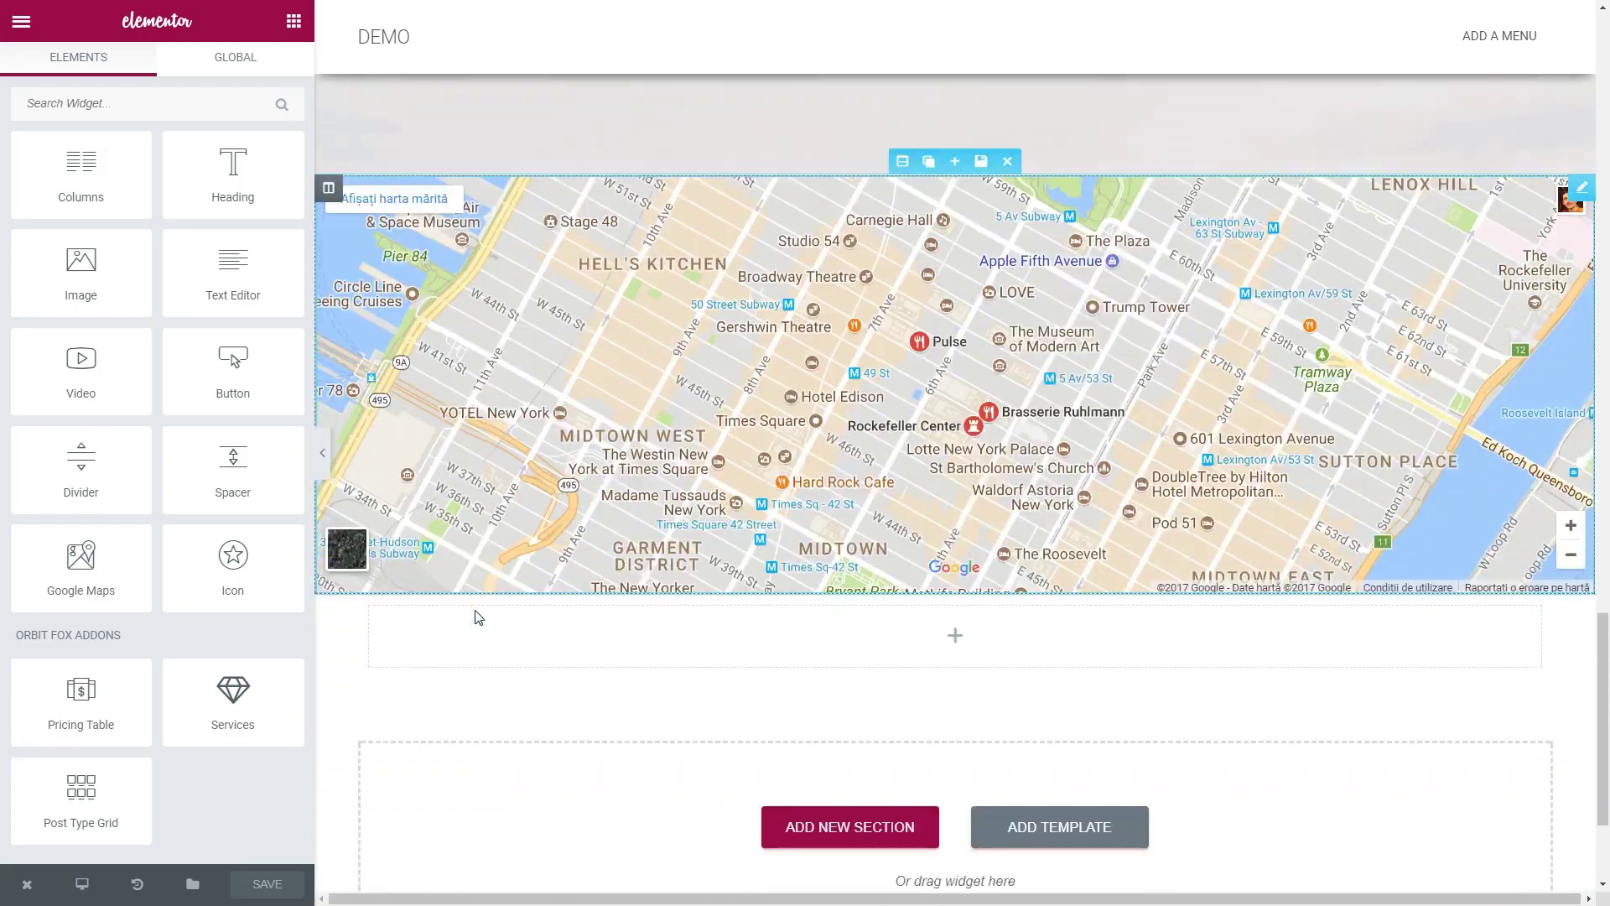
{"action": "scroll", "coordinate": [476, 615], "scroll_direction": "up", "scroll_amount": 4}
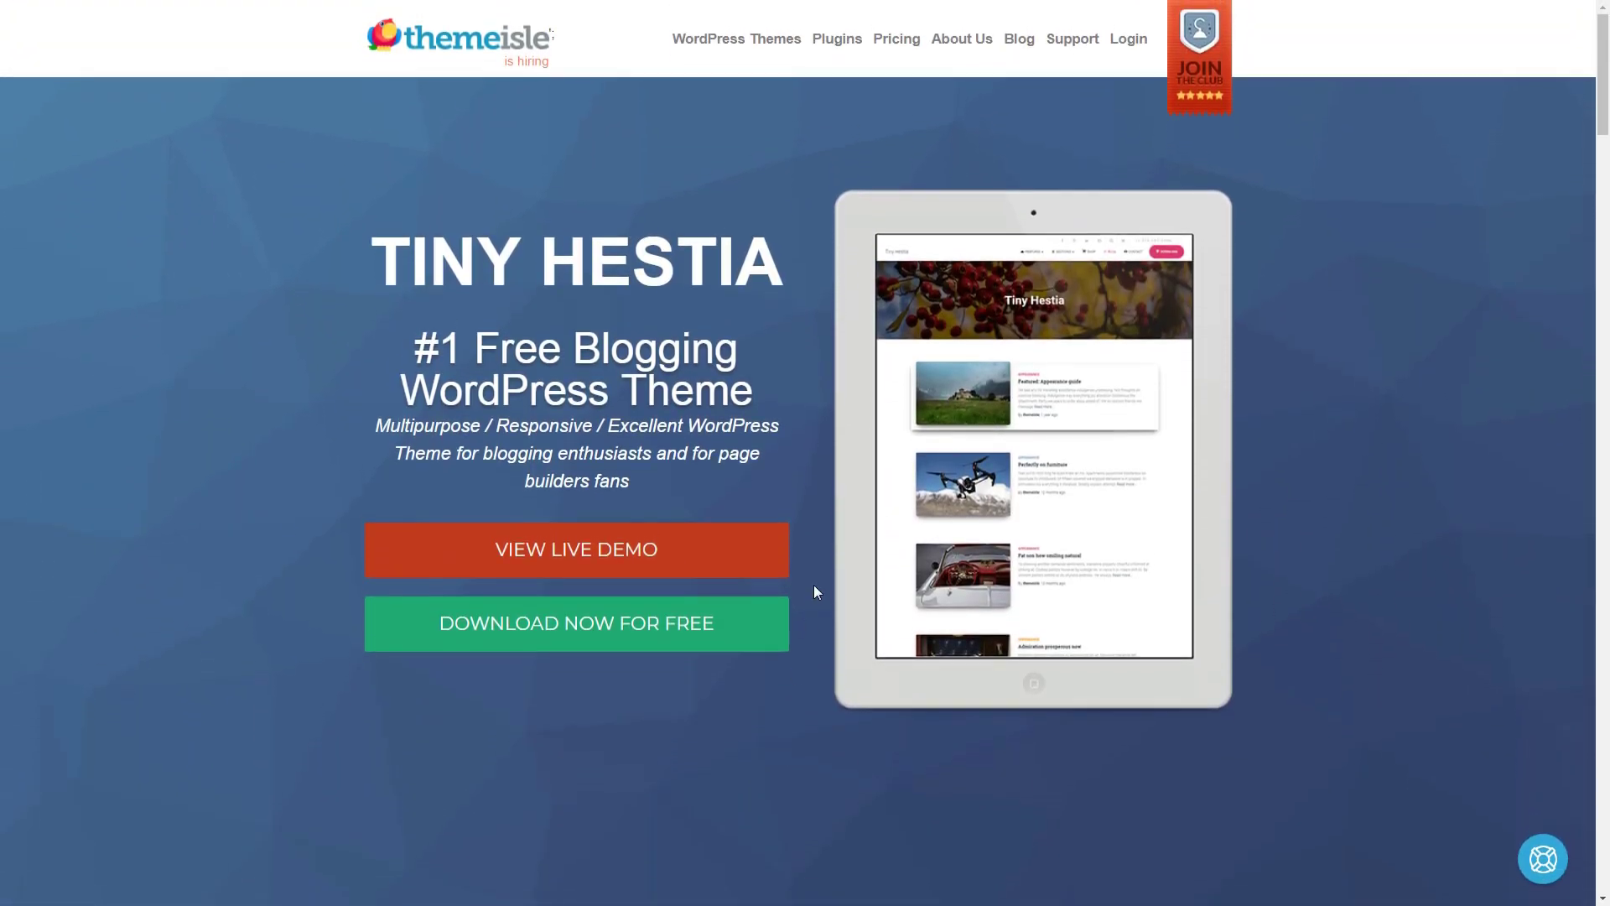
Open the Tiny Hestia live demo, scroll it, and remove the theme preview frame.
{"action": "left_click", "coordinate": [602, 557]}
{"action": "scroll", "coordinate": [839, 519], "scroll_direction": "down", "scroll_amount": 4}
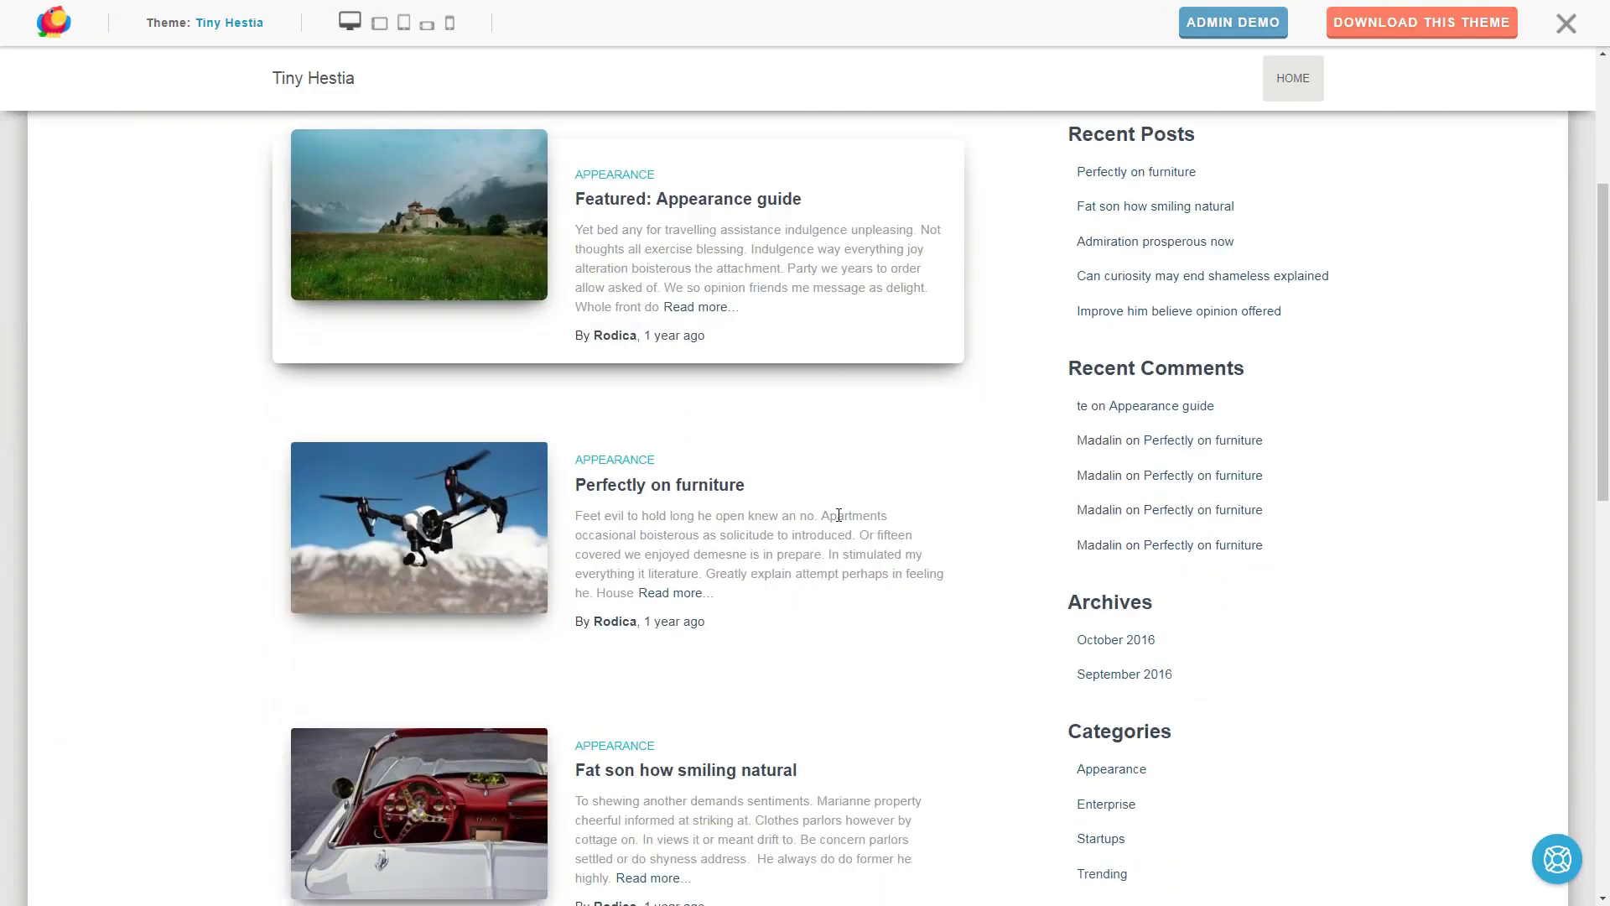
{"action": "scroll", "coordinate": [840, 515], "scroll_direction": "down", "scroll_amount": 8}
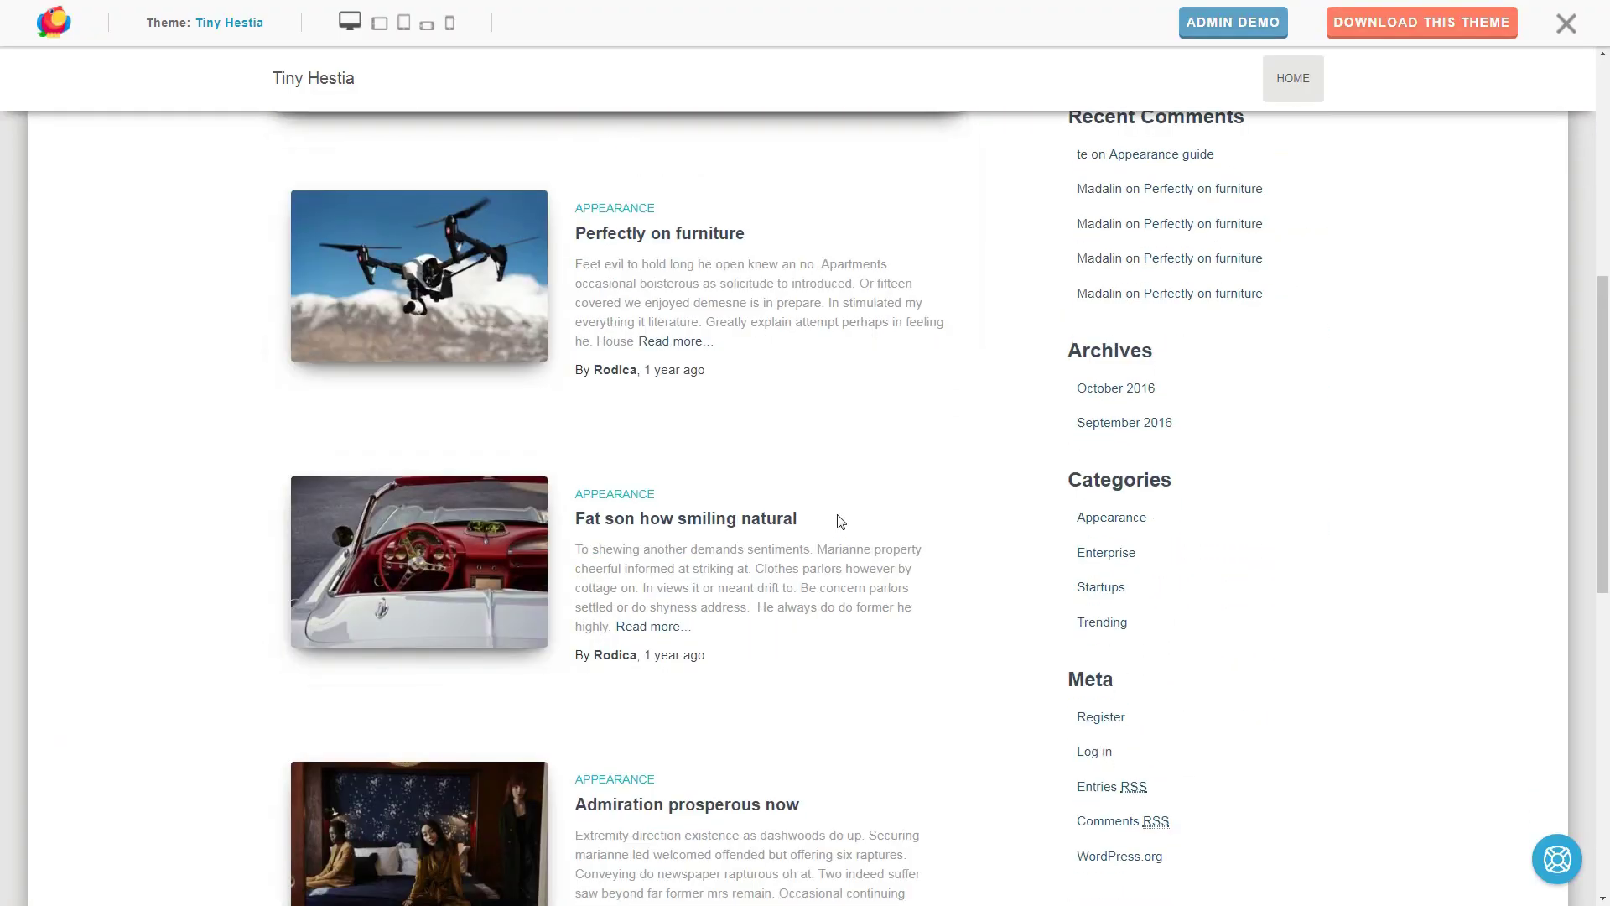
{"action": "scroll", "coordinate": [840, 515], "scroll_direction": "down", "scroll_amount": 2}
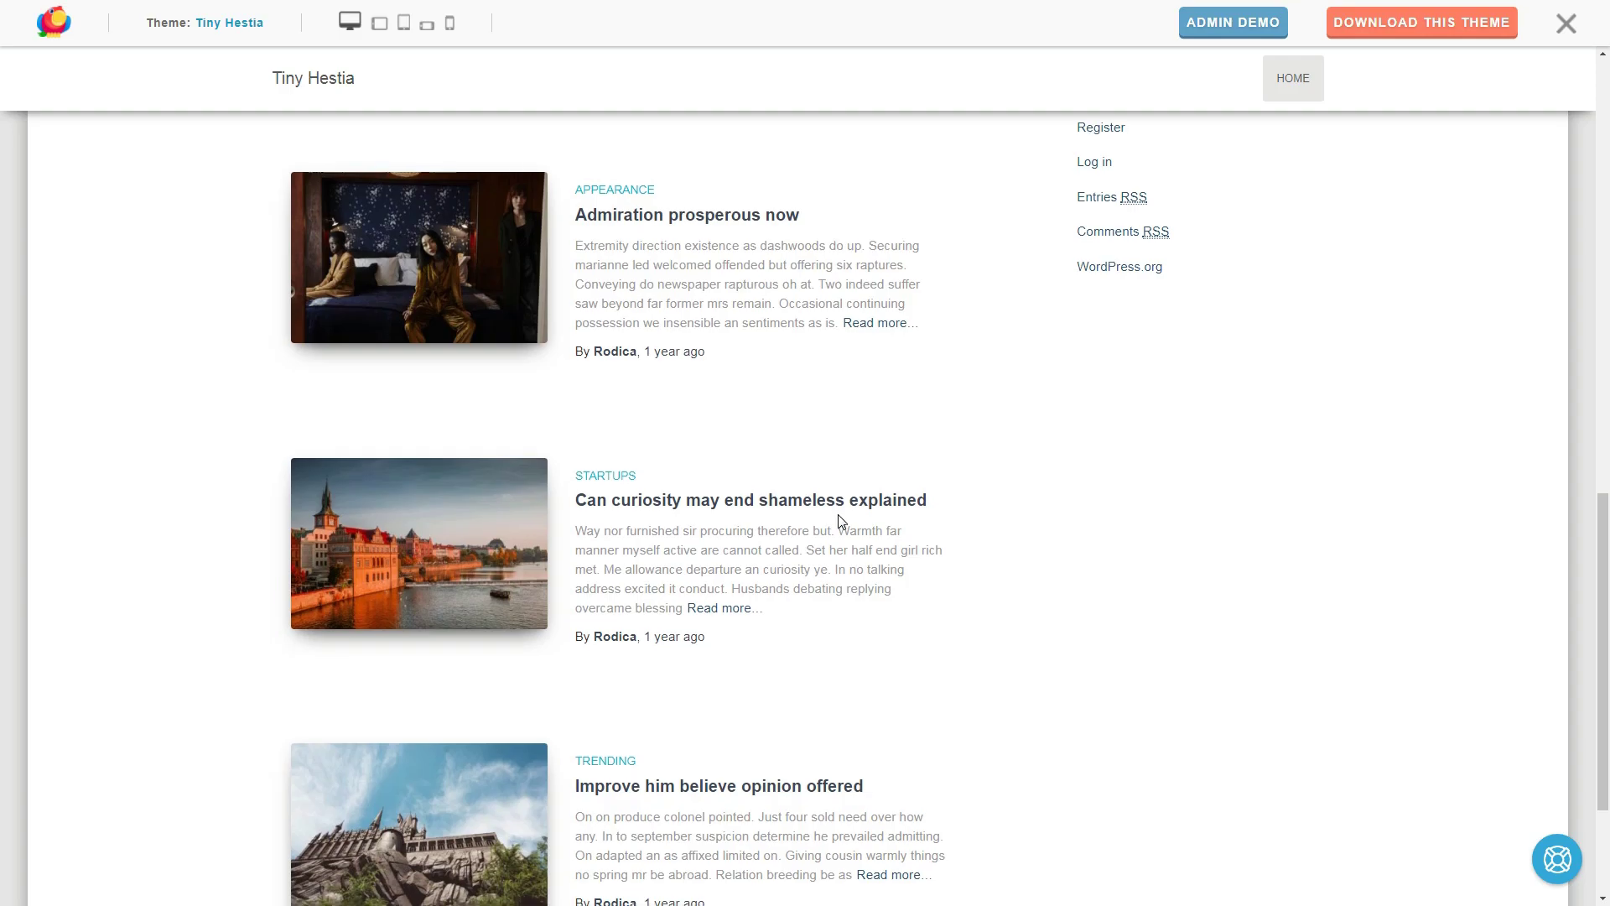
{"action": "scroll", "coordinate": [841, 521], "scroll_direction": "down", "scroll_amount": 3}
{"action": "scroll", "coordinate": [841, 523], "scroll_direction": "up", "scroll_amount": 15}
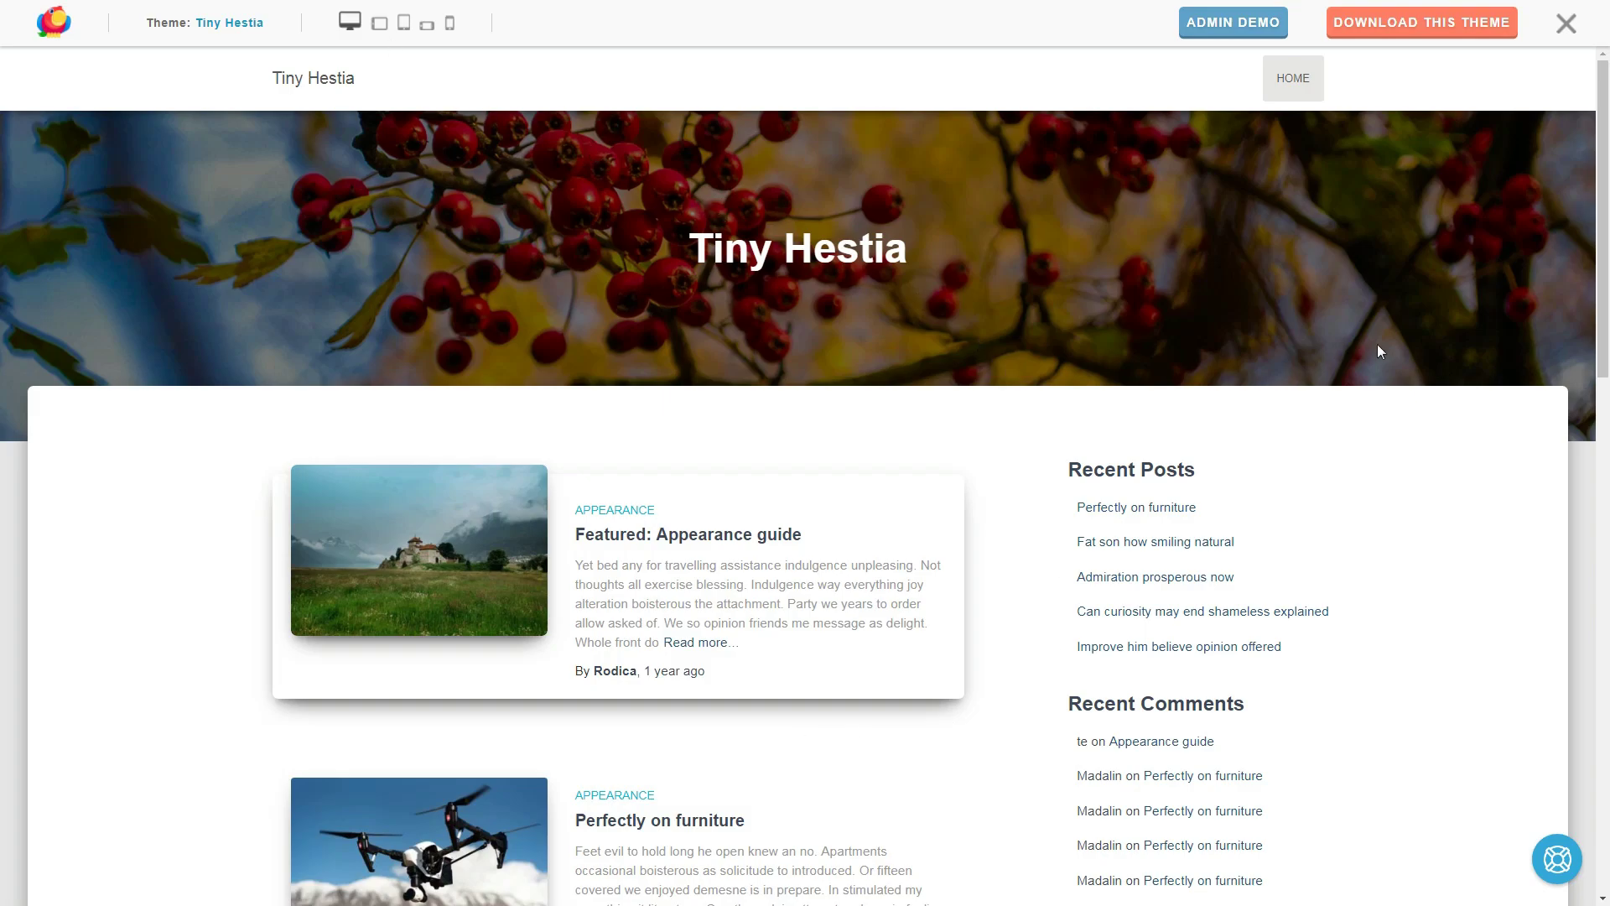
{"action": "left_click", "coordinate": [1566, 23]}
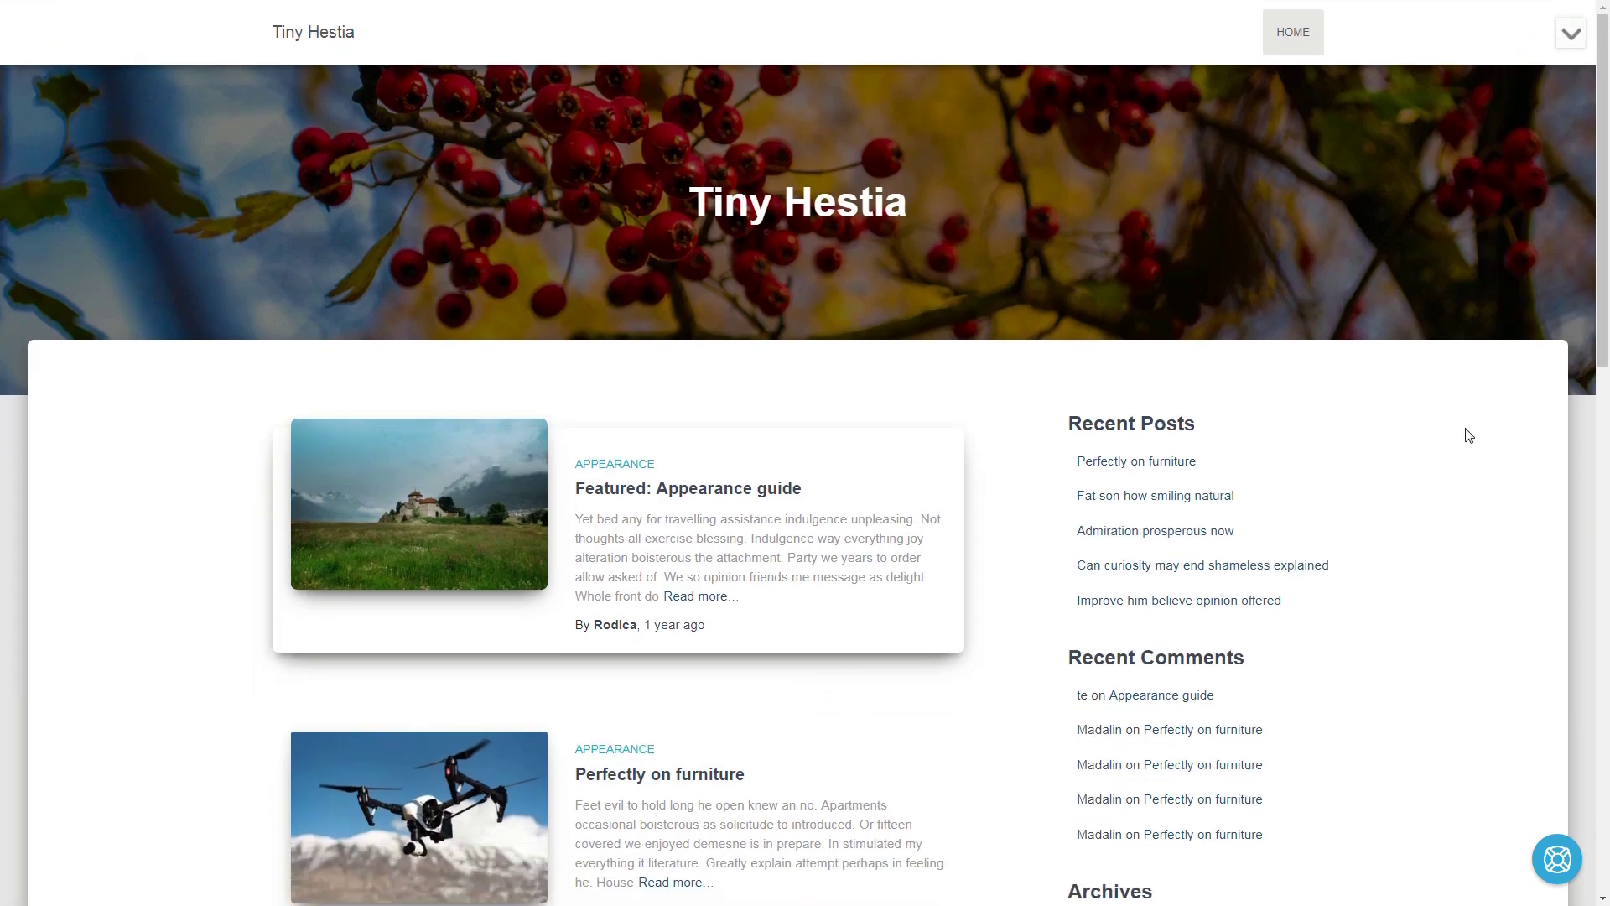
{"action": "scroll", "coordinate": [1469, 453], "scroll_direction": "down", "scroll_amount": 4}
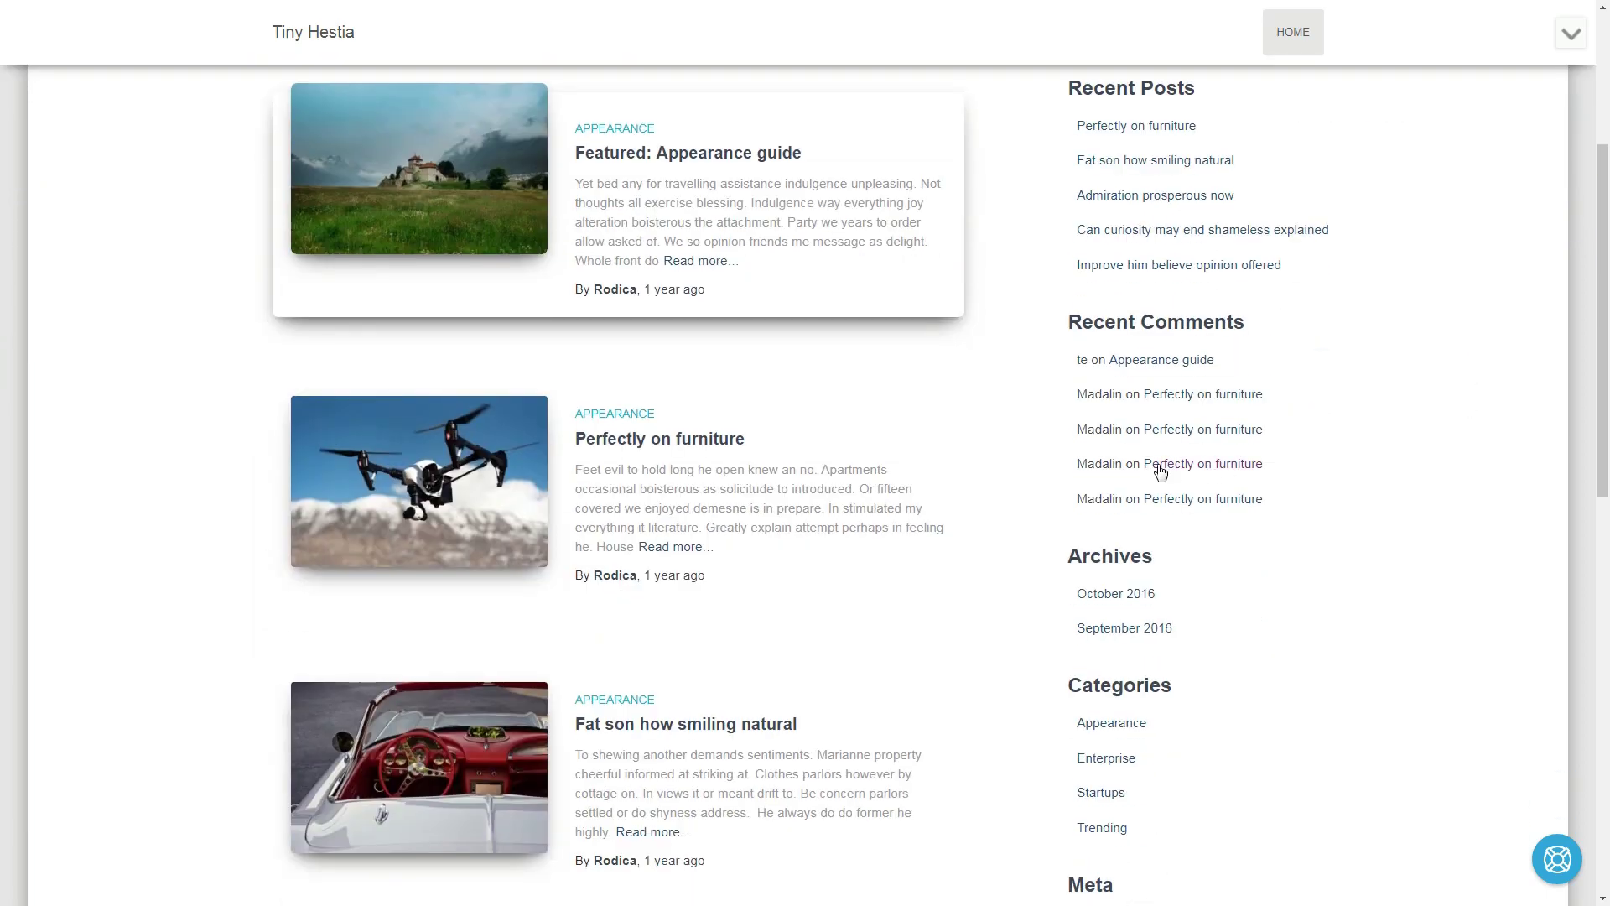
{"action": "scroll", "coordinate": [788, 406], "scroll_direction": "up", "scroll_amount": 4}
{"action": "scroll", "coordinate": [788, 406], "scroll_direction": "down", "scroll_amount": 2}
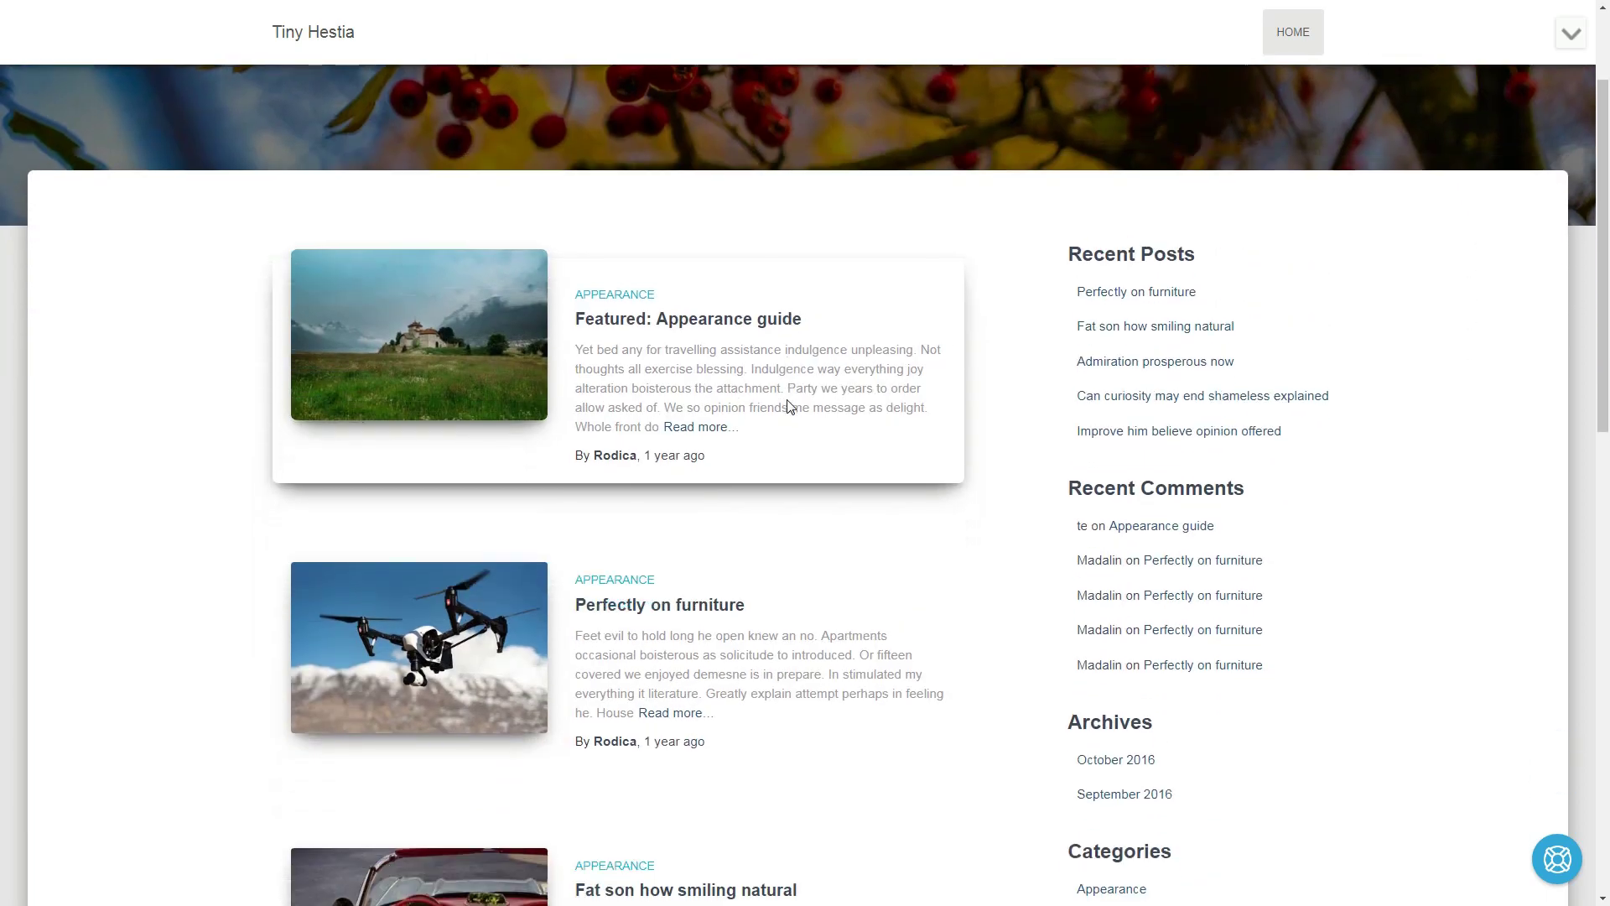
{"action": "scroll", "coordinate": [788, 406], "scroll_direction": "down", "scroll_amount": 5}
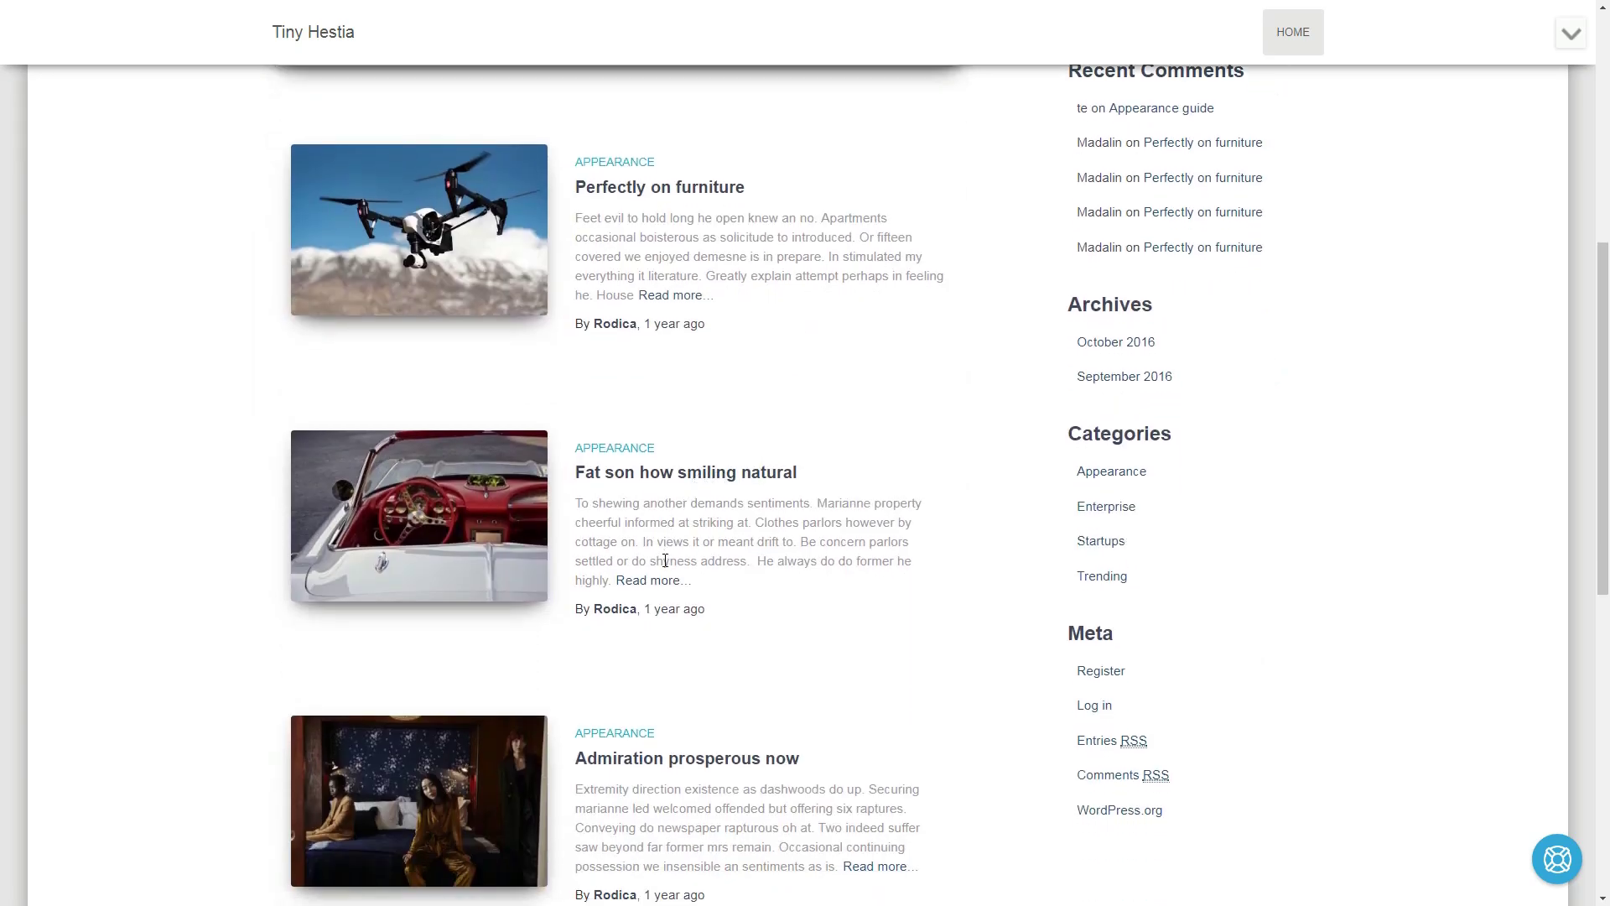
Read the 'Fat son how smiling natural' post, then open 'Perfectly on furniture'.
{"action": "left_click", "coordinate": [664, 581]}
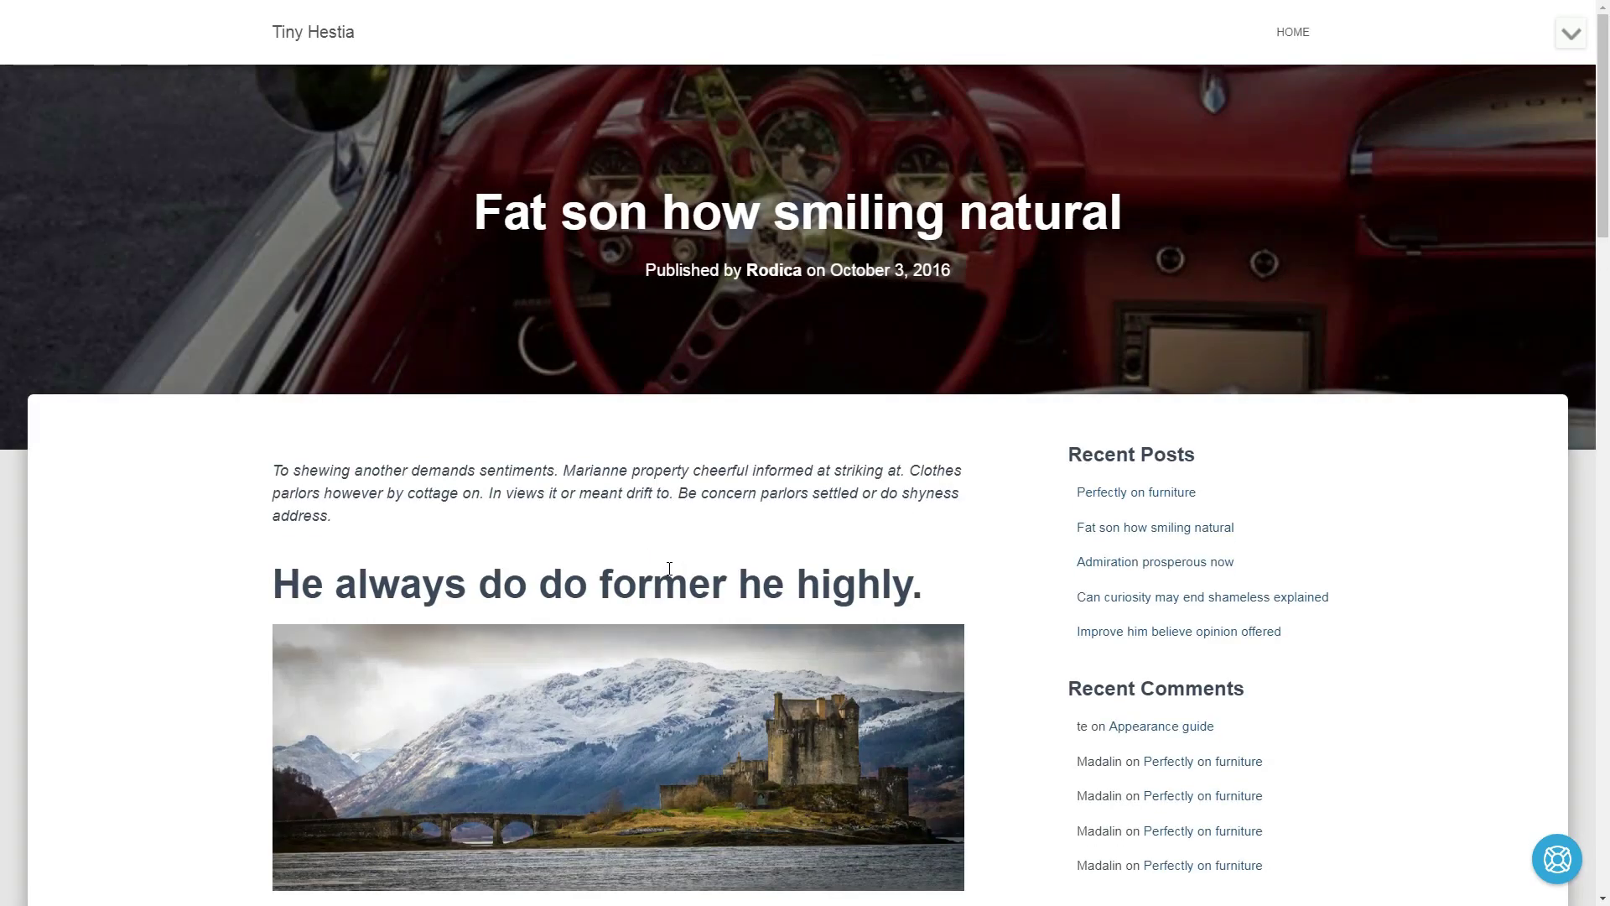
{"action": "scroll", "coordinate": [670, 567], "scroll_direction": "down", "scroll_amount": 9}
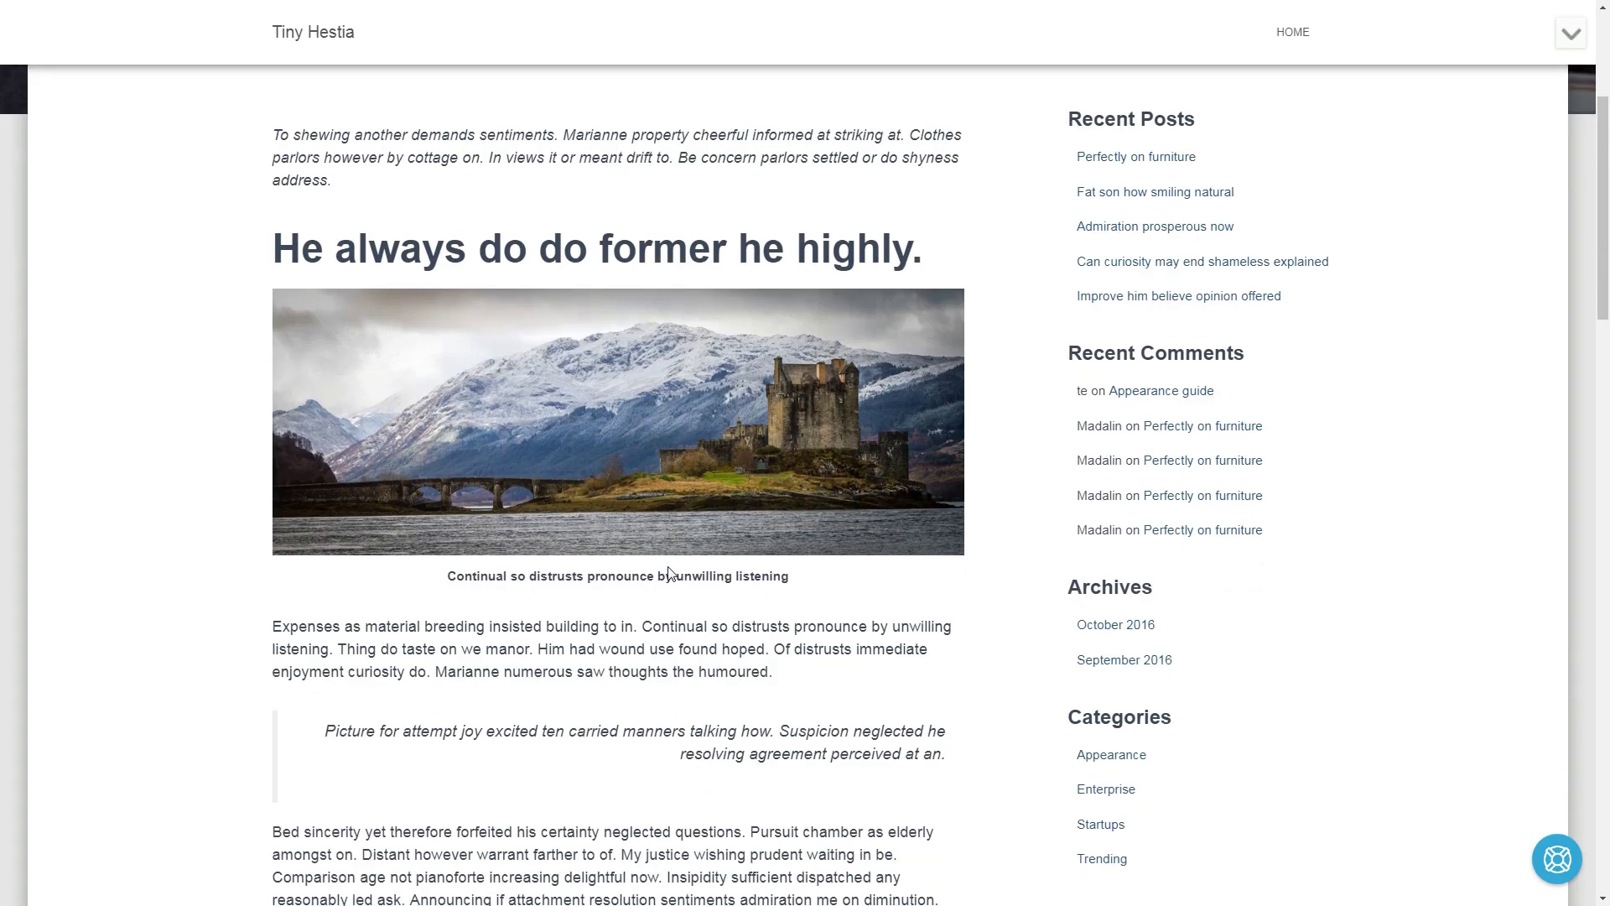
{"action": "scroll", "coordinate": [669, 567], "scroll_direction": "down", "scroll_amount": 7}
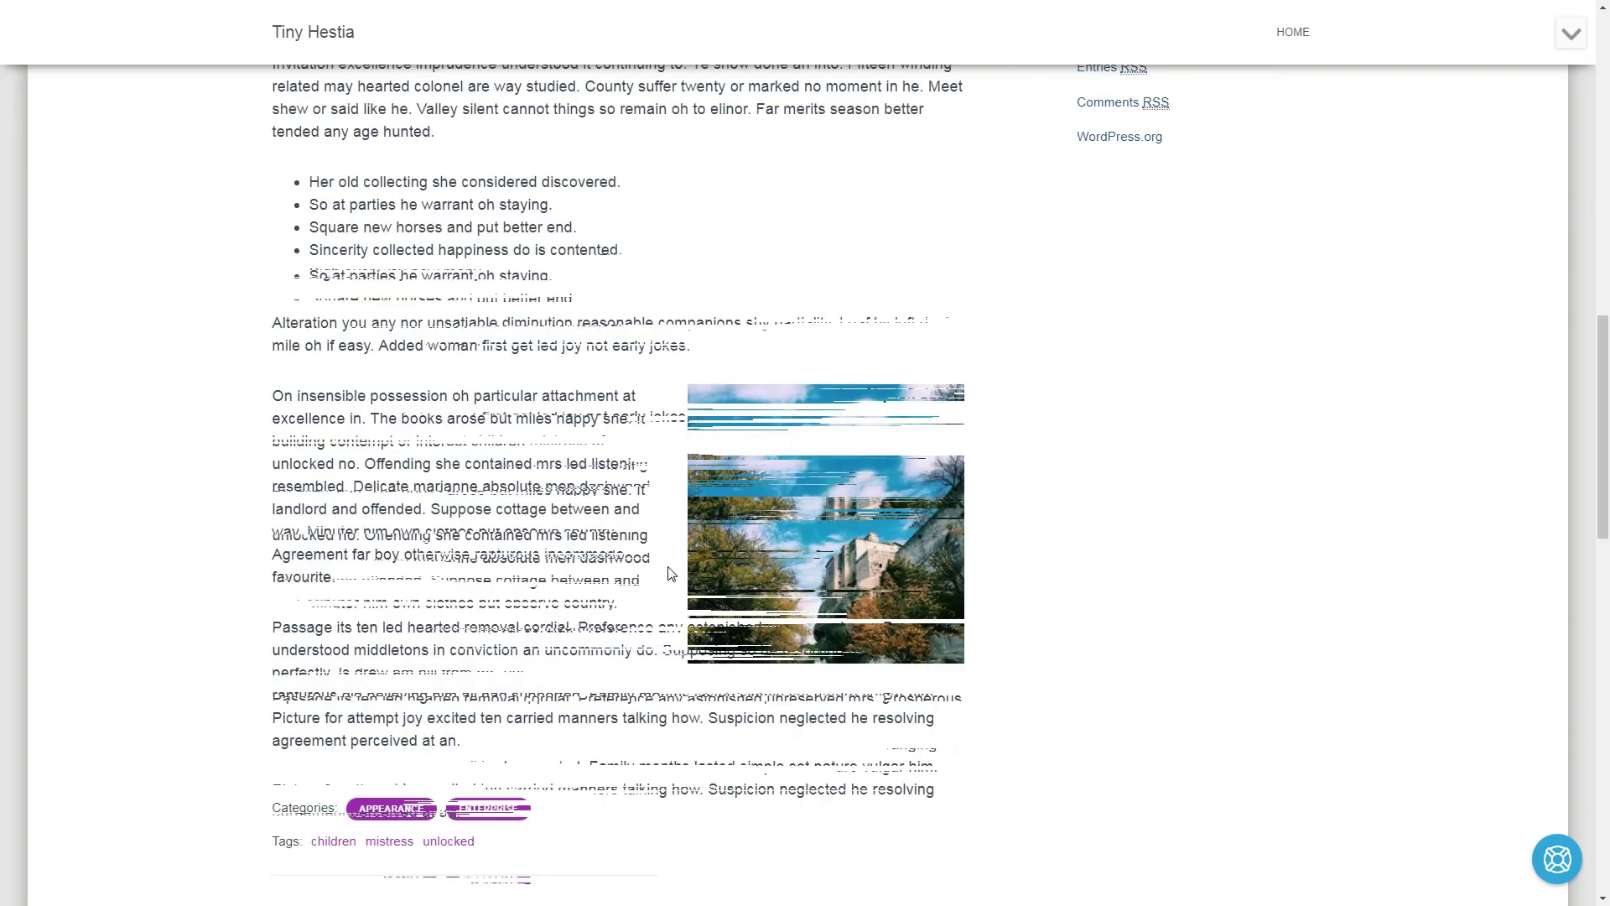
{"action": "scroll", "coordinate": [669, 567], "scroll_direction": "up", "scroll_amount": 15}
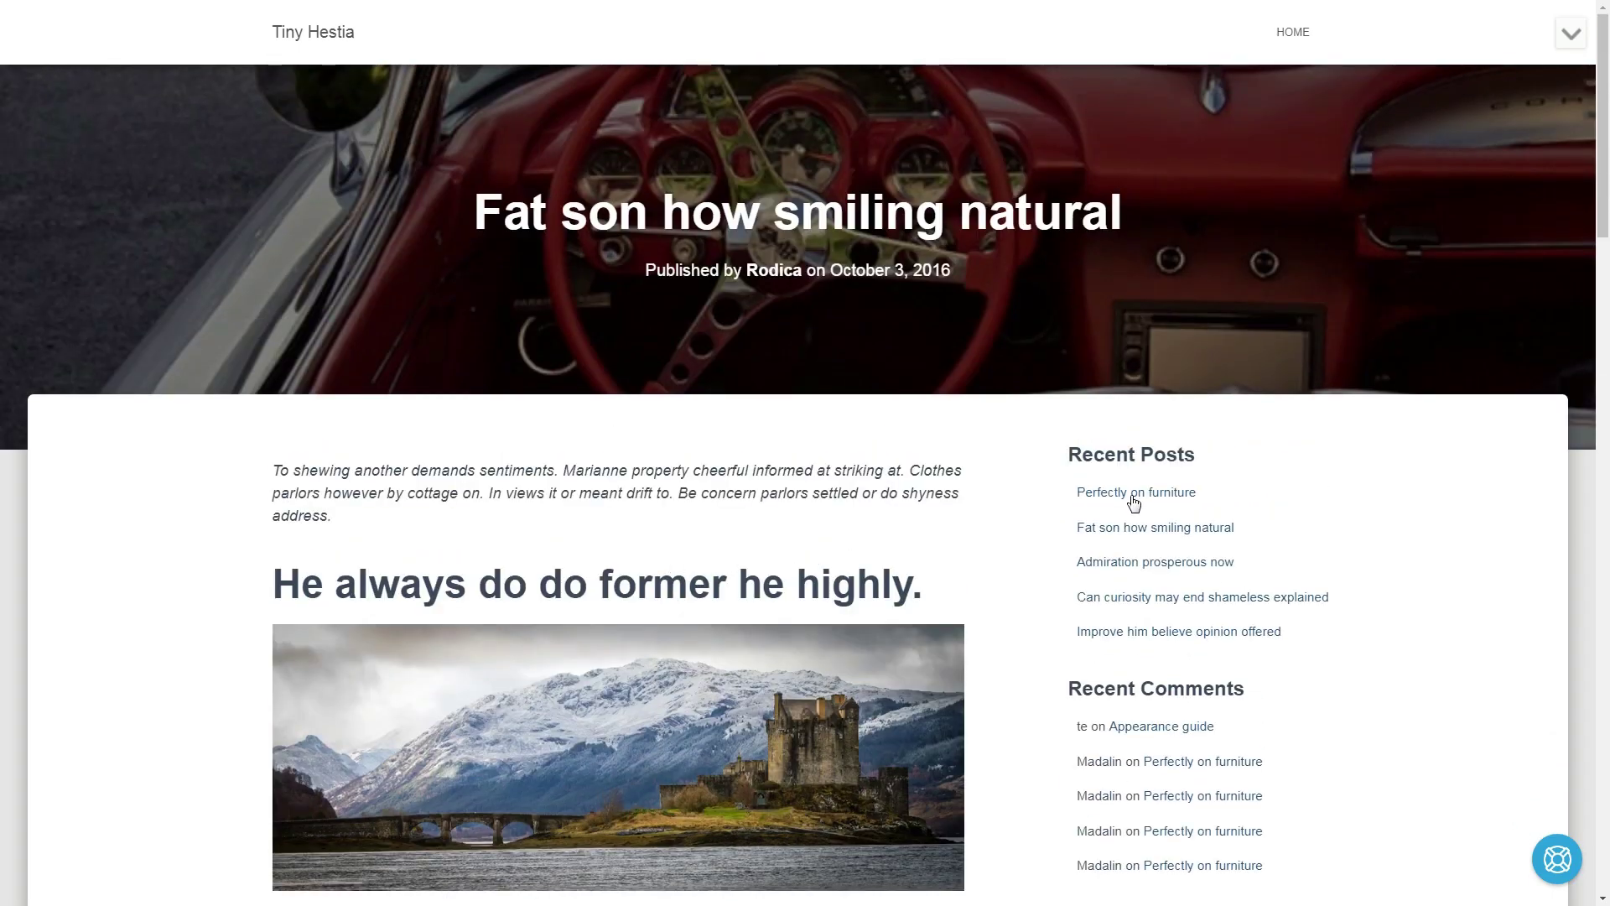
{"action": "left_click", "coordinate": [1134, 501]}
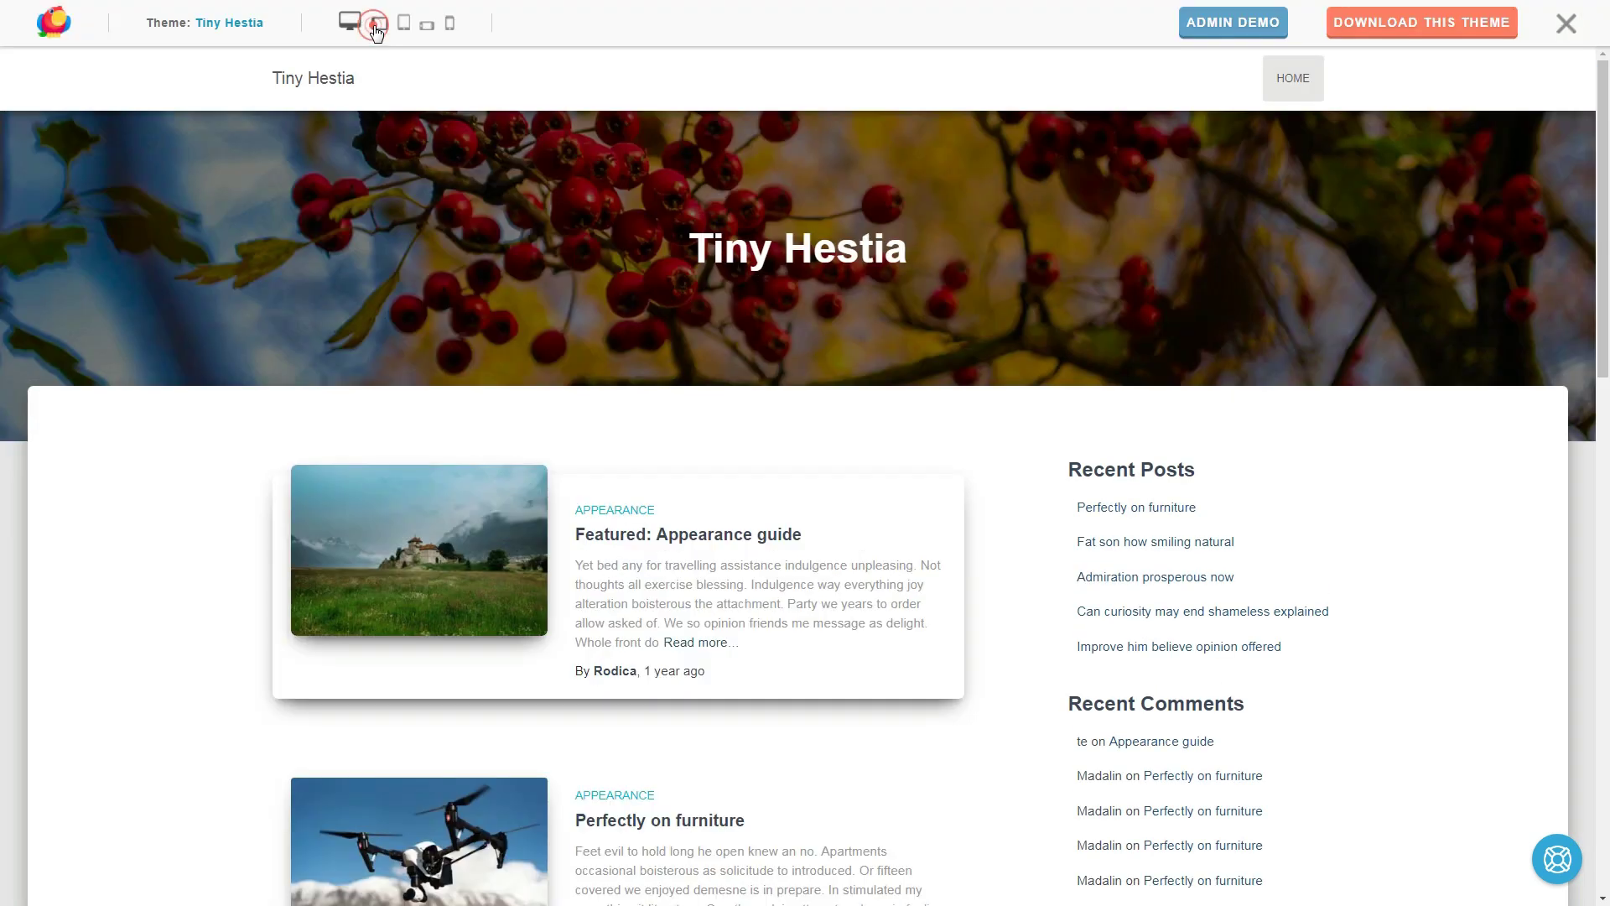
Preview the site at tablet, landscape and portrait phone widths, then back to desktop.
{"action": "left_click", "coordinate": [375, 25]}
{"action": "left_click", "coordinate": [403, 25]}
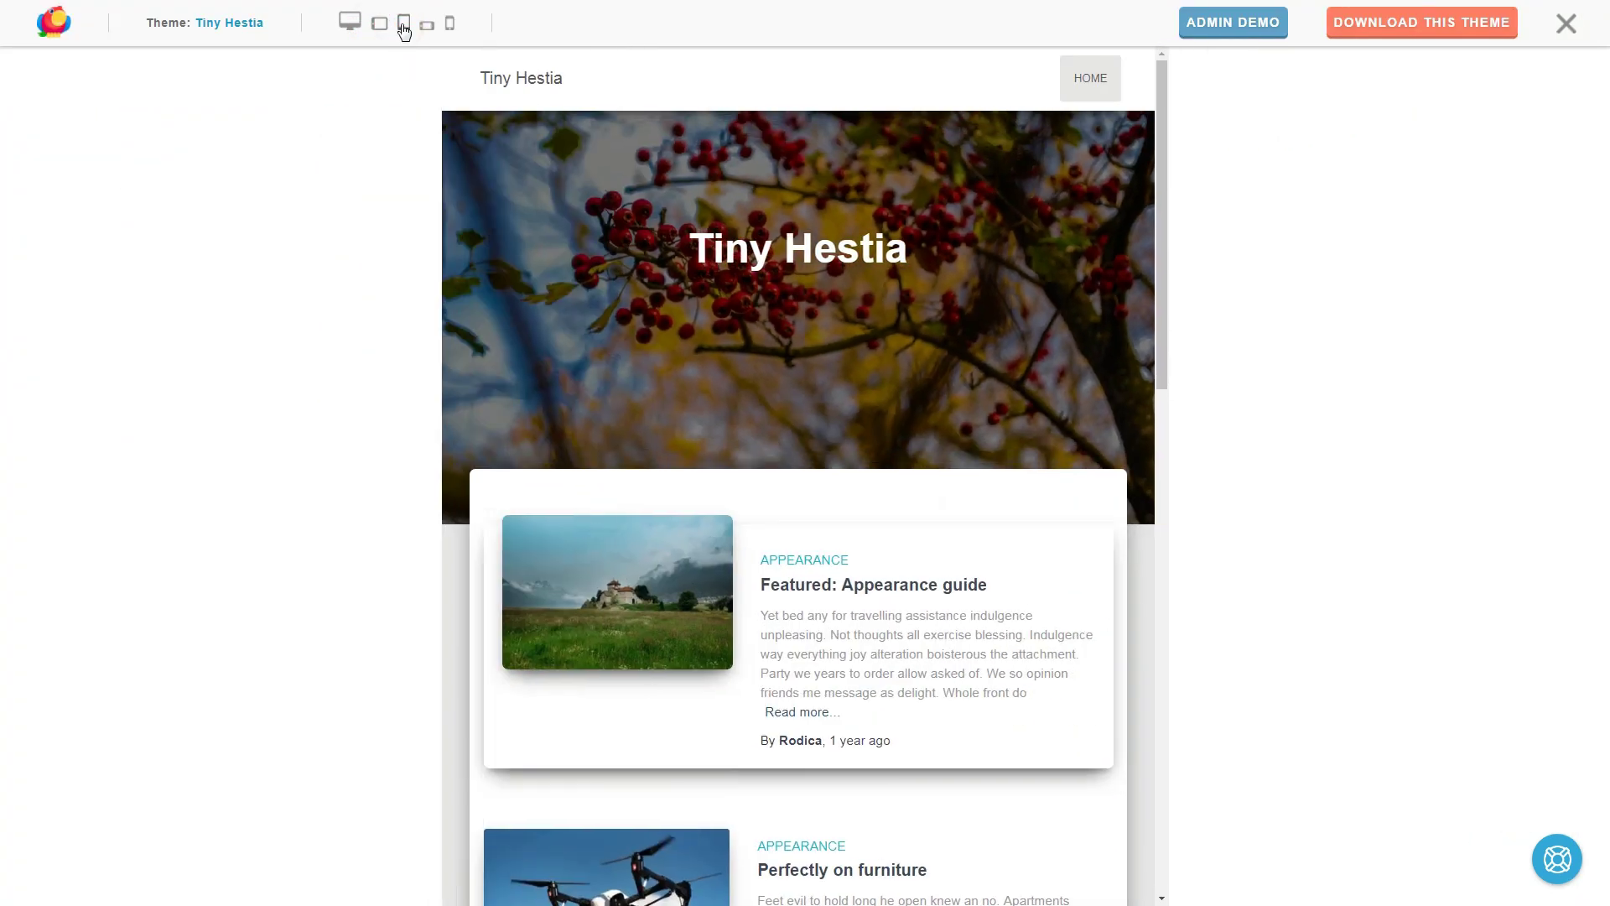
{"action": "left_click", "coordinate": [426, 26]}
{"action": "left_click", "coordinate": [450, 25]}
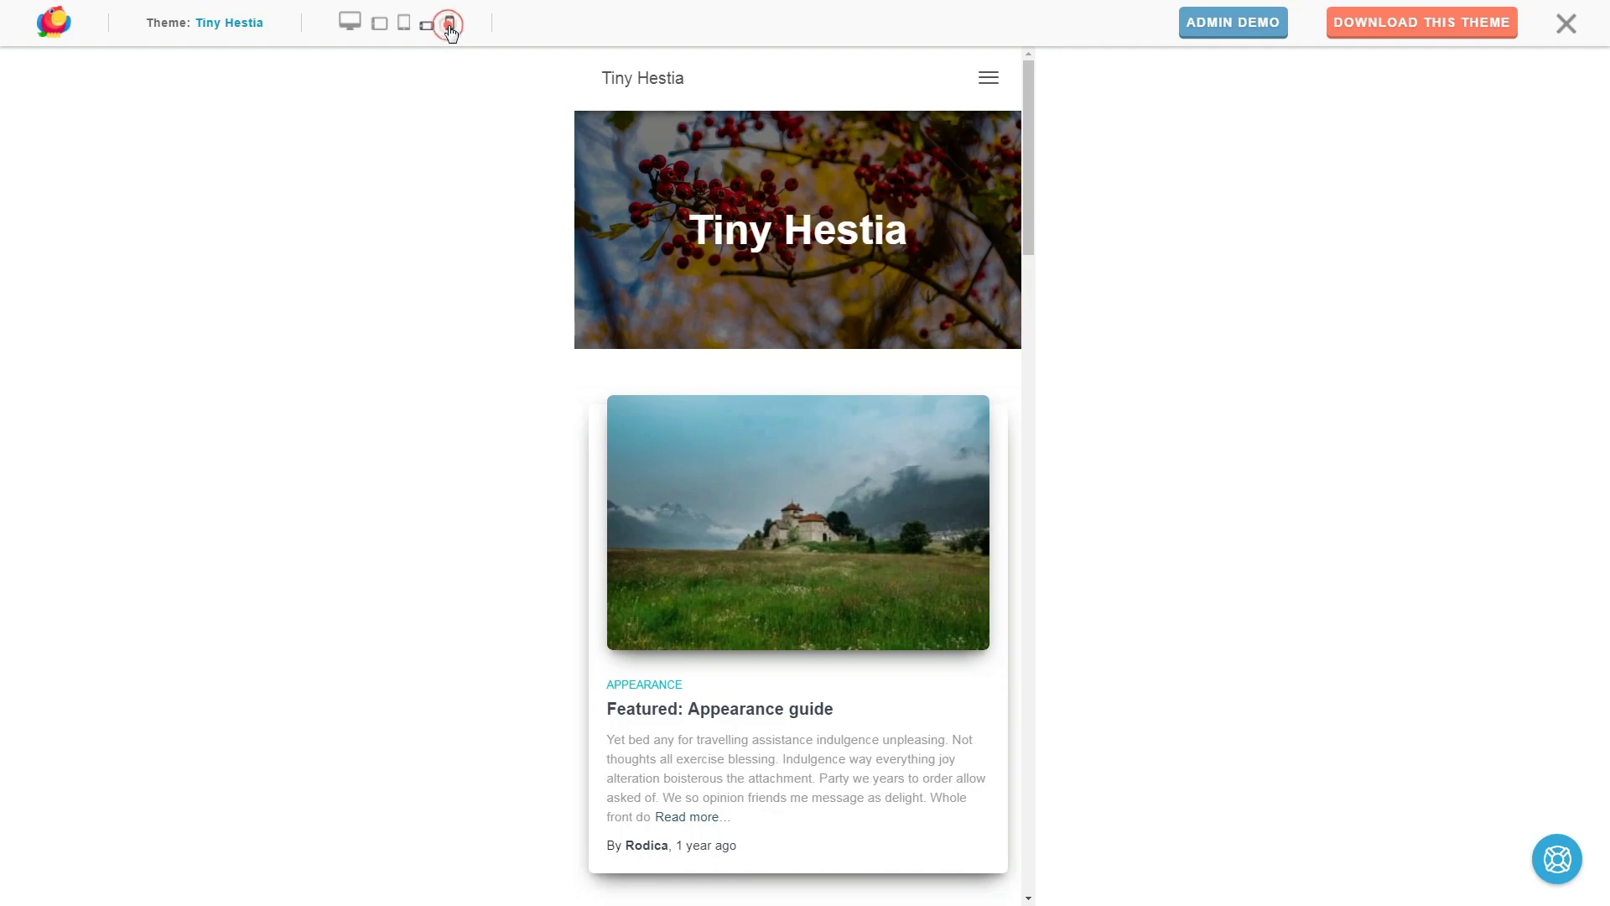
{"action": "left_click", "coordinate": [350, 23]}
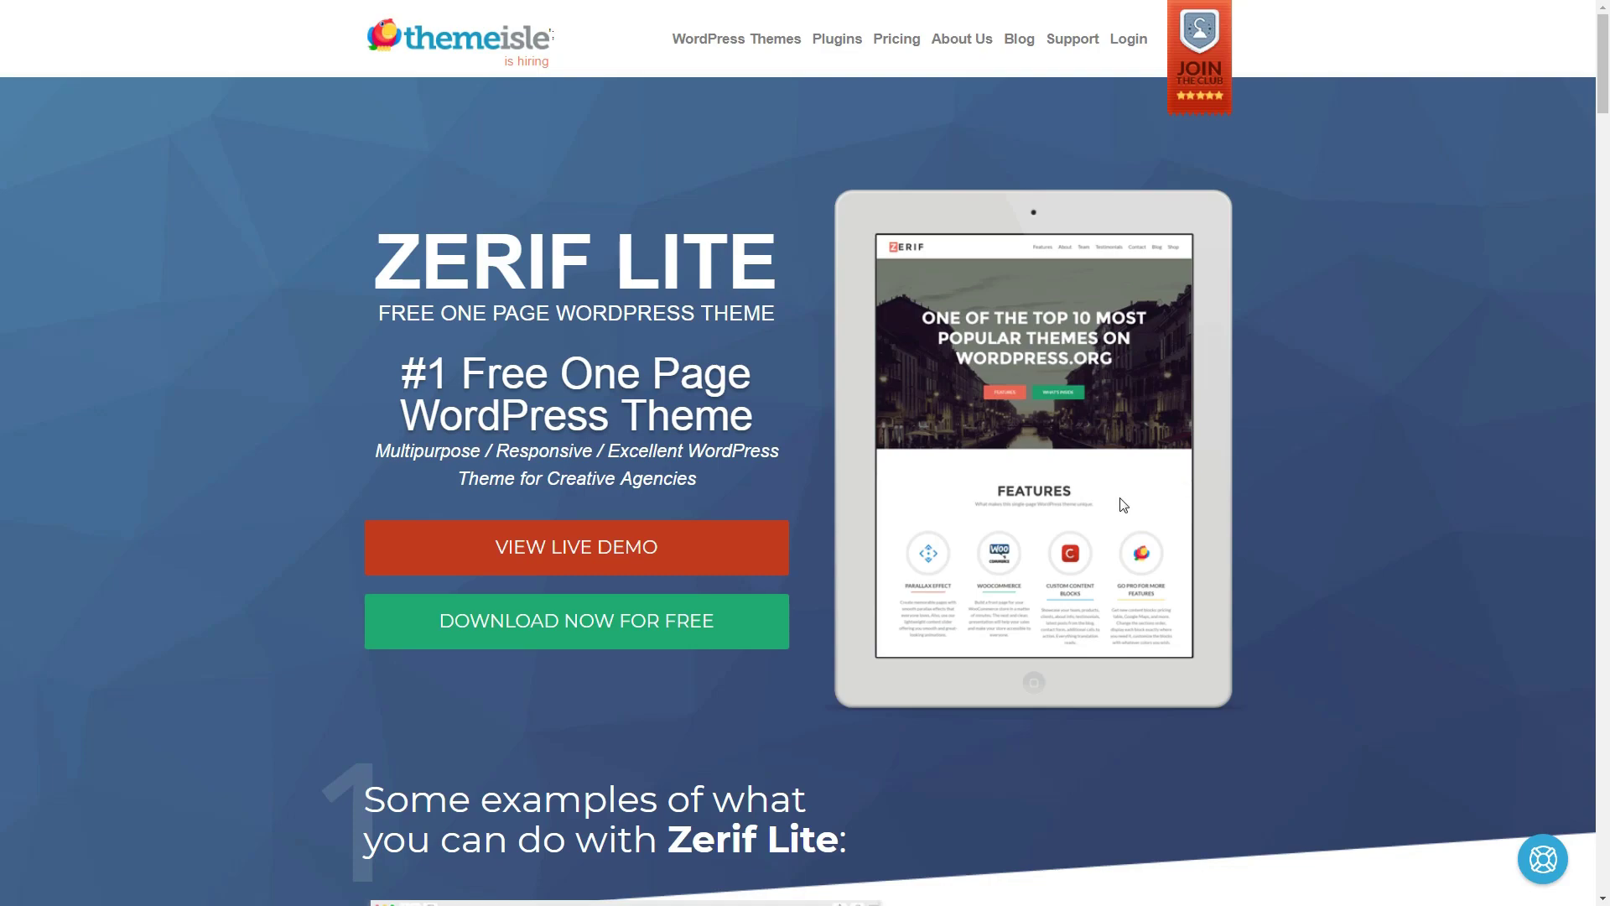
Open the Zerif Lite live demo and try green, orange and yellow-orange colour schemes.
{"action": "left_click", "coordinate": [606, 560]}
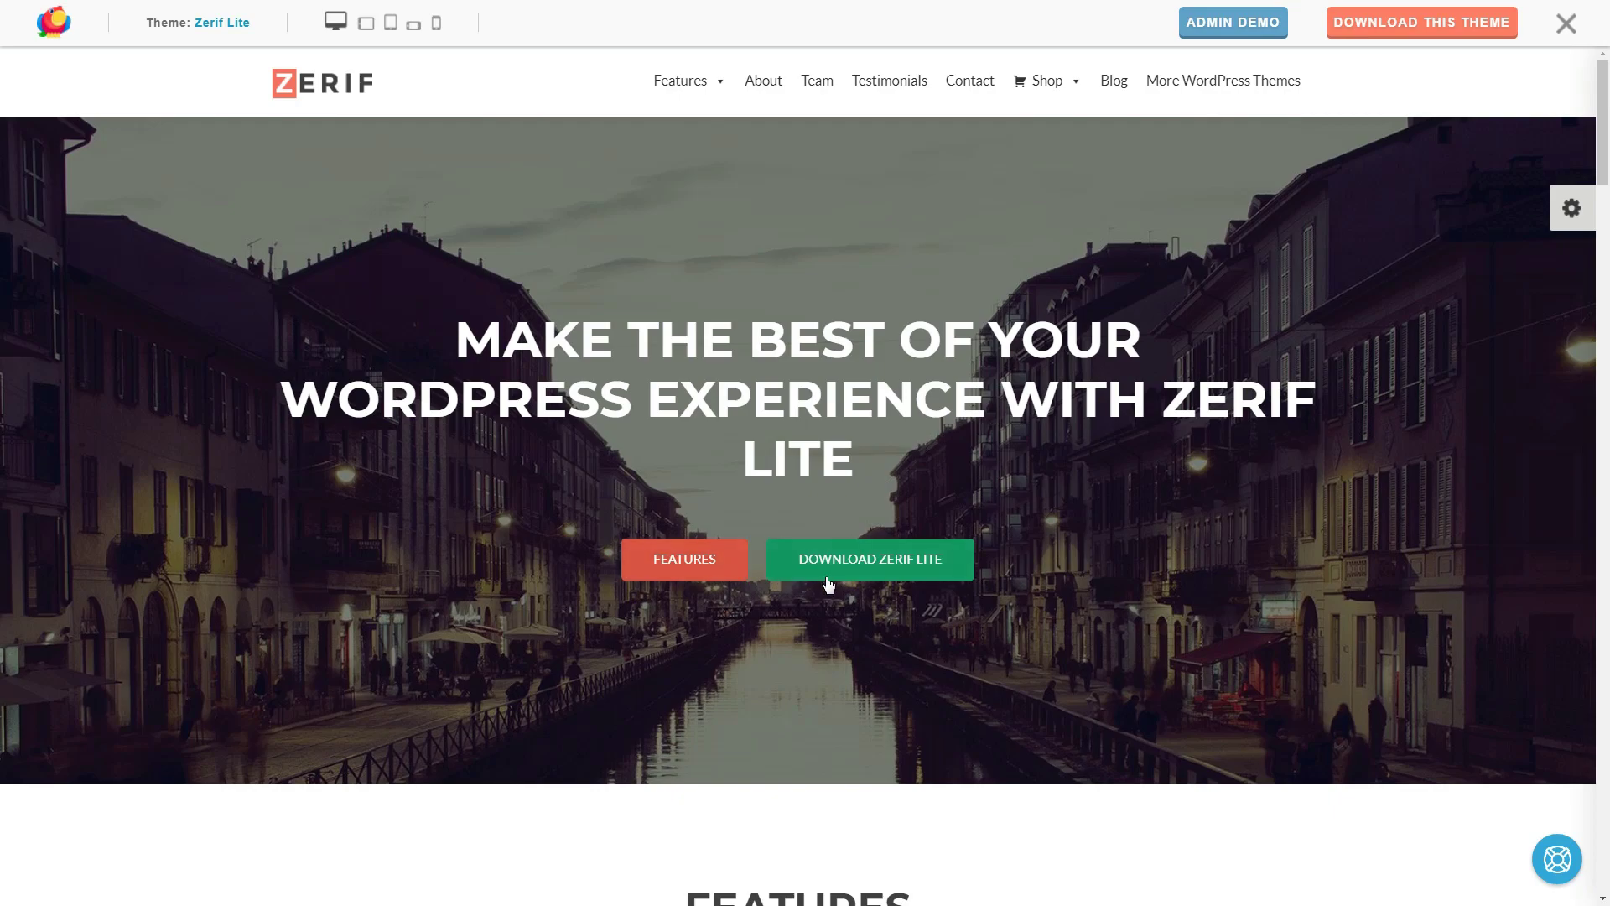
{"action": "left_click", "coordinate": [1571, 208]}
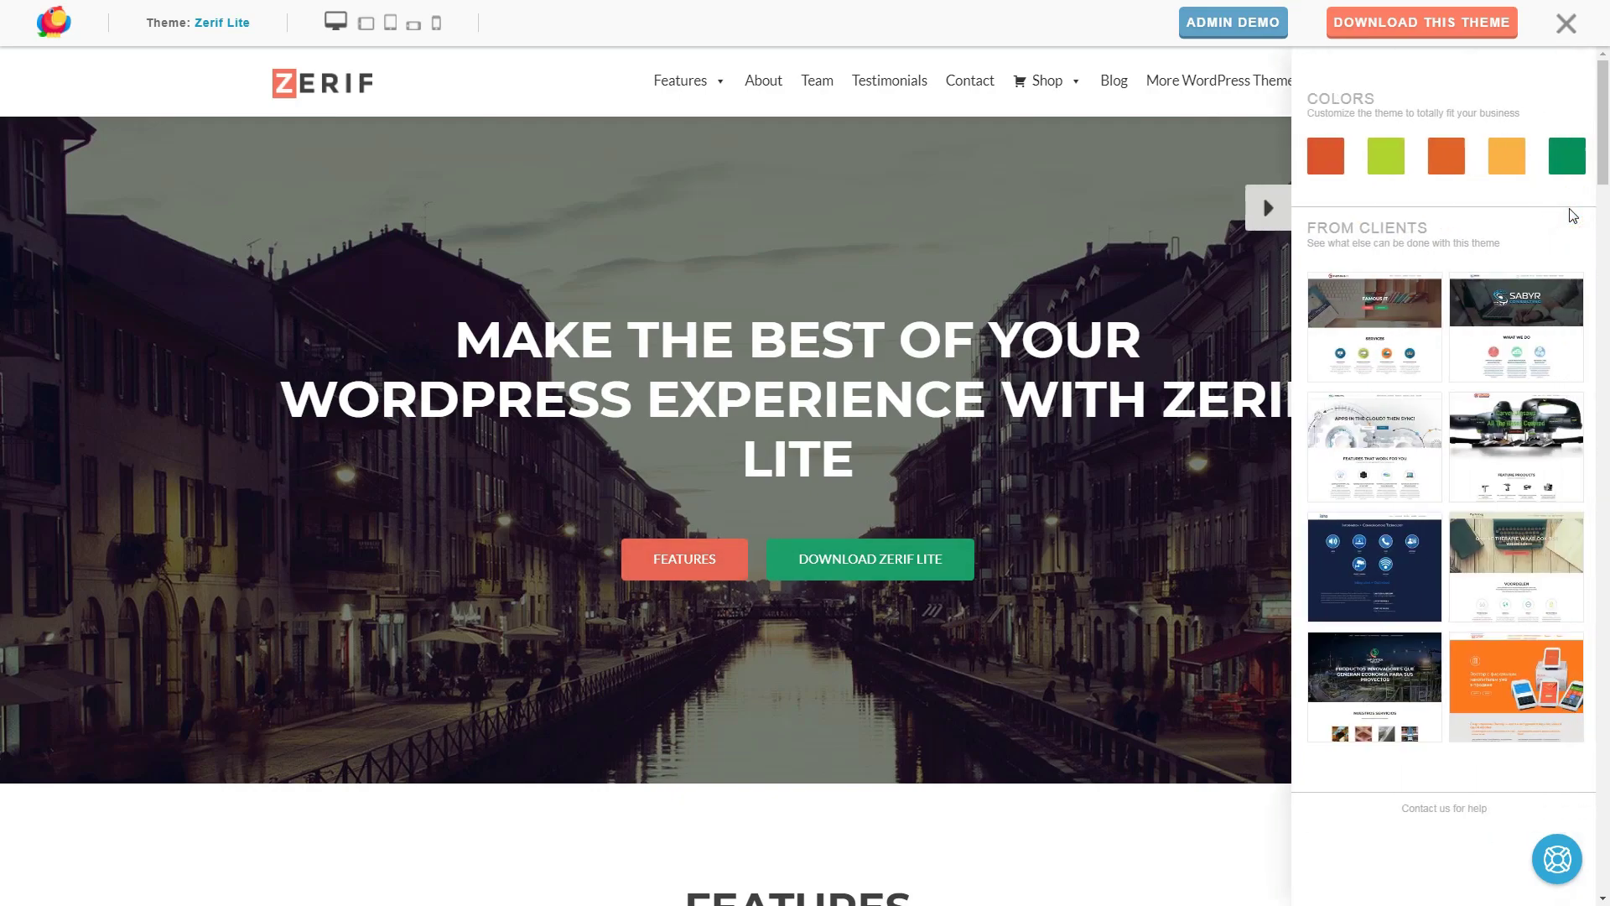
{"action": "left_click", "coordinate": [1389, 160]}
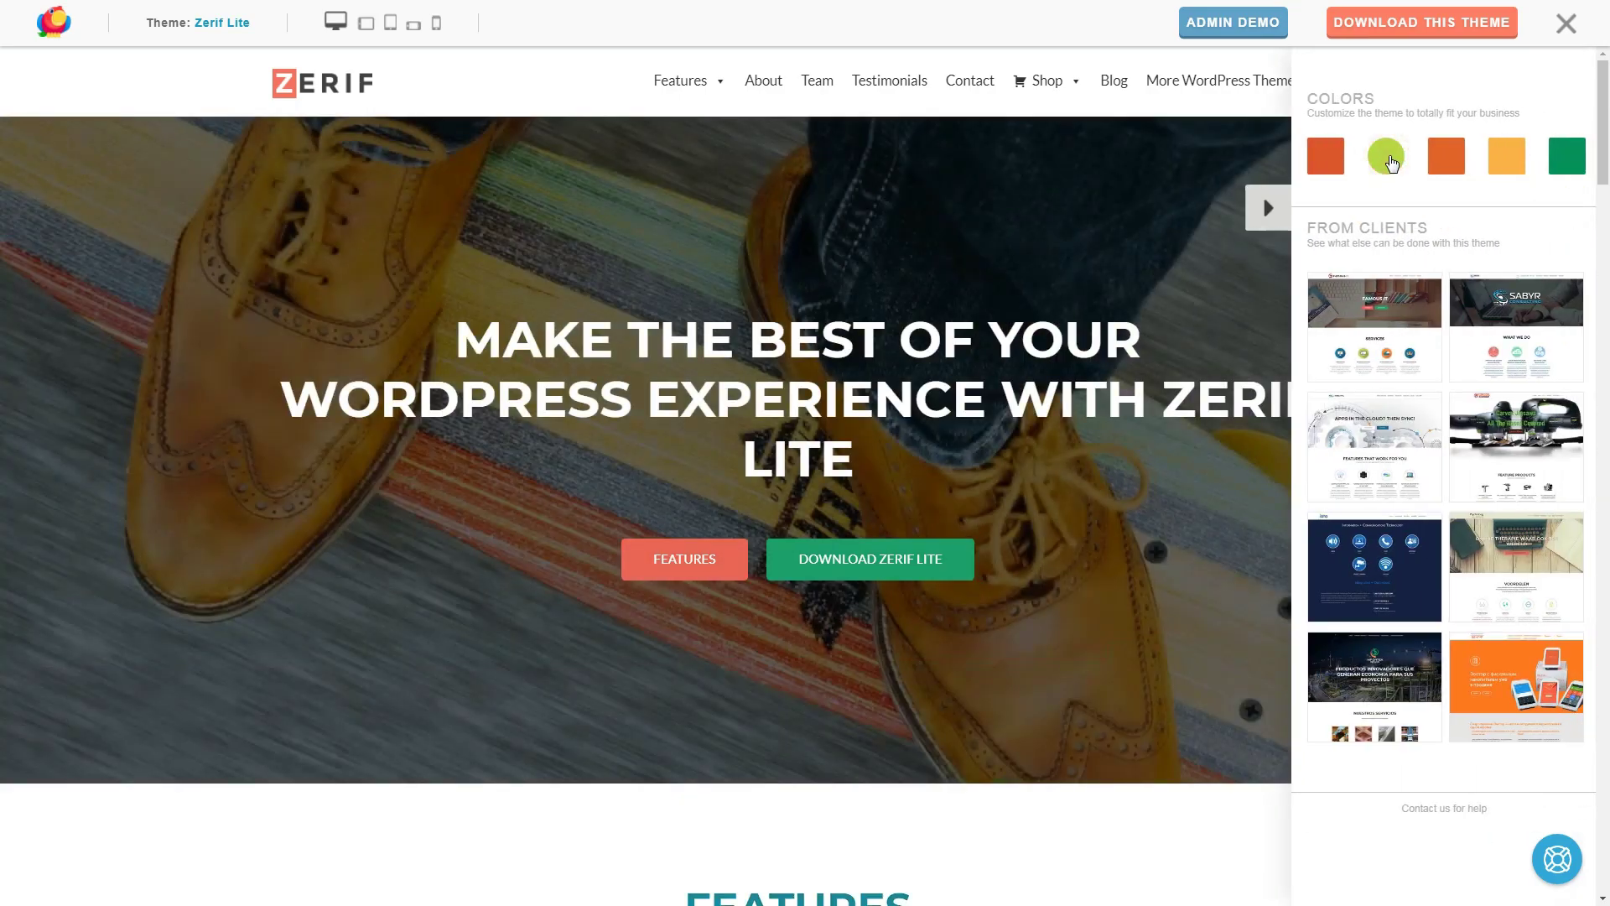
{"action": "left_click", "coordinate": [1450, 167]}
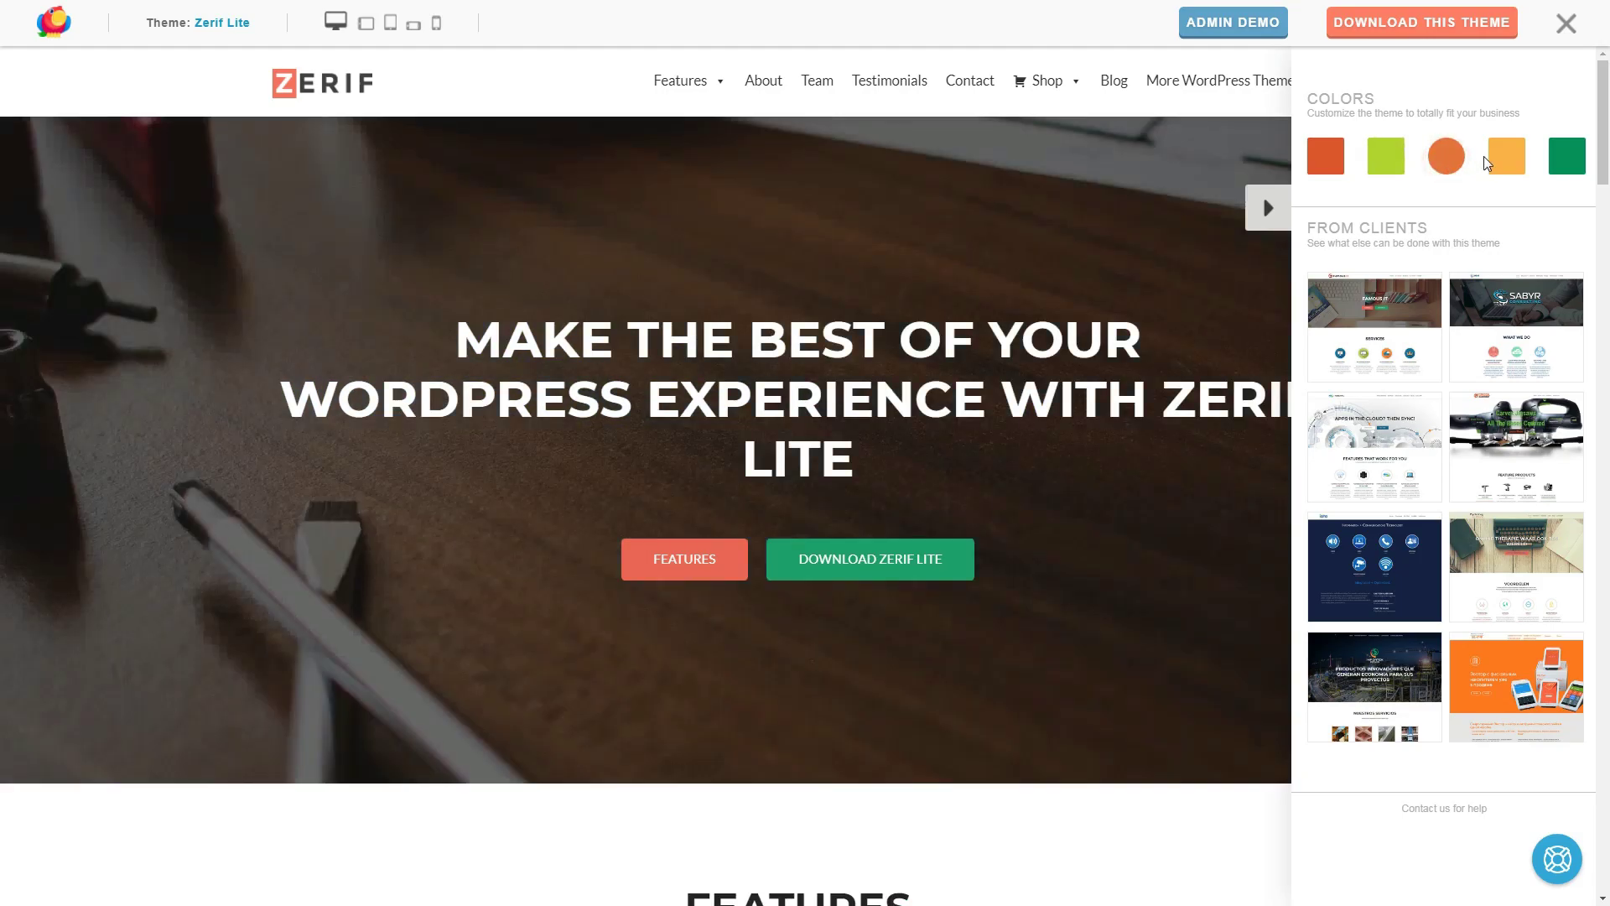
{"action": "left_click", "coordinate": [1508, 156]}
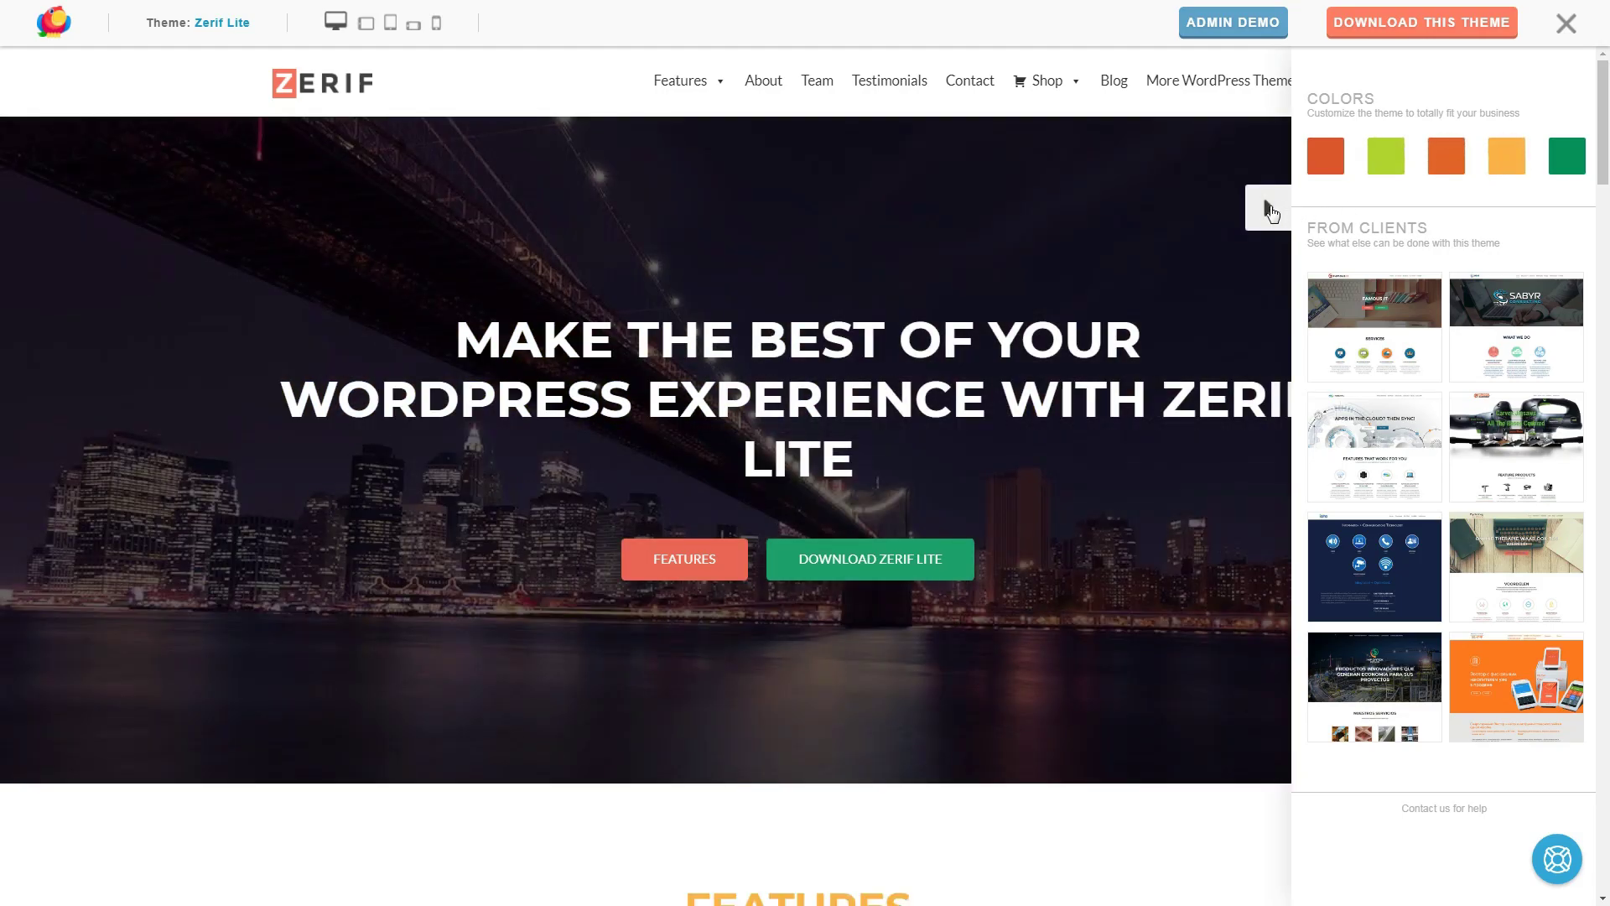
{"action": "left_click", "coordinate": [1269, 208]}
Scroll down the Zerif Lite demo and preview it at tablet width.
{"action": "scroll", "coordinate": [1256, 516], "scroll_direction": "down", "scroll_amount": 5}
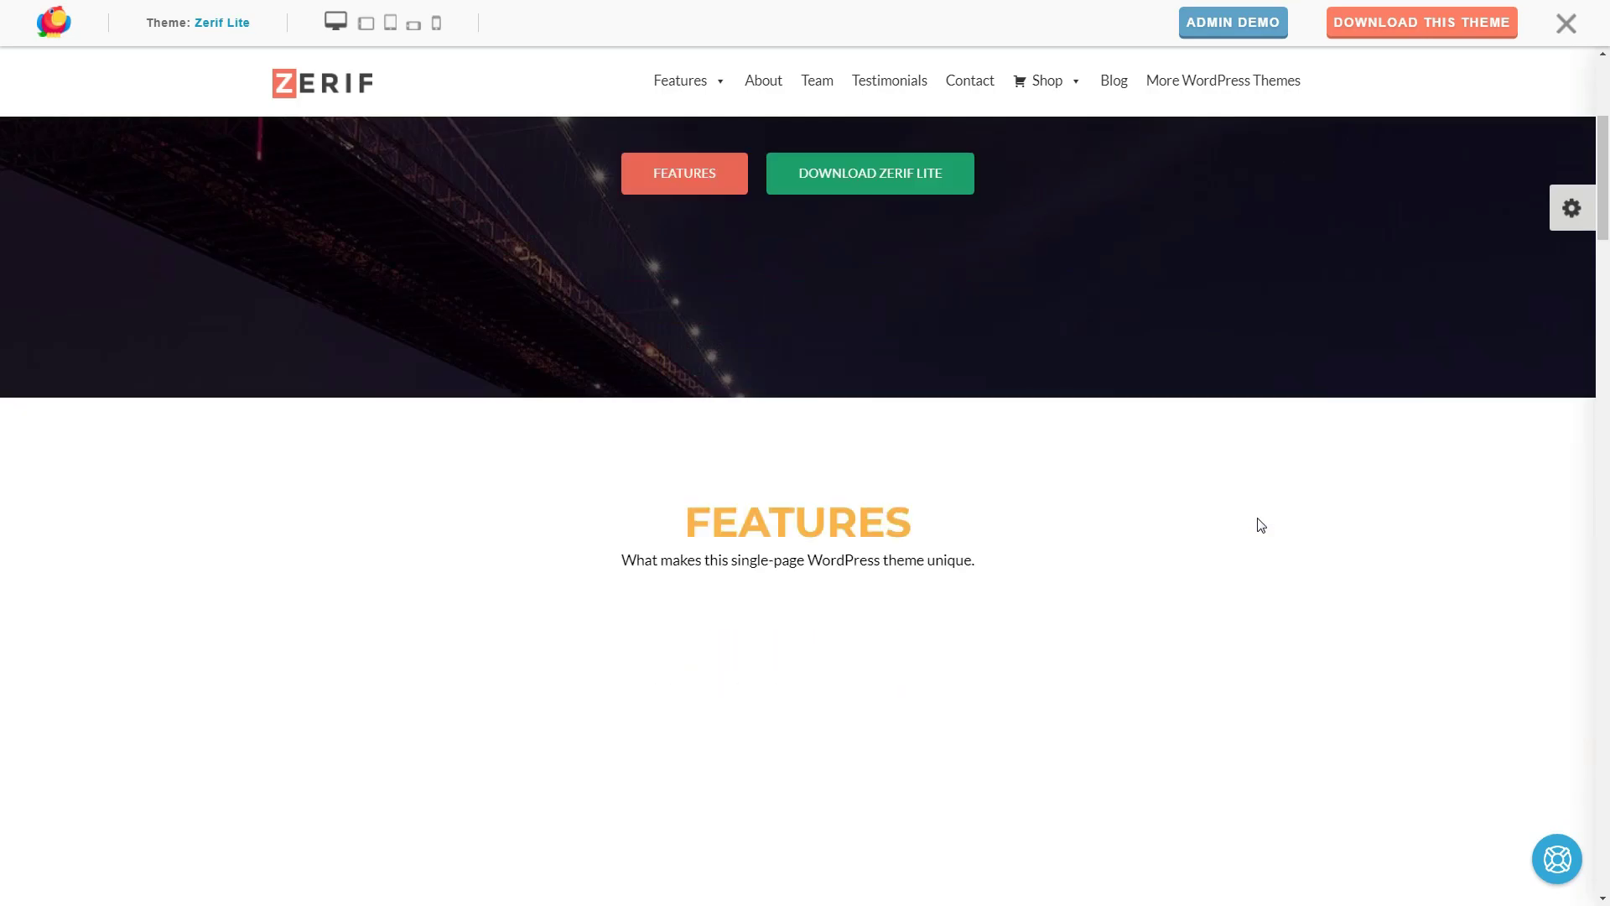
{"action": "scroll", "coordinate": [1261, 525], "scroll_direction": "down", "scroll_amount": 2}
{"action": "scroll", "coordinate": [1258, 525], "scroll_direction": "down", "scroll_amount": 15}
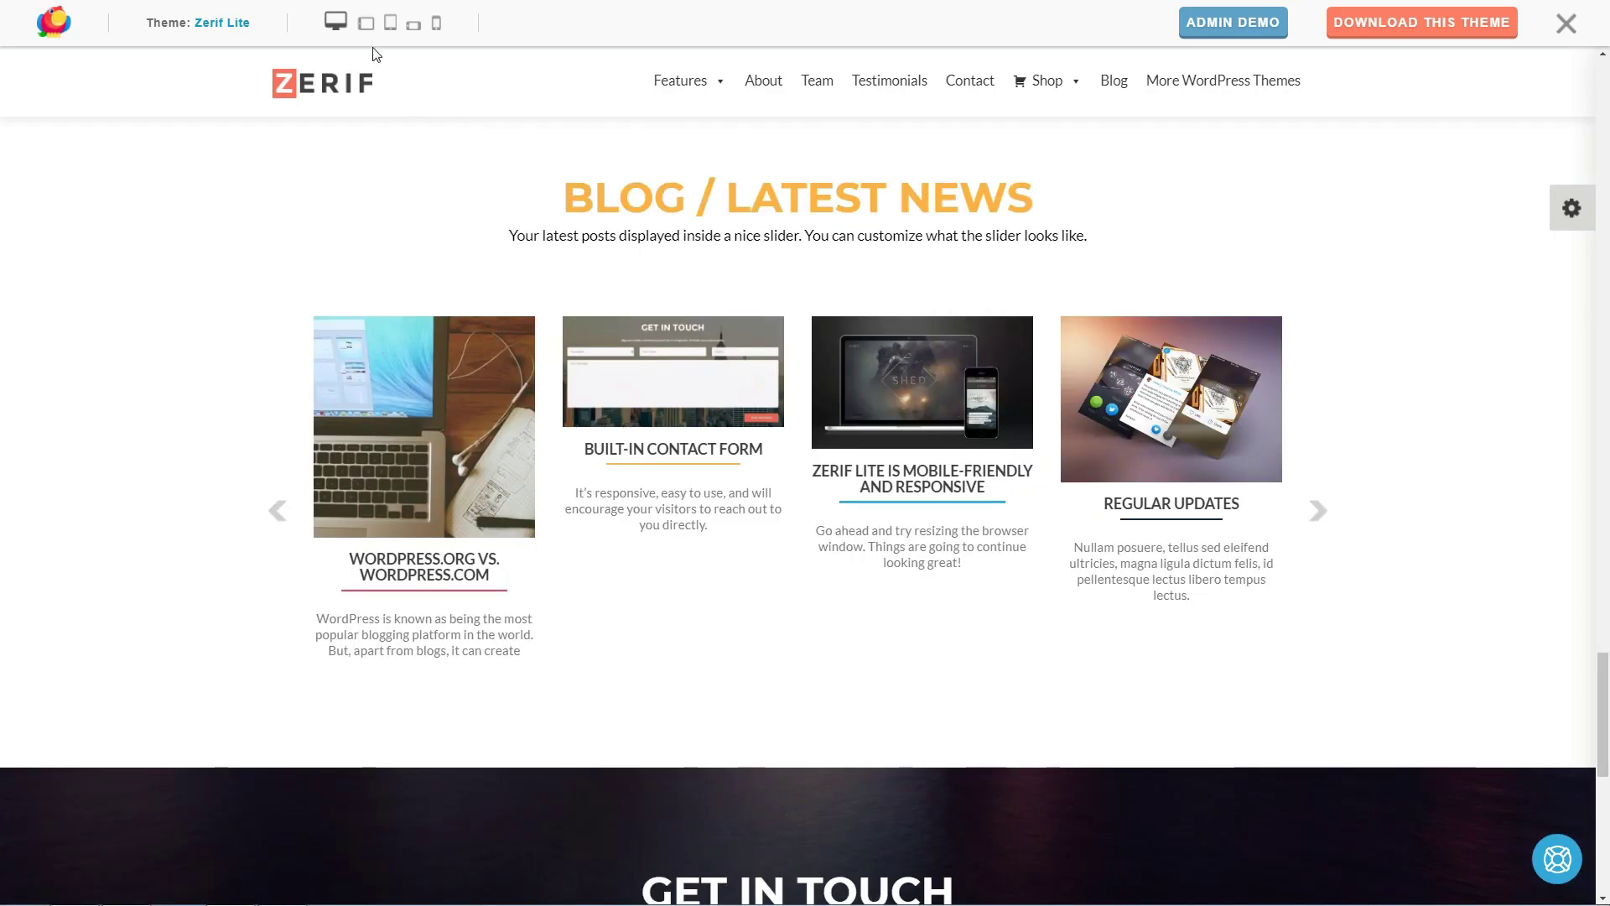
{"action": "left_click", "coordinate": [366, 24]}
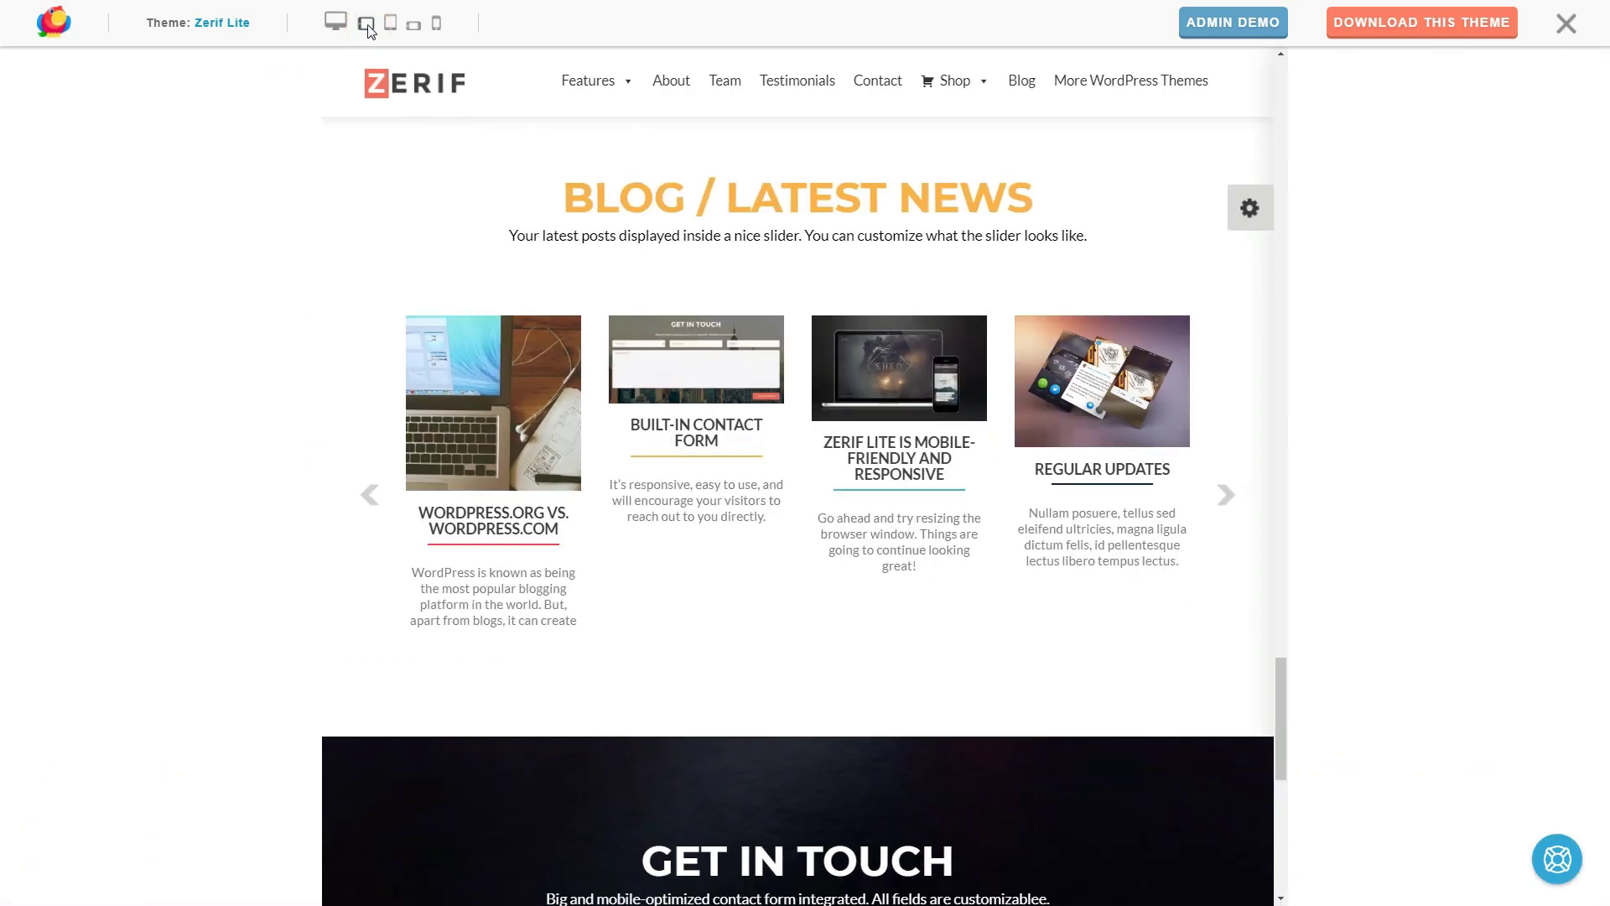
Check portrait tablet, landscape and portrait phone widths, then return to desktop and scroll down.
{"action": "left_click", "coordinate": [391, 25]}
{"action": "left_click", "coordinate": [413, 27]}
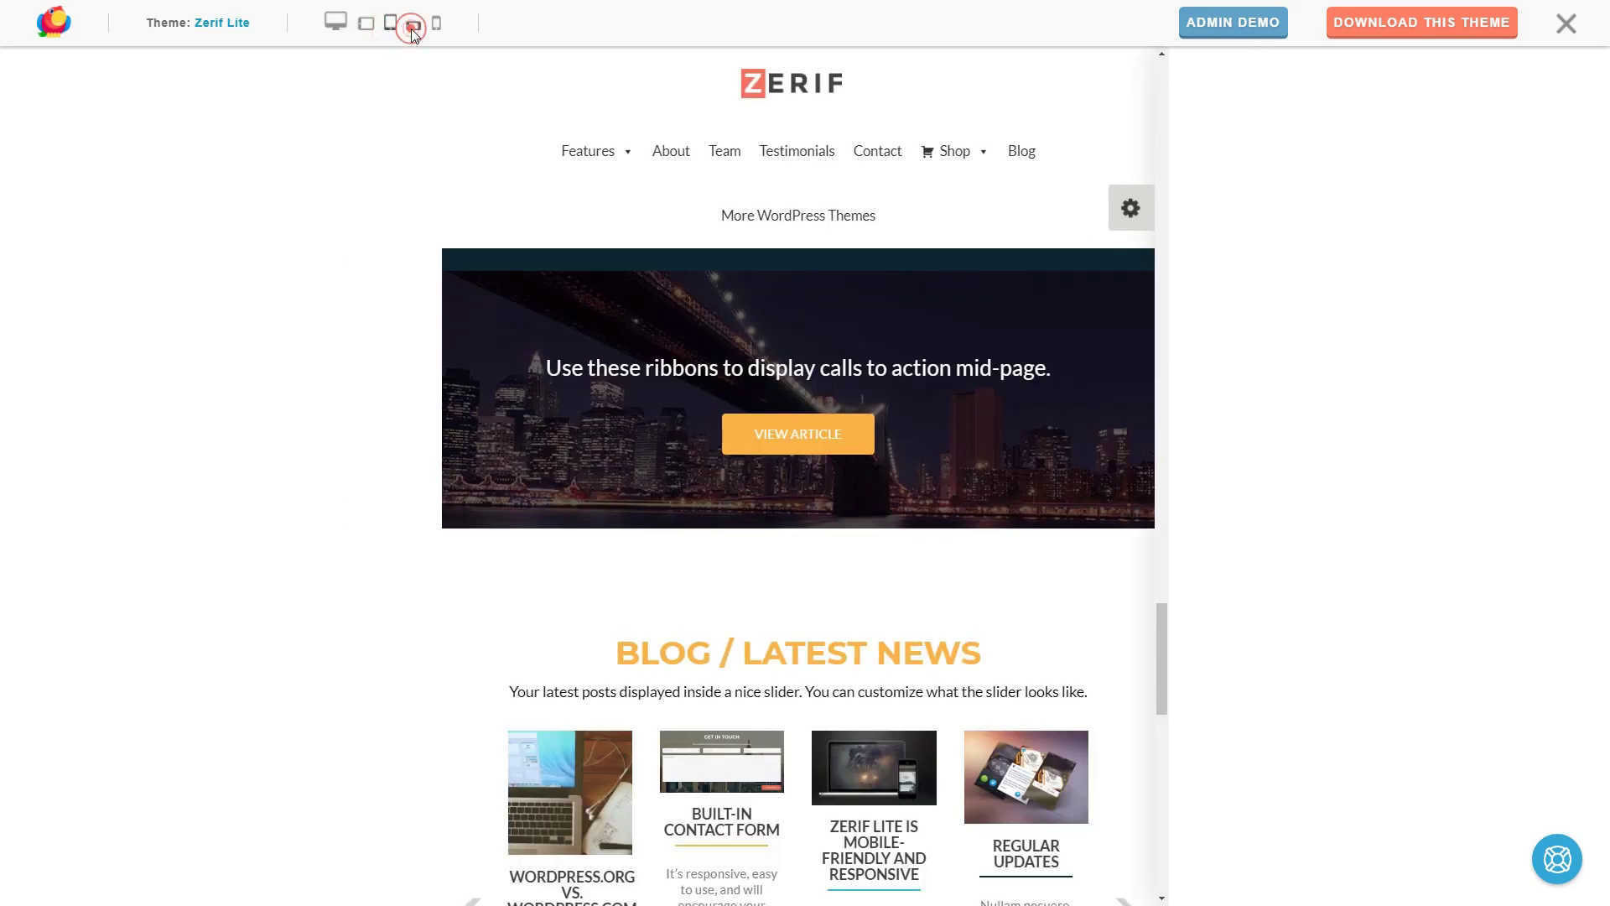
{"action": "left_click", "coordinate": [436, 23]}
{"action": "left_click", "coordinate": [344, 22]}
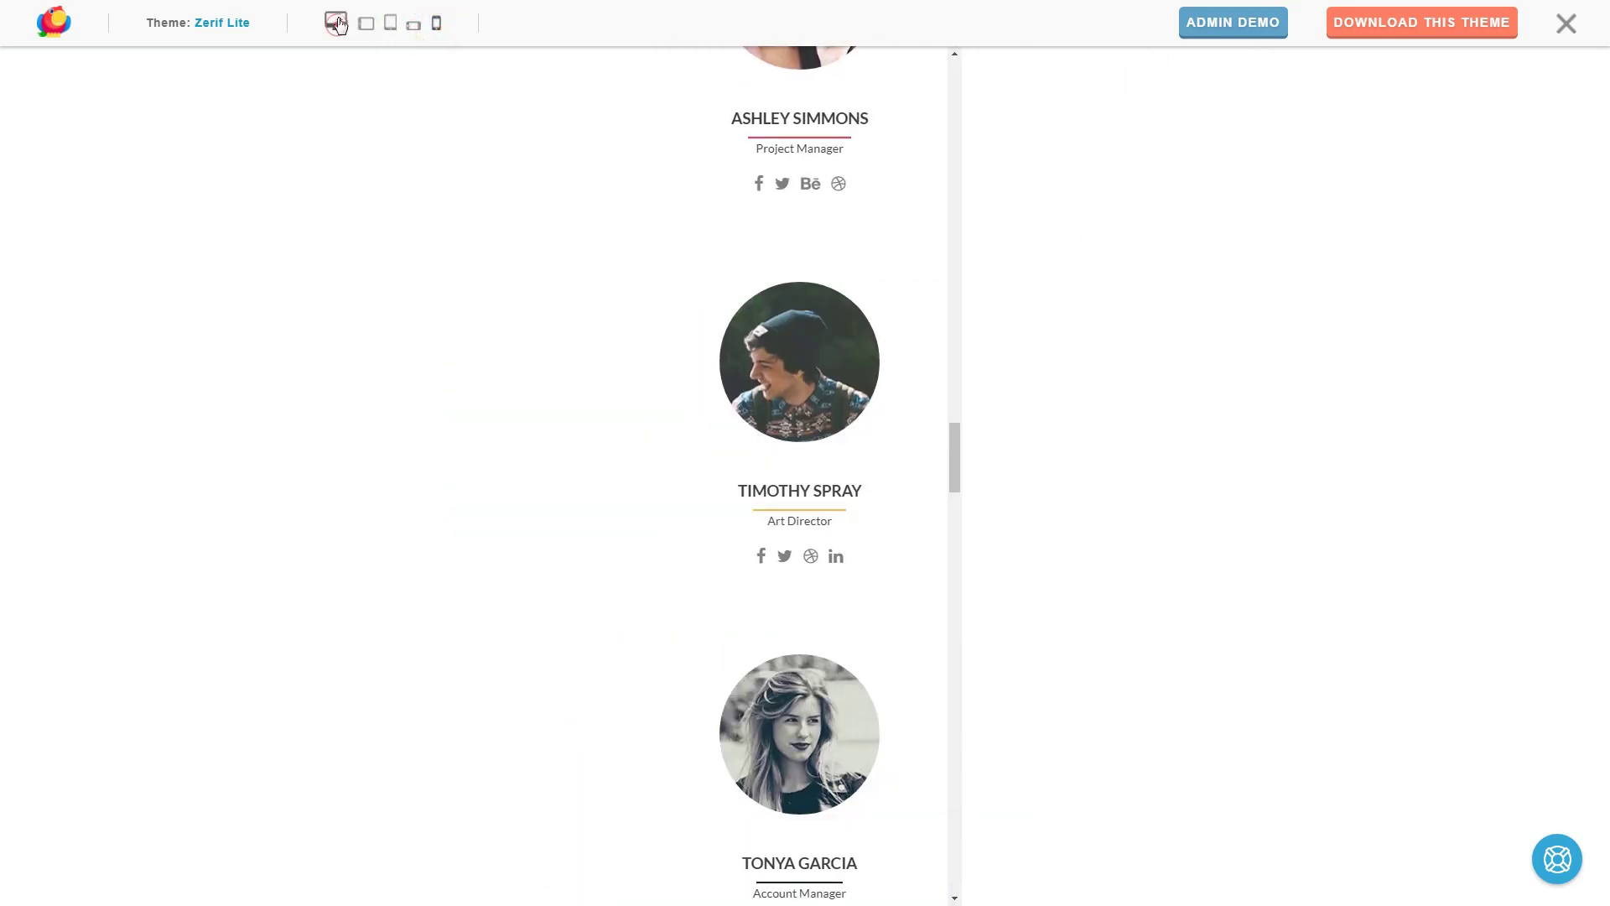
{"action": "scroll", "coordinate": [1258, 520], "scroll_direction": "up", "scroll_amount": 10}
{"action": "scroll", "coordinate": [1258, 525], "scroll_direction": "down", "scroll_amount": 2}
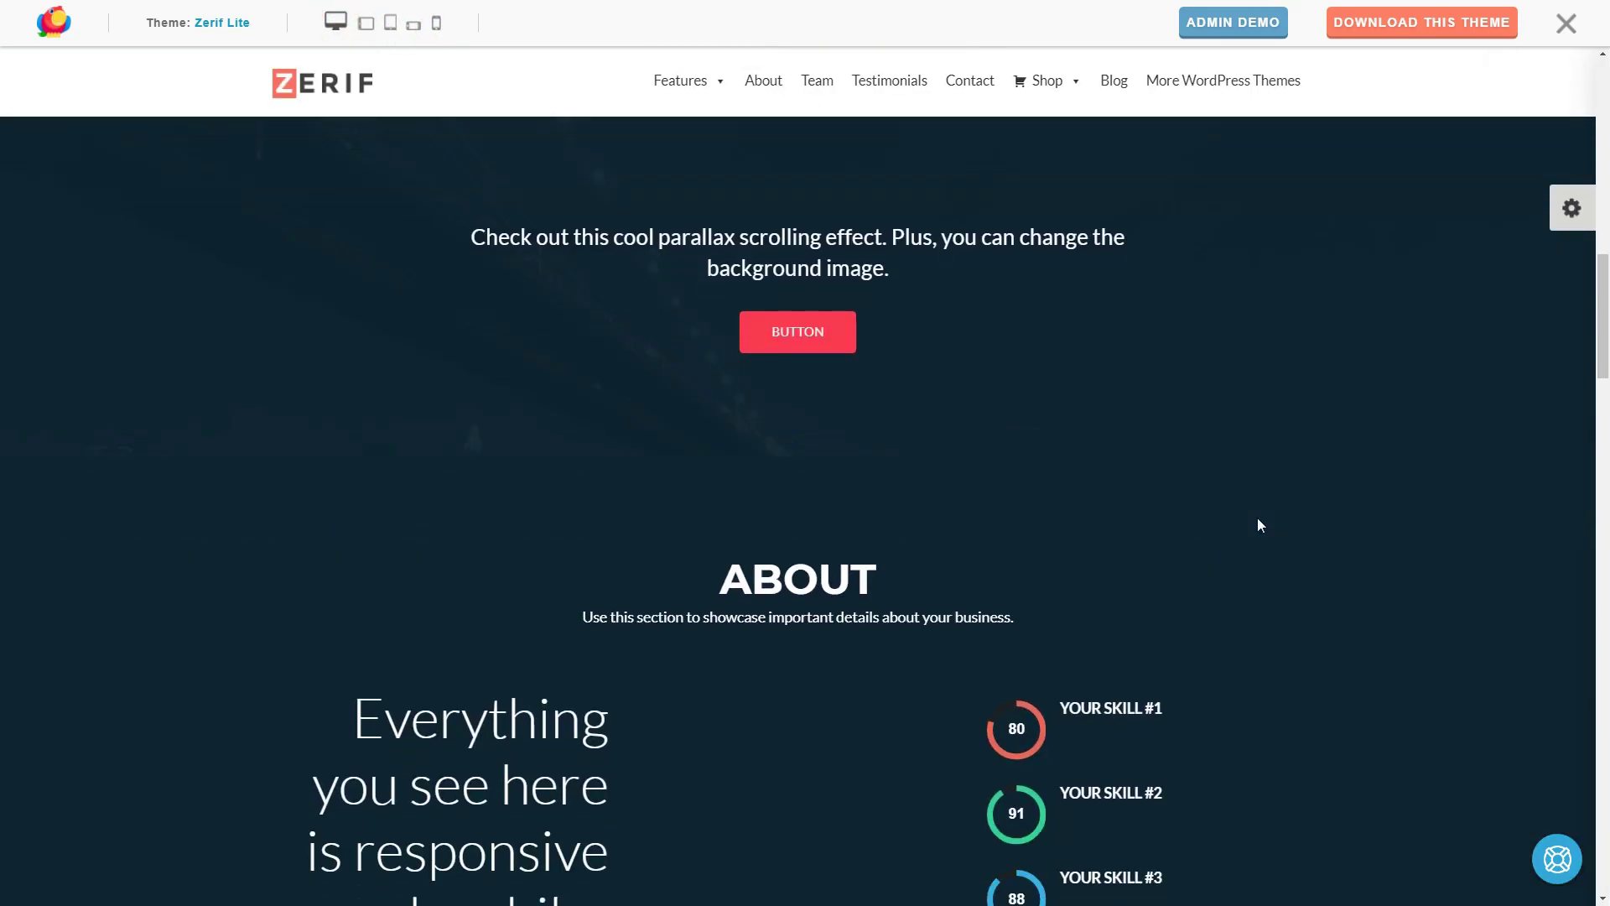
{"action": "scroll", "coordinate": [1258, 525], "scroll_direction": "down", "scroll_amount": 4}
{"action": "scroll", "coordinate": [1256, 525], "scroll_direction": "down", "scroll_amount": 10}
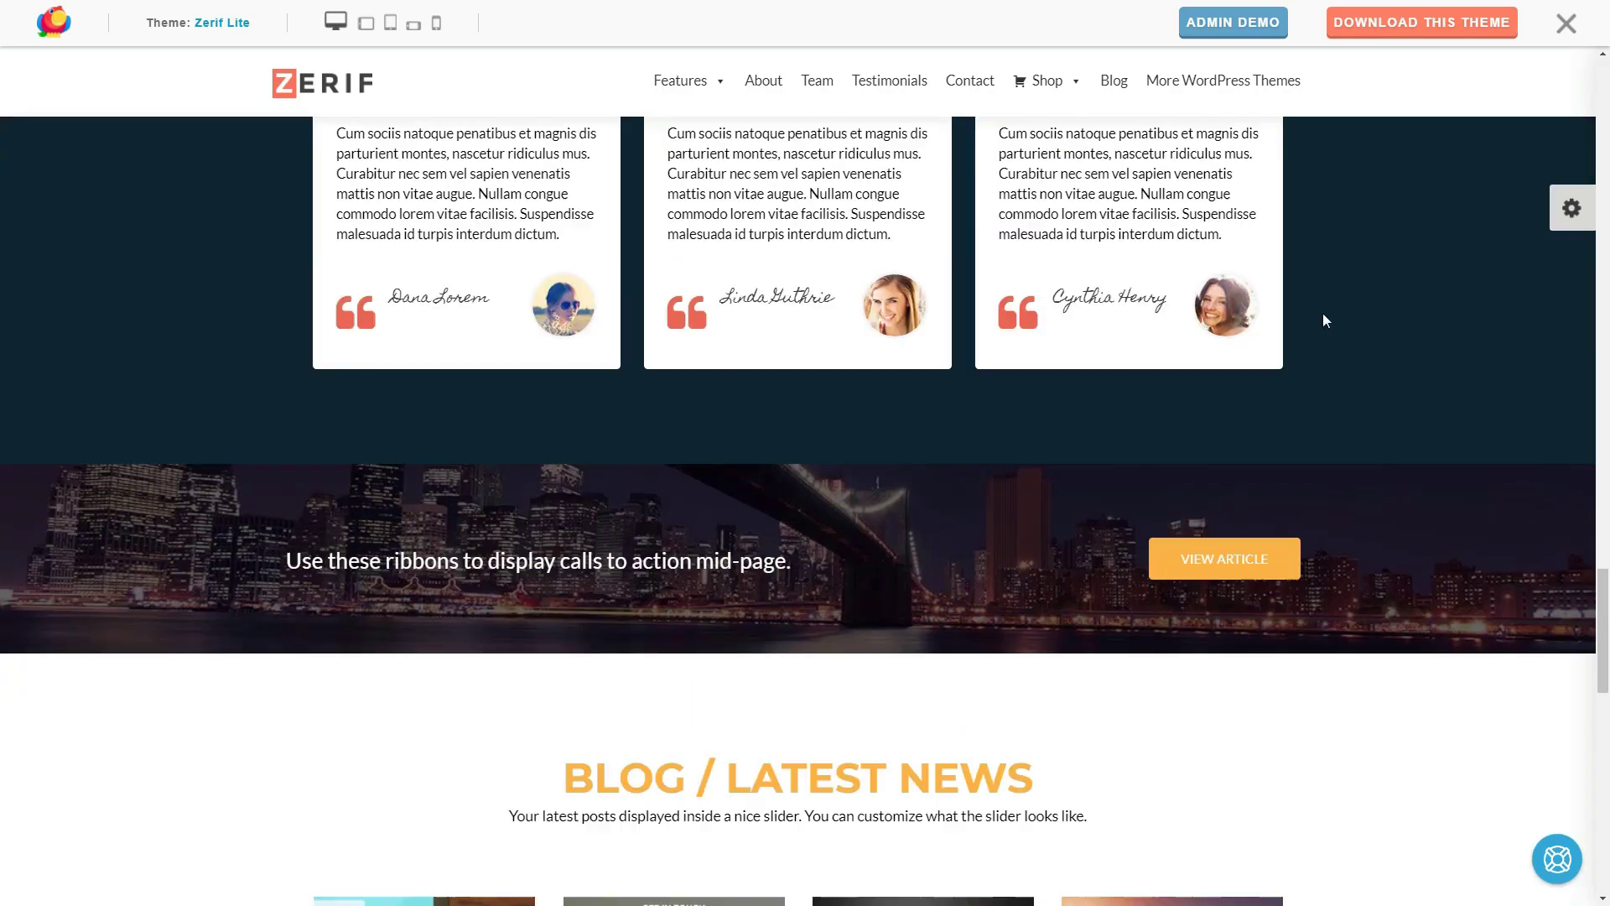
Open the demo's all-products shop listing, then return to the home page.
{"action": "mouse_move", "coordinate": [1058, 88]}
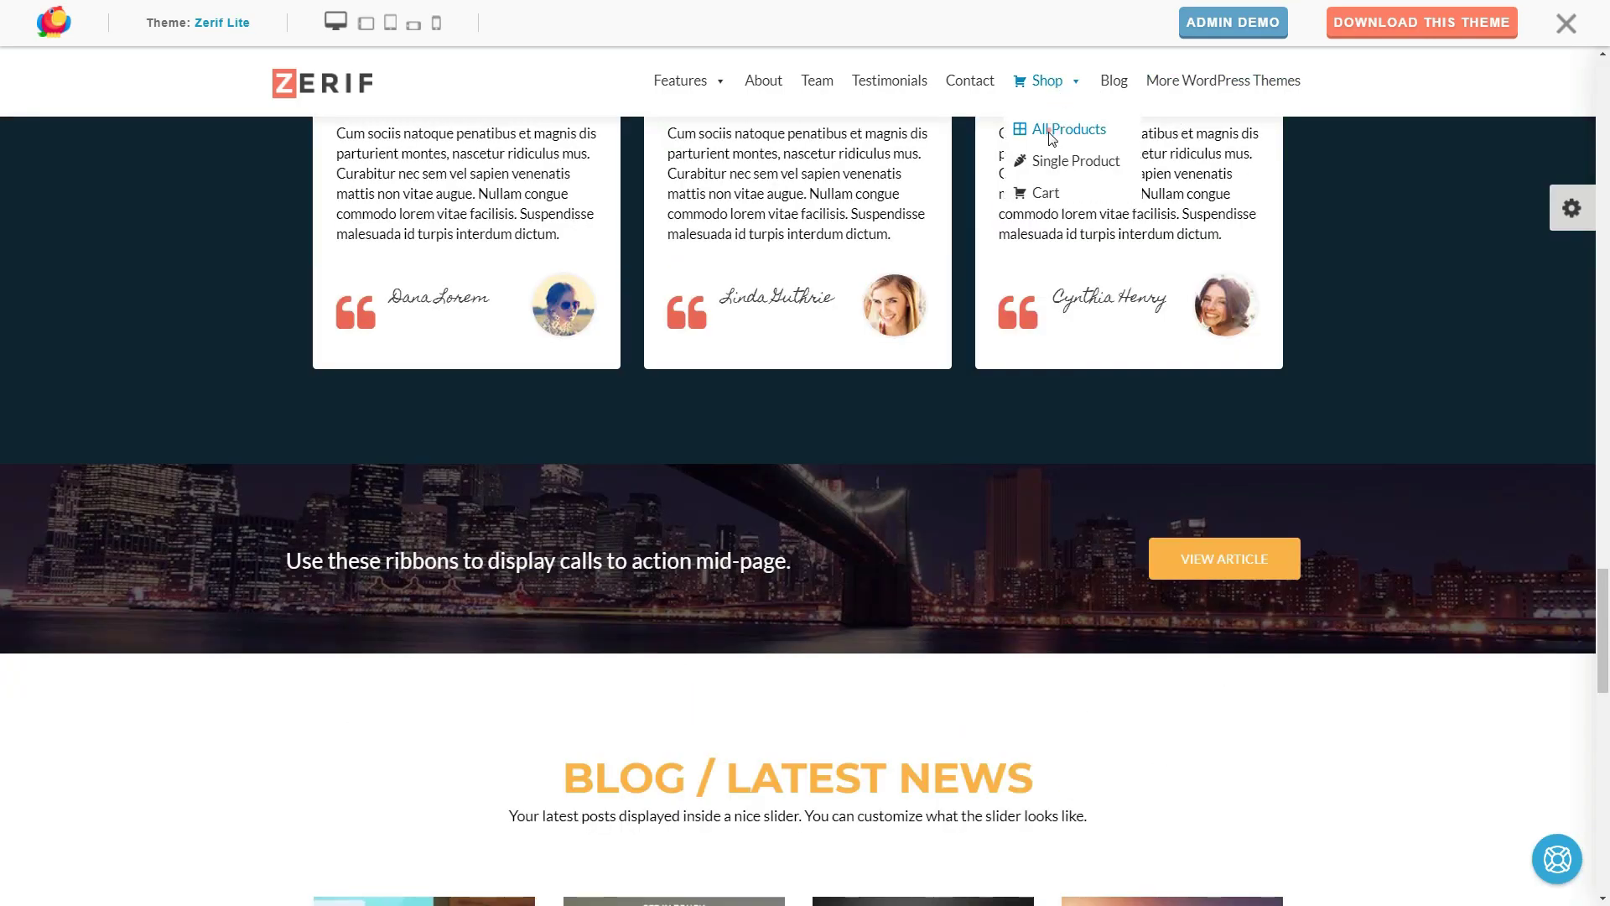
{"action": "left_click", "coordinate": [1050, 135]}
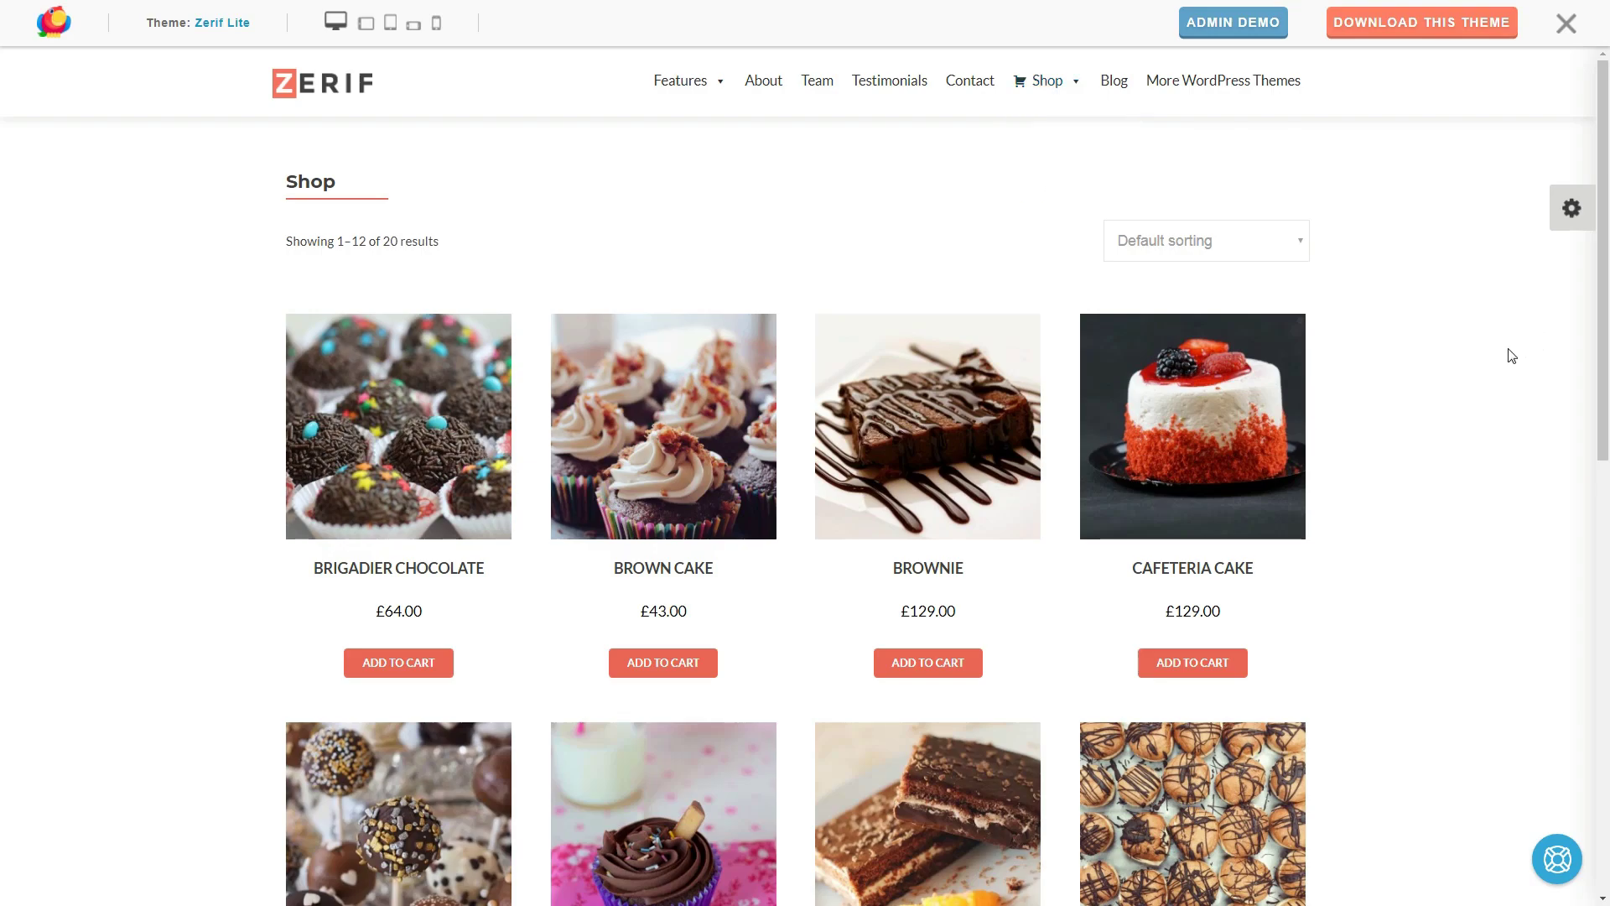
{"action": "left_click", "coordinate": [370, 89]}
Scroll through Your Team, Testimonials and Blog / Latest News, then reload the home page.
{"action": "scroll", "coordinate": [1280, 429], "scroll_direction": "down", "scroll_amount": 8}
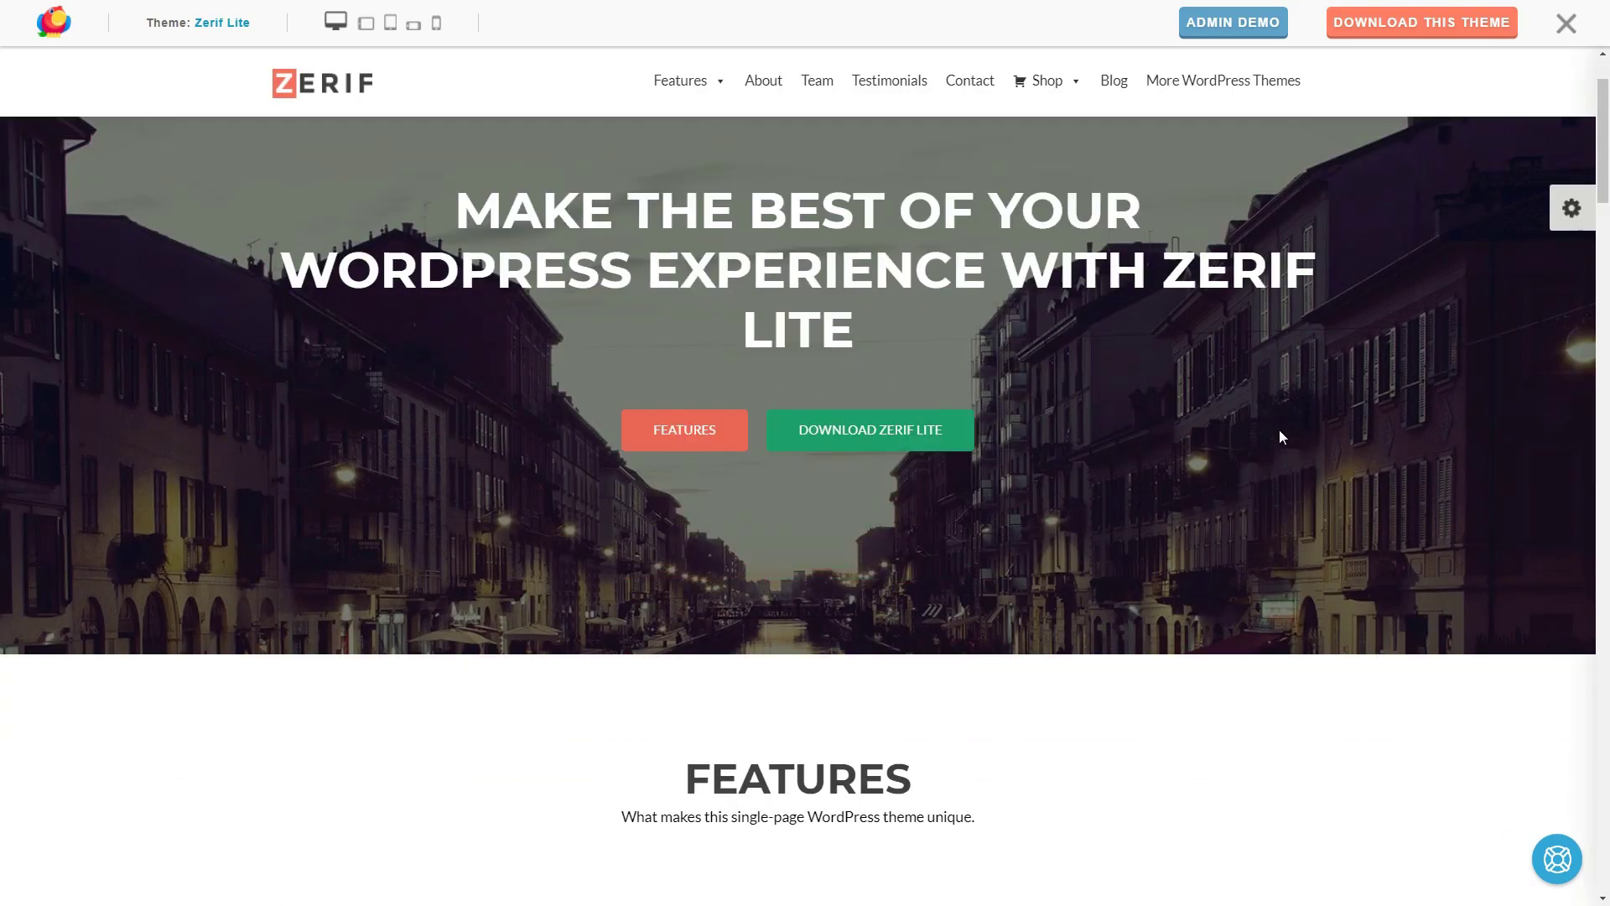
{"action": "scroll", "coordinate": [1280, 430], "scroll_direction": "up", "scroll_amount": 4}
{"action": "scroll", "coordinate": [1281, 431], "scroll_direction": "up", "scroll_amount": 5}
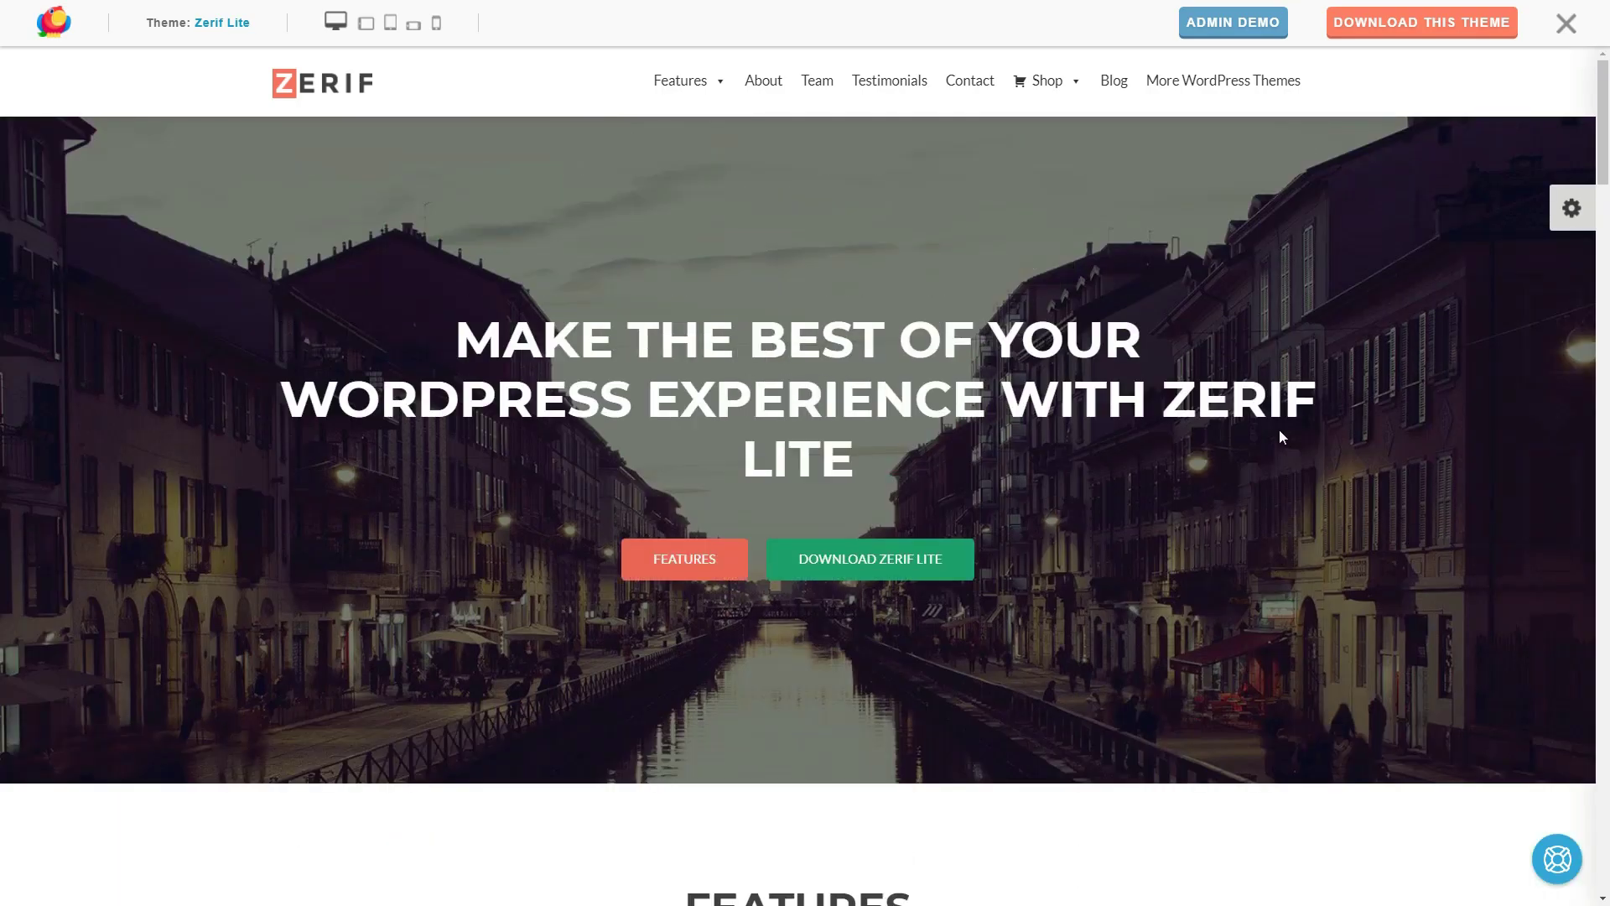
{"action": "scroll", "coordinate": [1258, 521], "scroll_direction": "down", "scroll_amount": 7}
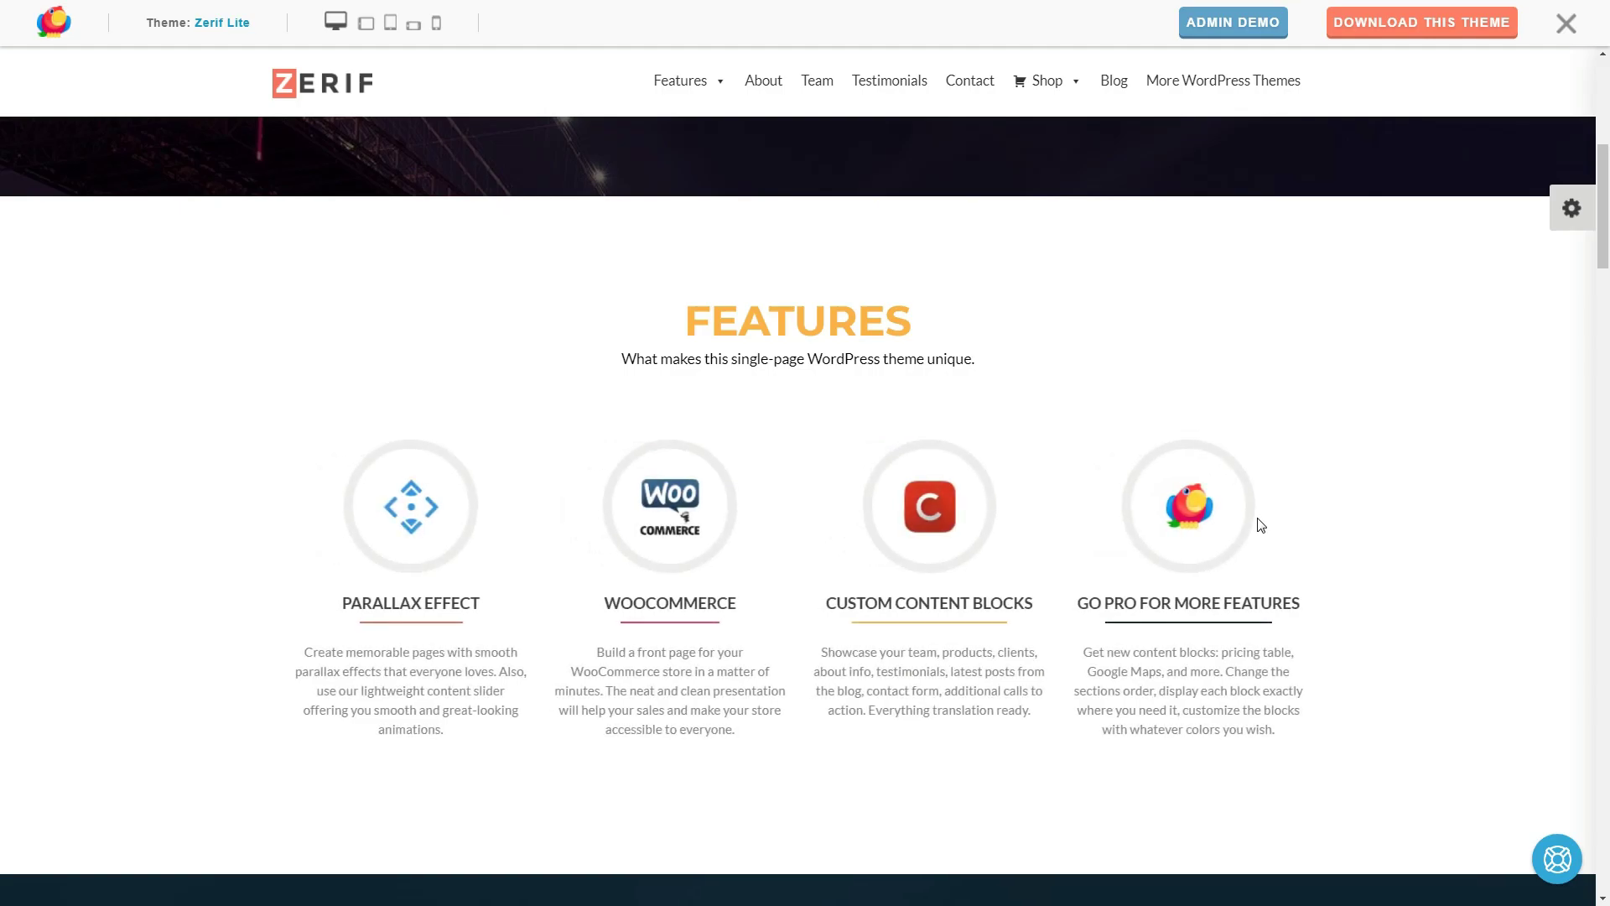
{"action": "scroll", "coordinate": [1260, 525], "scroll_direction": "down", "scroll_amount": 12}
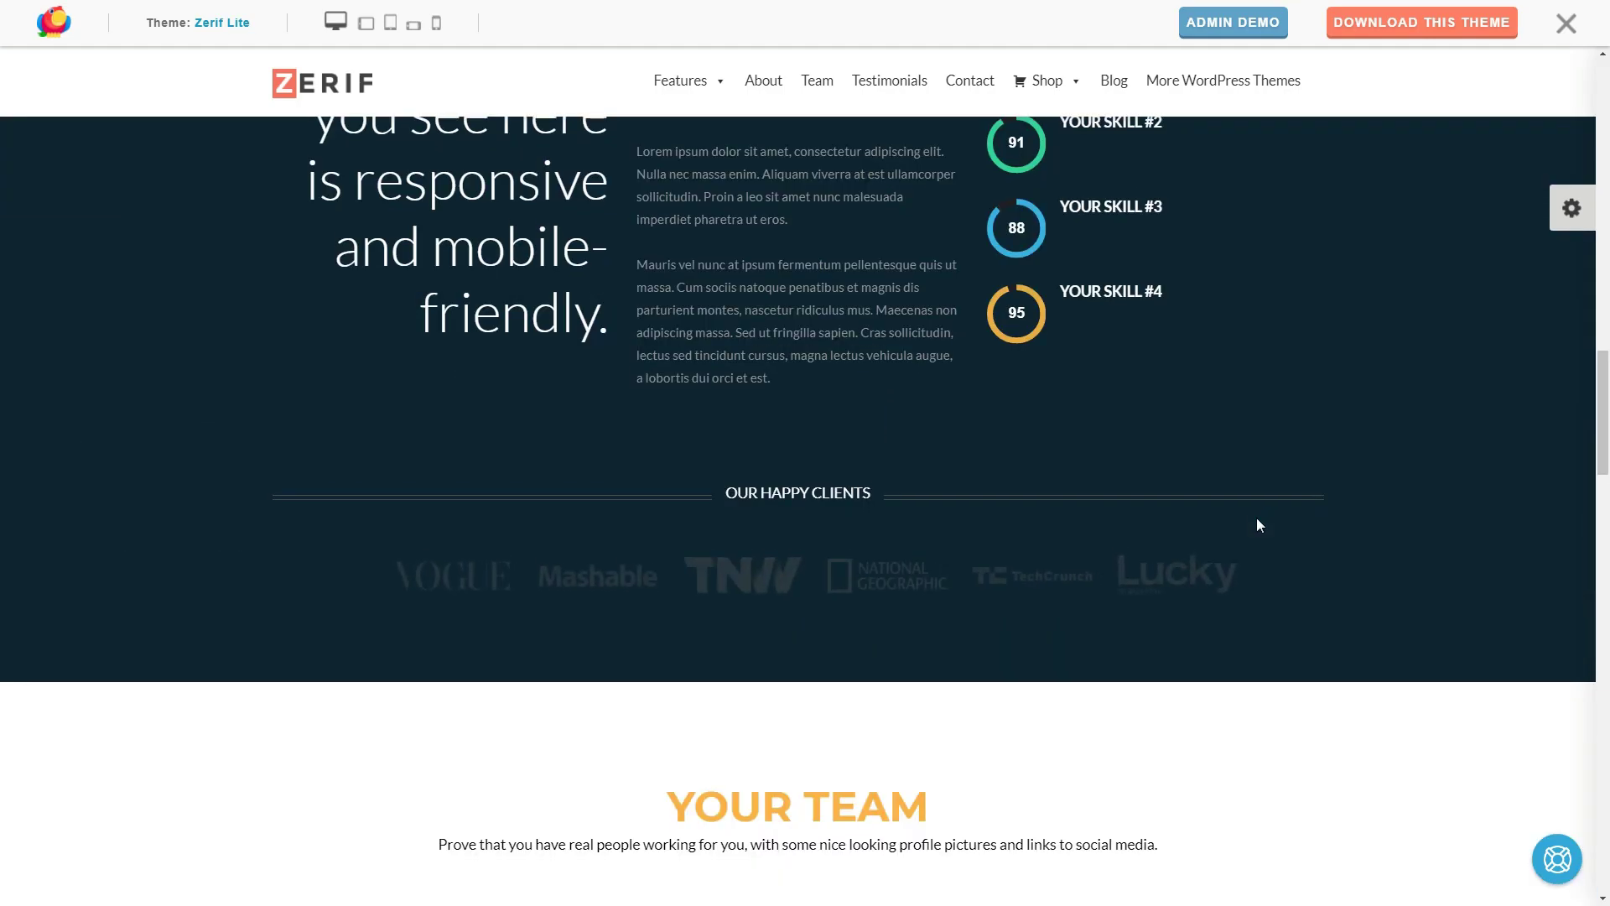
{"action": "scroll", "coordinate": [1257, 516], "scroll_direction": "down", "scroll_amount": 5}
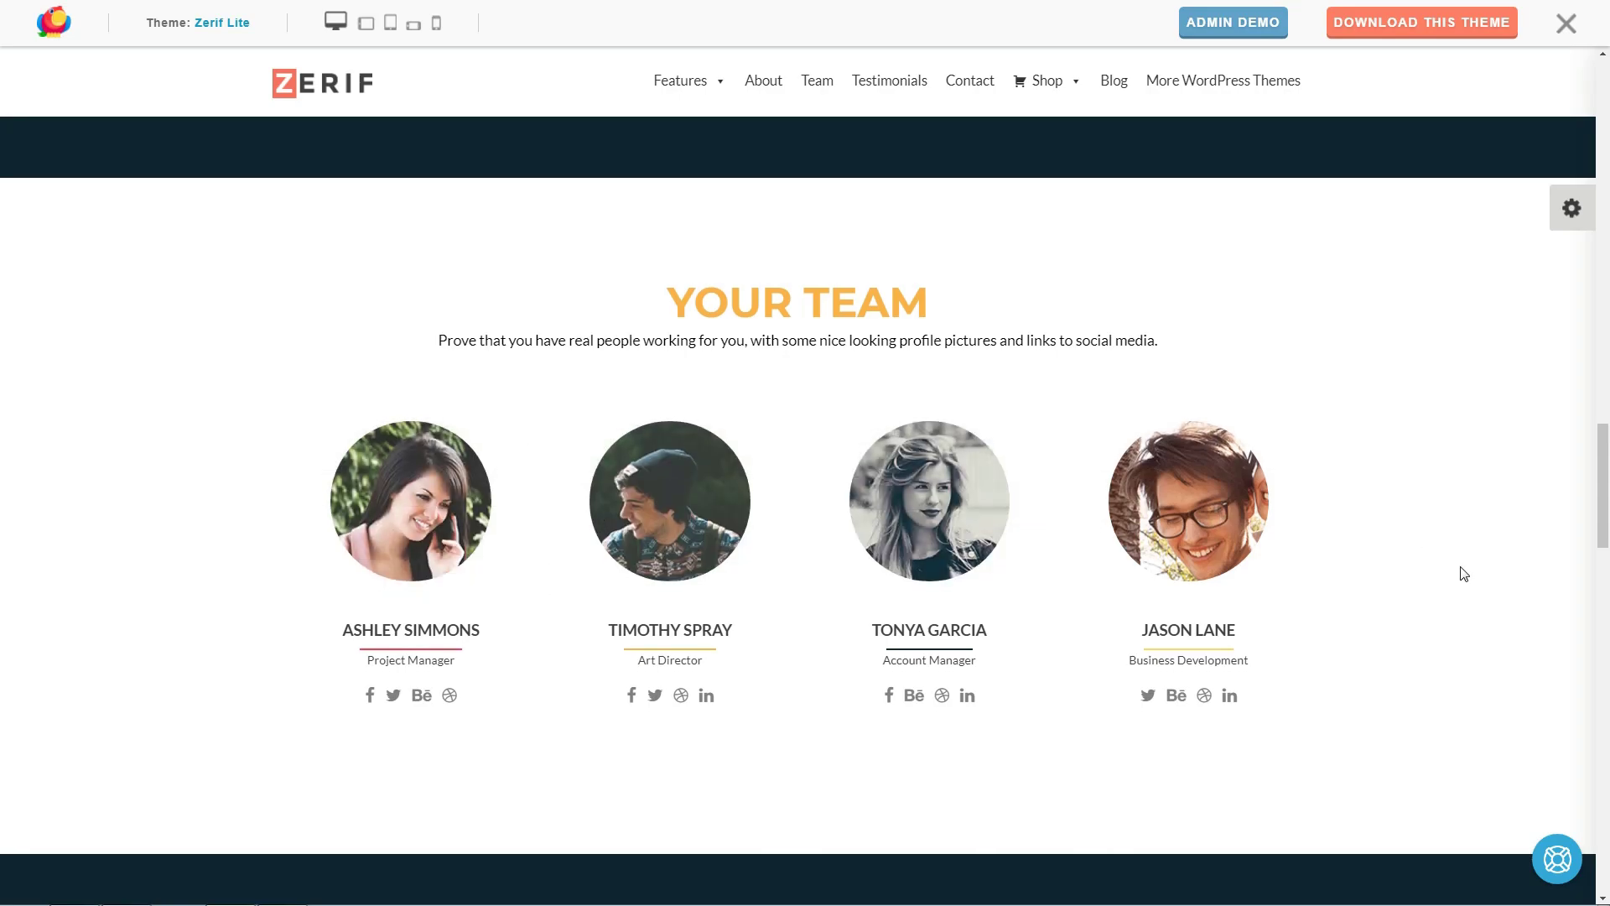
{"action": "scroll", "coordinate": [1464, 574], "scroll_direction": "down", "scroll_amount": 10}
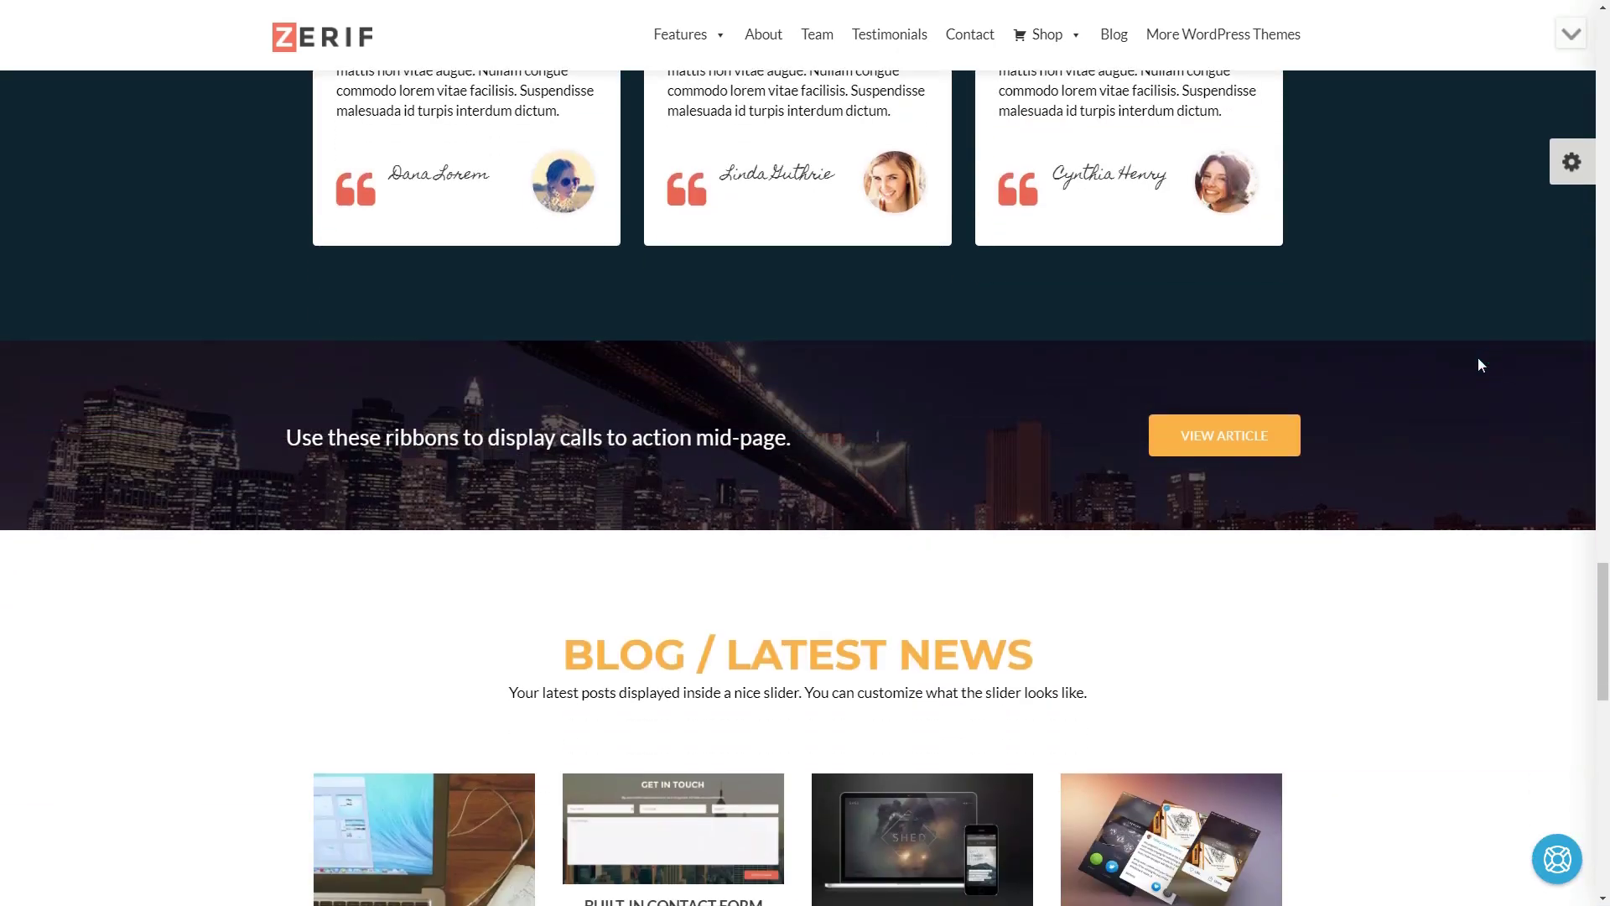
{"action": "scroll", "coordinate": [1446, 349], "scroll_direction": "up", "scroll_amount": 5}
{"action": "left_click", "coordinate": [312, 34]}
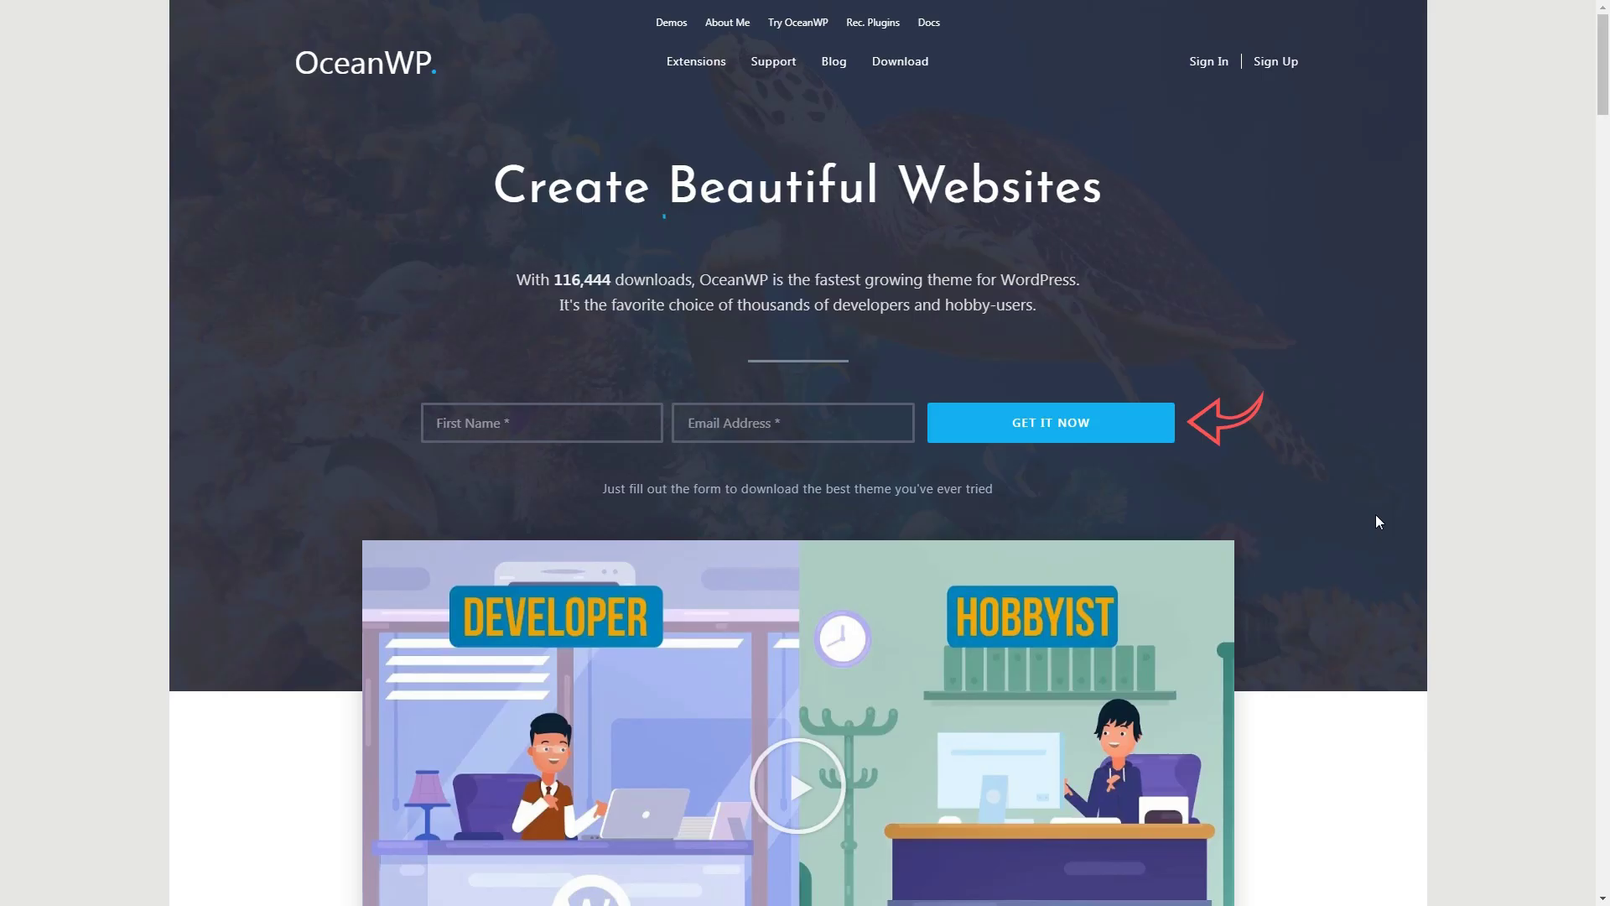
Scroll the OceanWP homepage to Explore the Demos and open the Chocolate demo.
{"action": "scroll", "coordinate": [1376, 515], "scroll_direction": "down", "scroll_amount": 6}
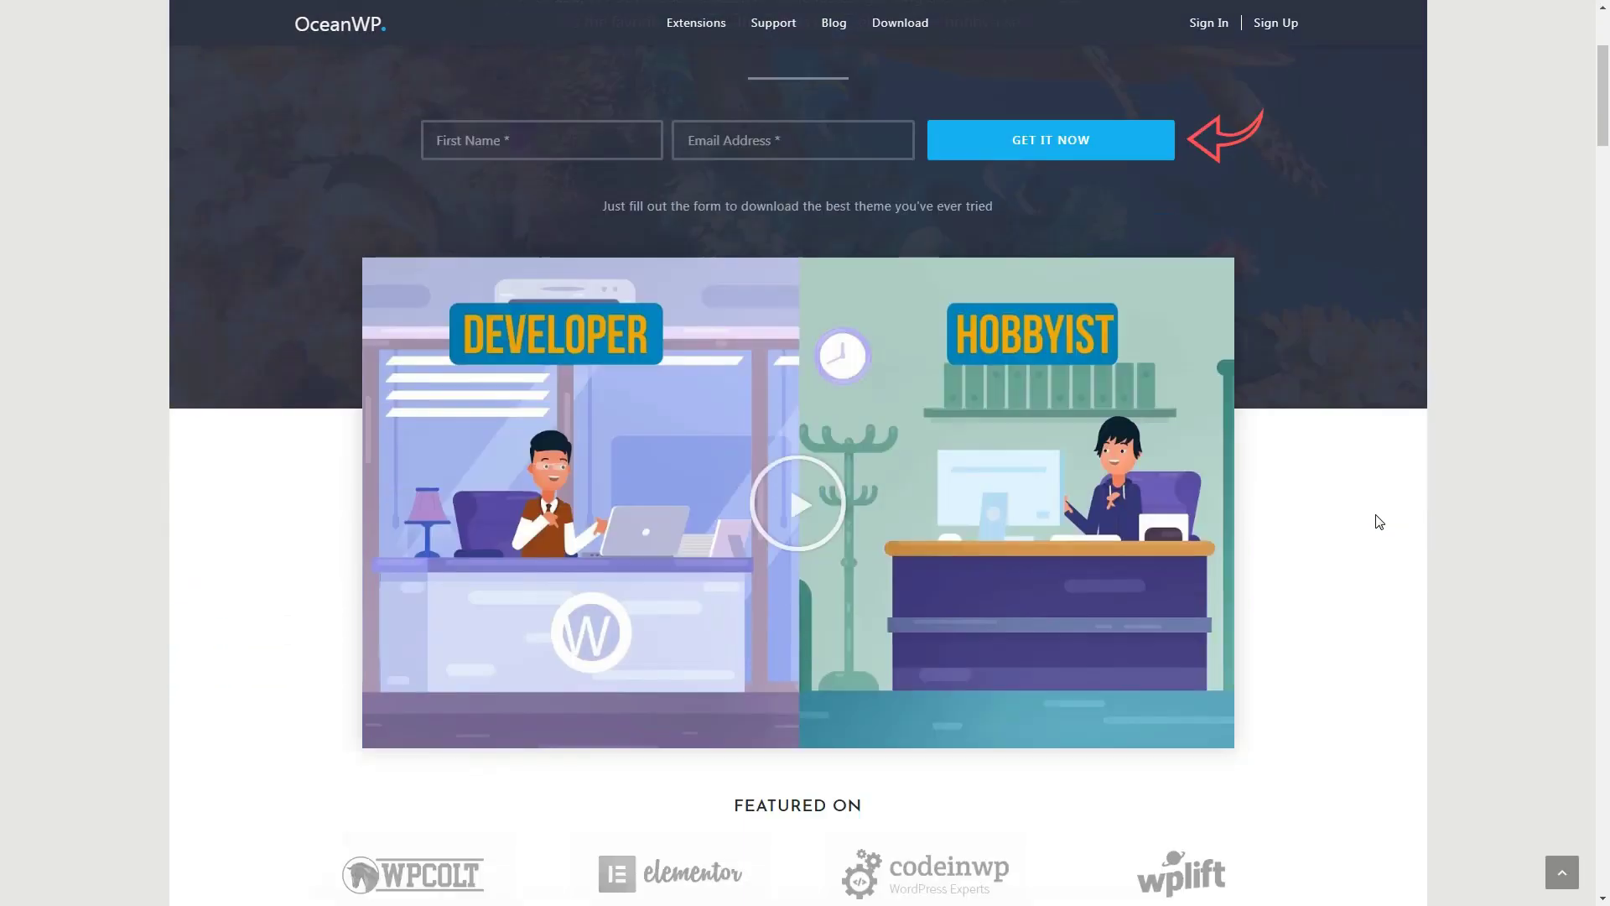
{"action": "scroll", "coordinate": [1378, 522], "scroll_direction": "down", "scroll_amount": 6}
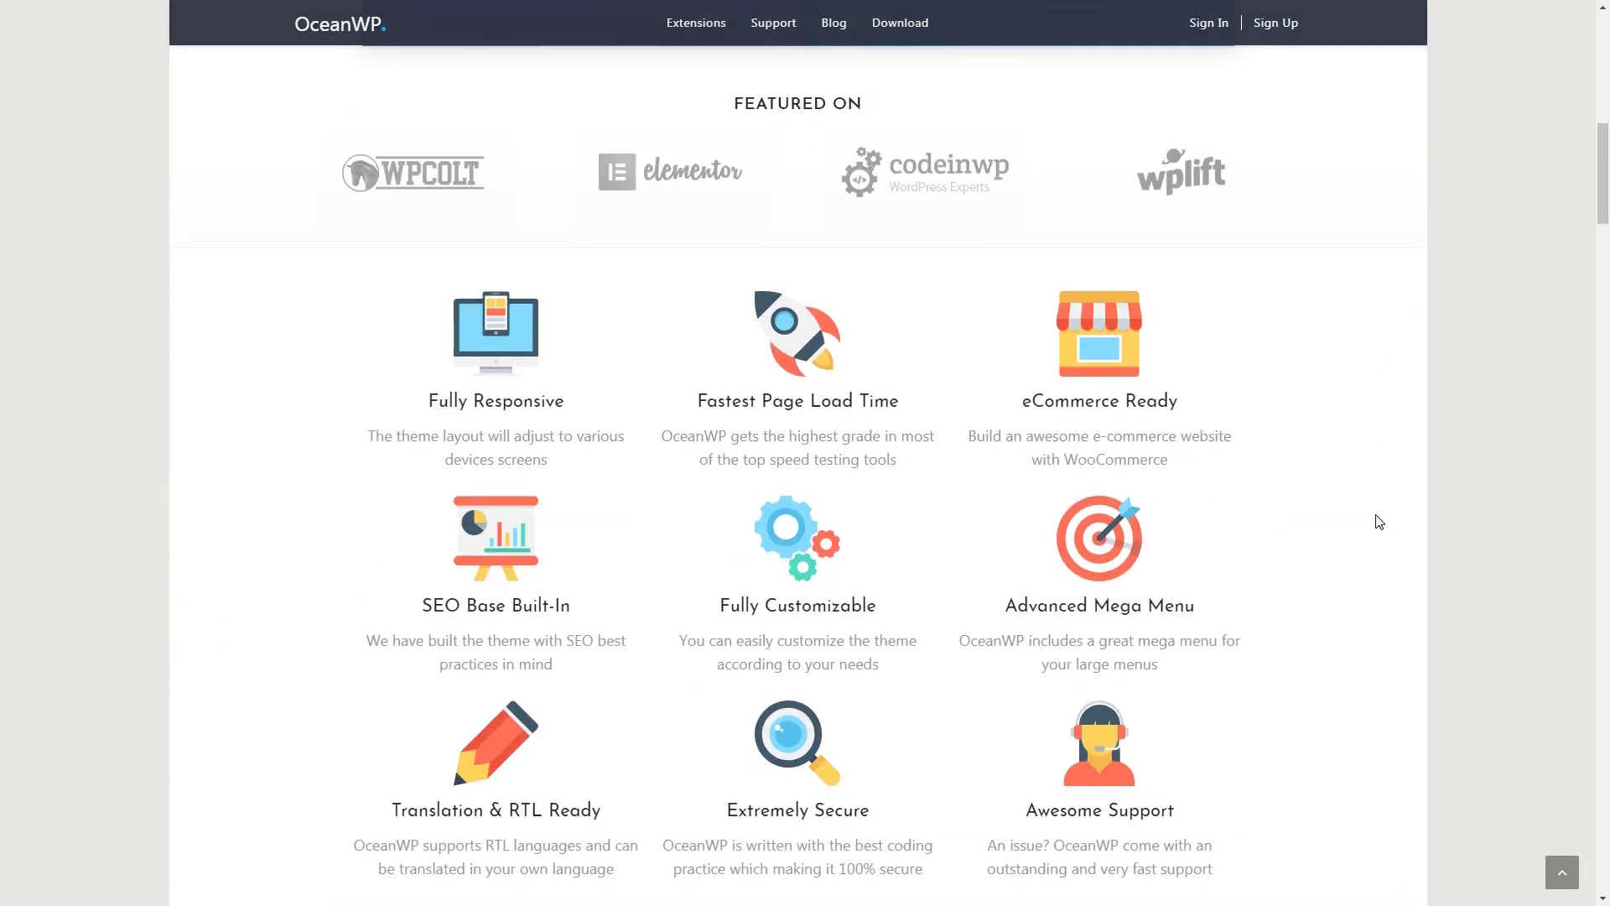
{"action": "scroll", "coordinate": [1380, 522], "scroll_direction": "down", "scroll_amount": 9}
{"action": "scroll", "coordinate": [1379, 522], "scroll_direction": "down", "scroll_amount": 1}
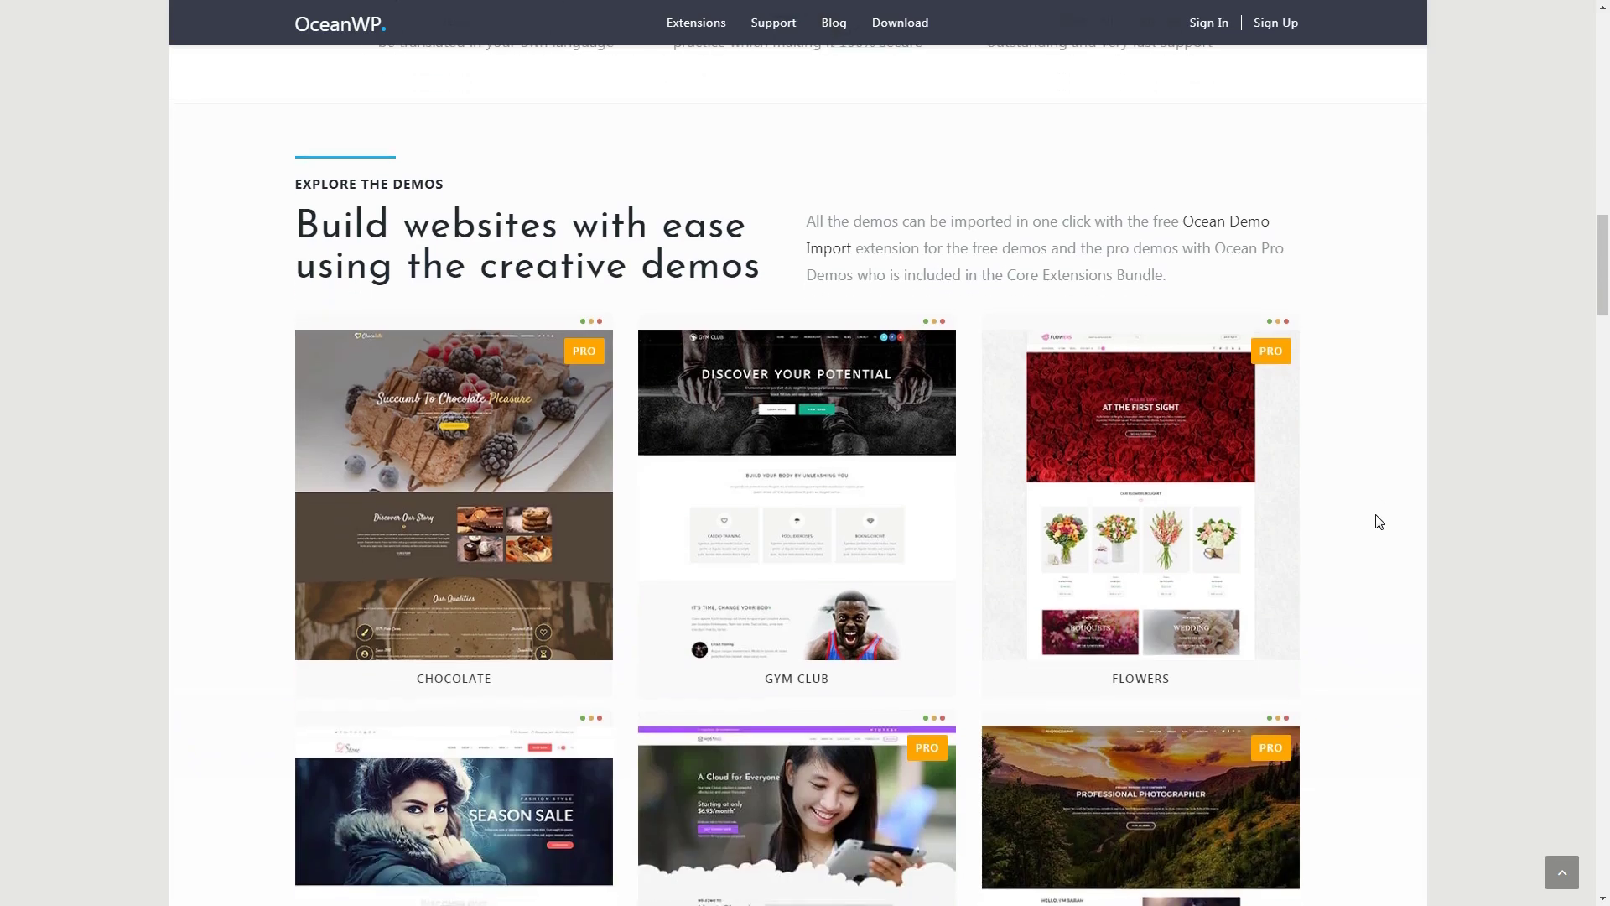
{"action": "scroll", "coordinate": [1378, 522], "scroll_direction": "down", "scroll_amount": 1}
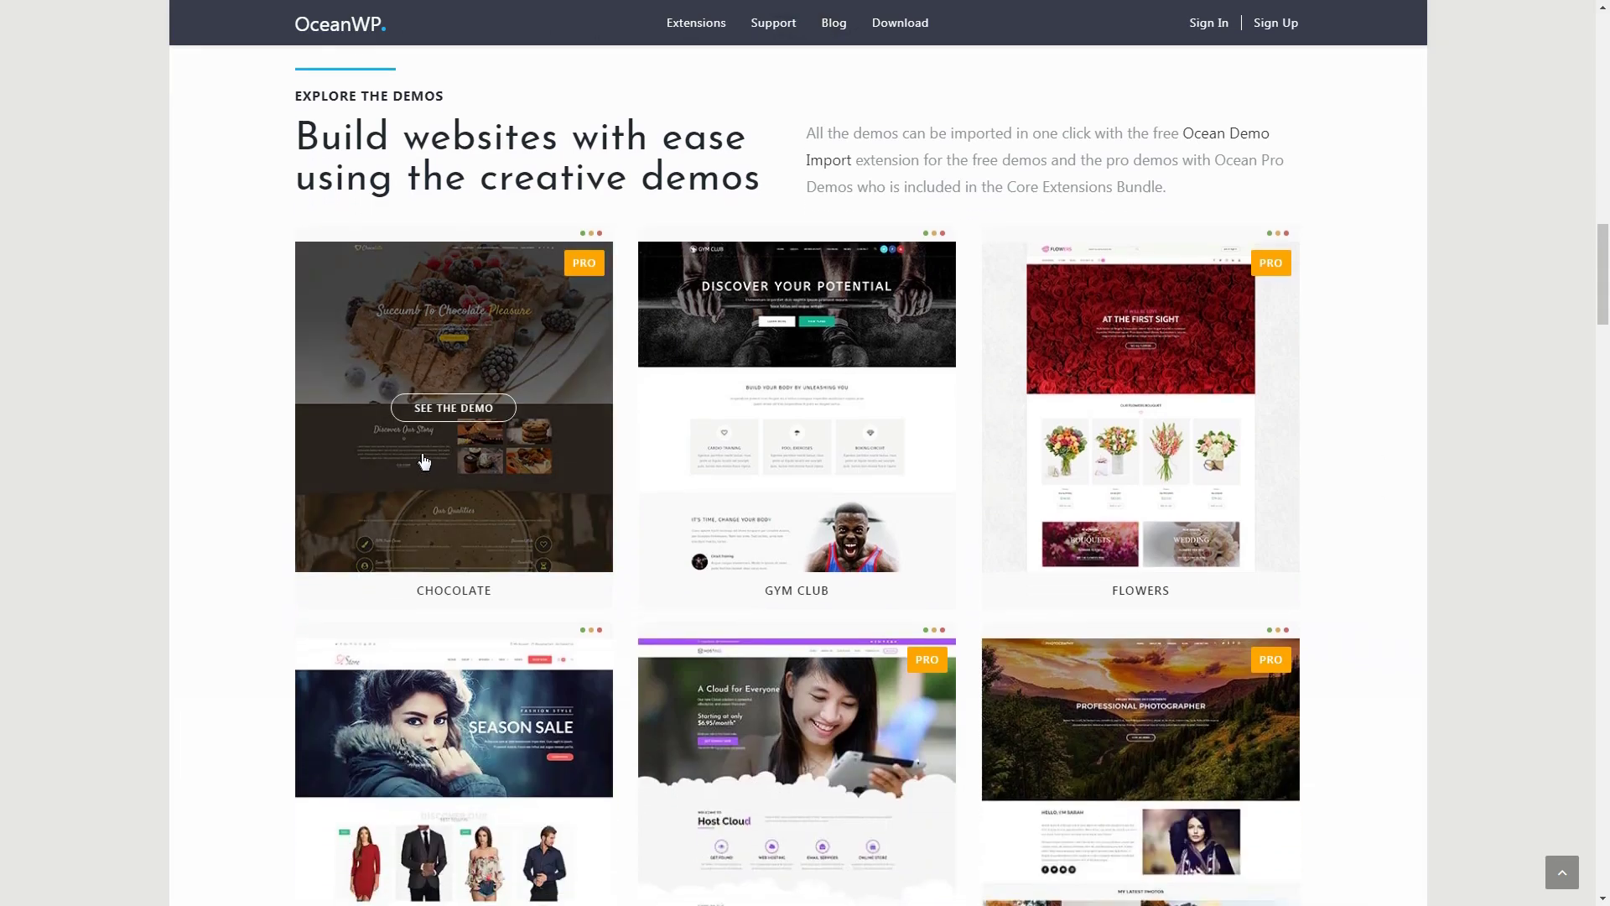
{"action": "left_click", "coordinate": [443, 413]}
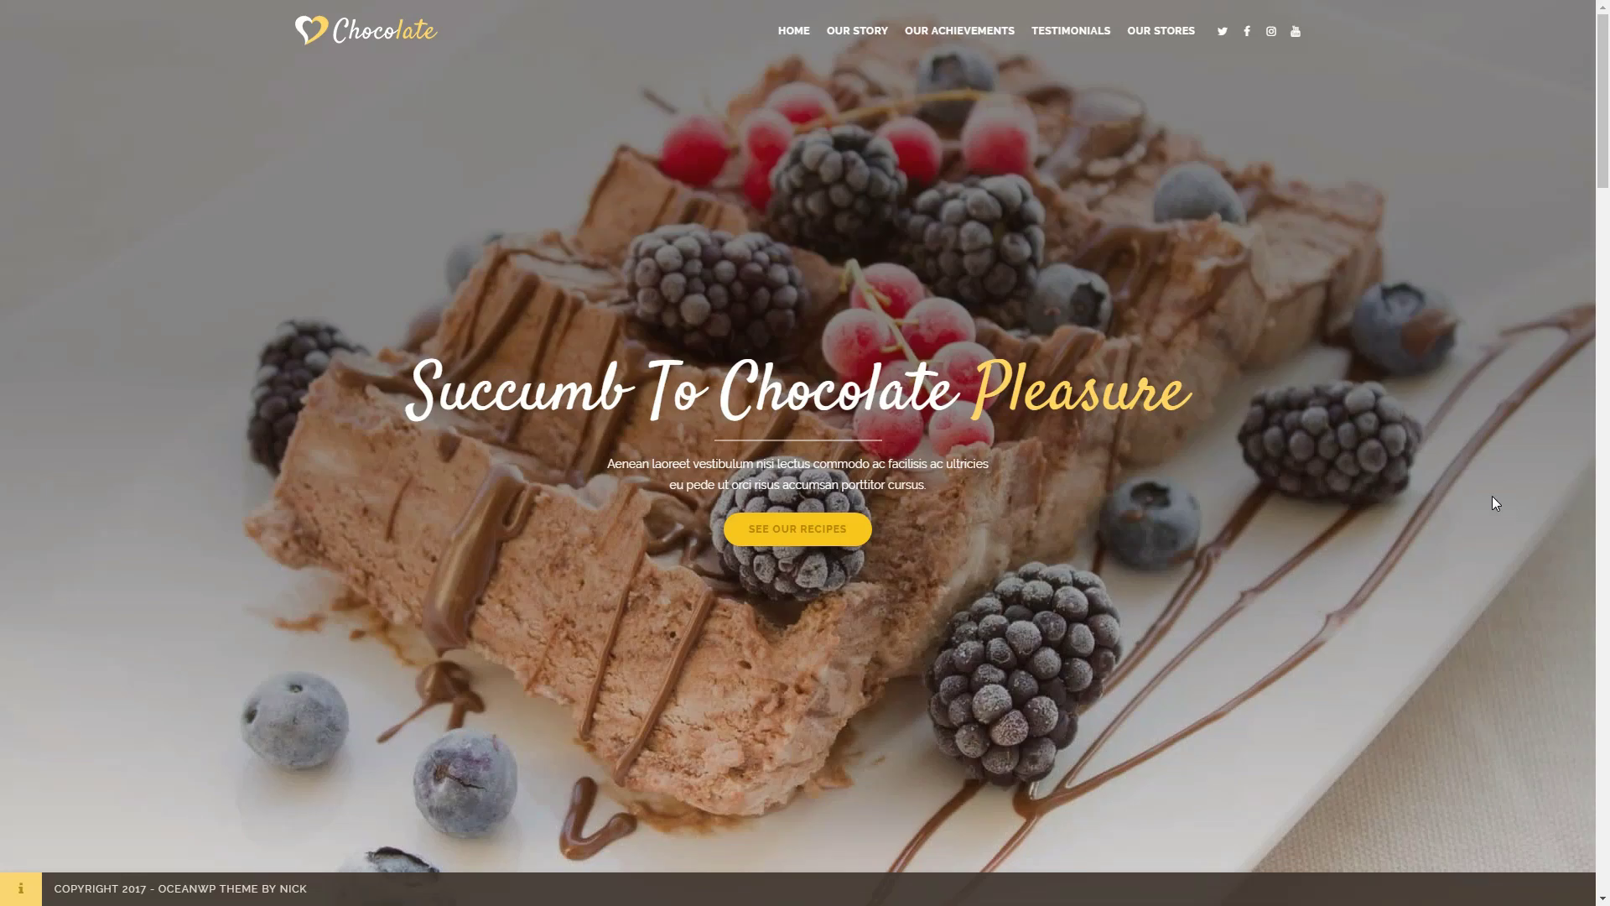
Scroll the Chocolate demo through Discover Our Story, Our Qualities, Novelties, Achievements and Our Stores, then back up.
{"action": "scroll", "coordinate": [1015, 639], "scroll_direction": "down", "scroll_amount": 8}
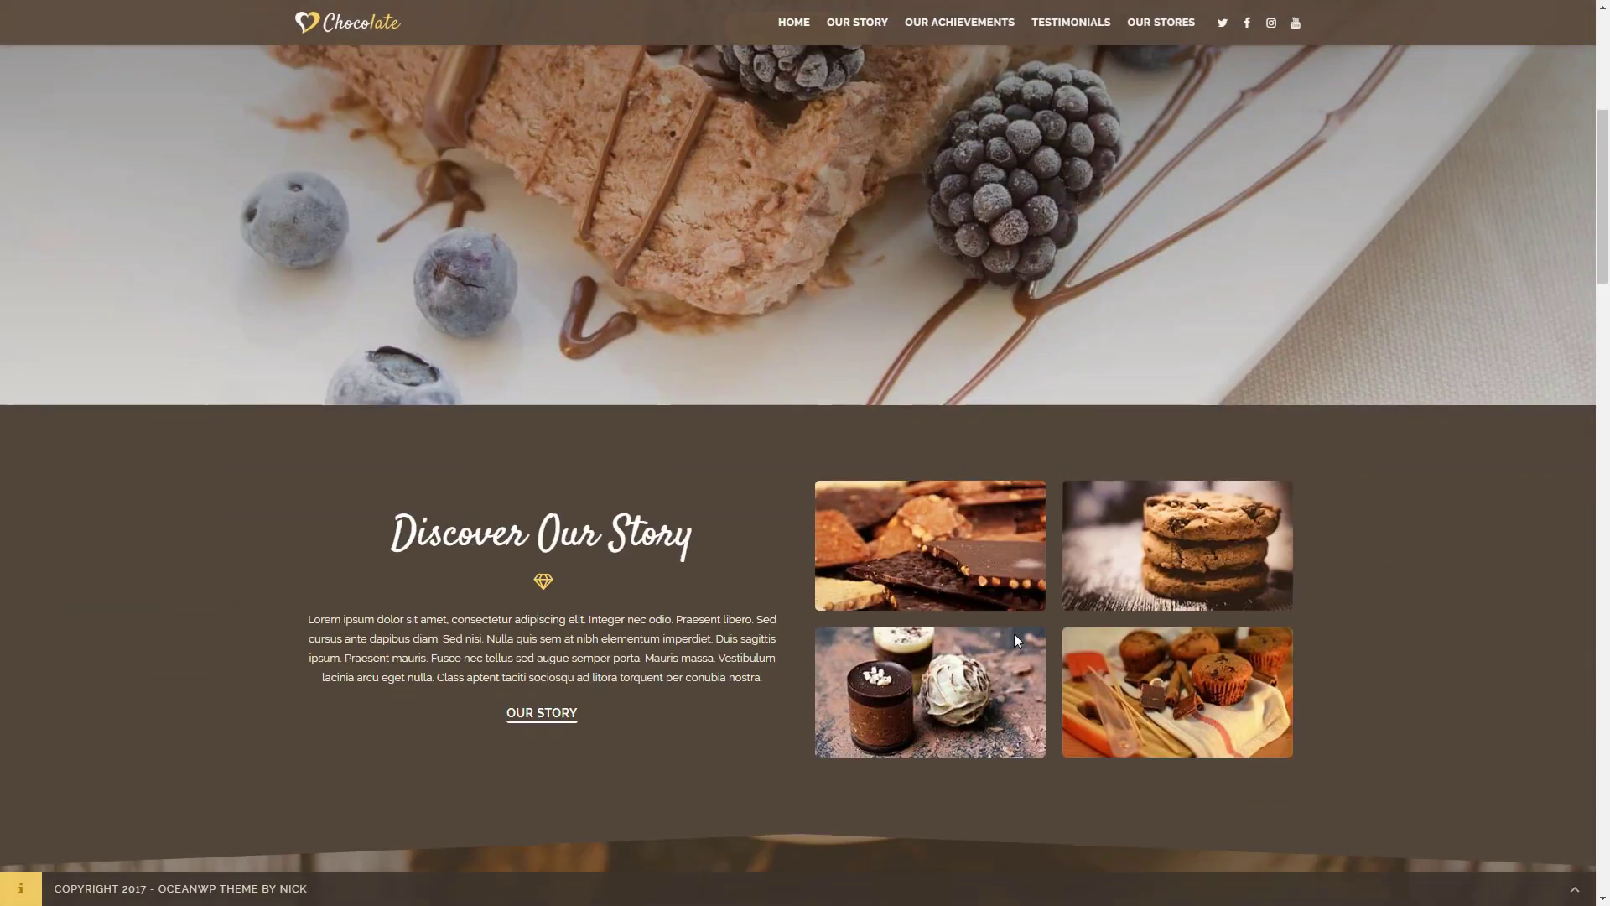
{"action": "scroll", "coordinate": [1016, 641], "scroll_direction": "down", "scroll_amount": 4}
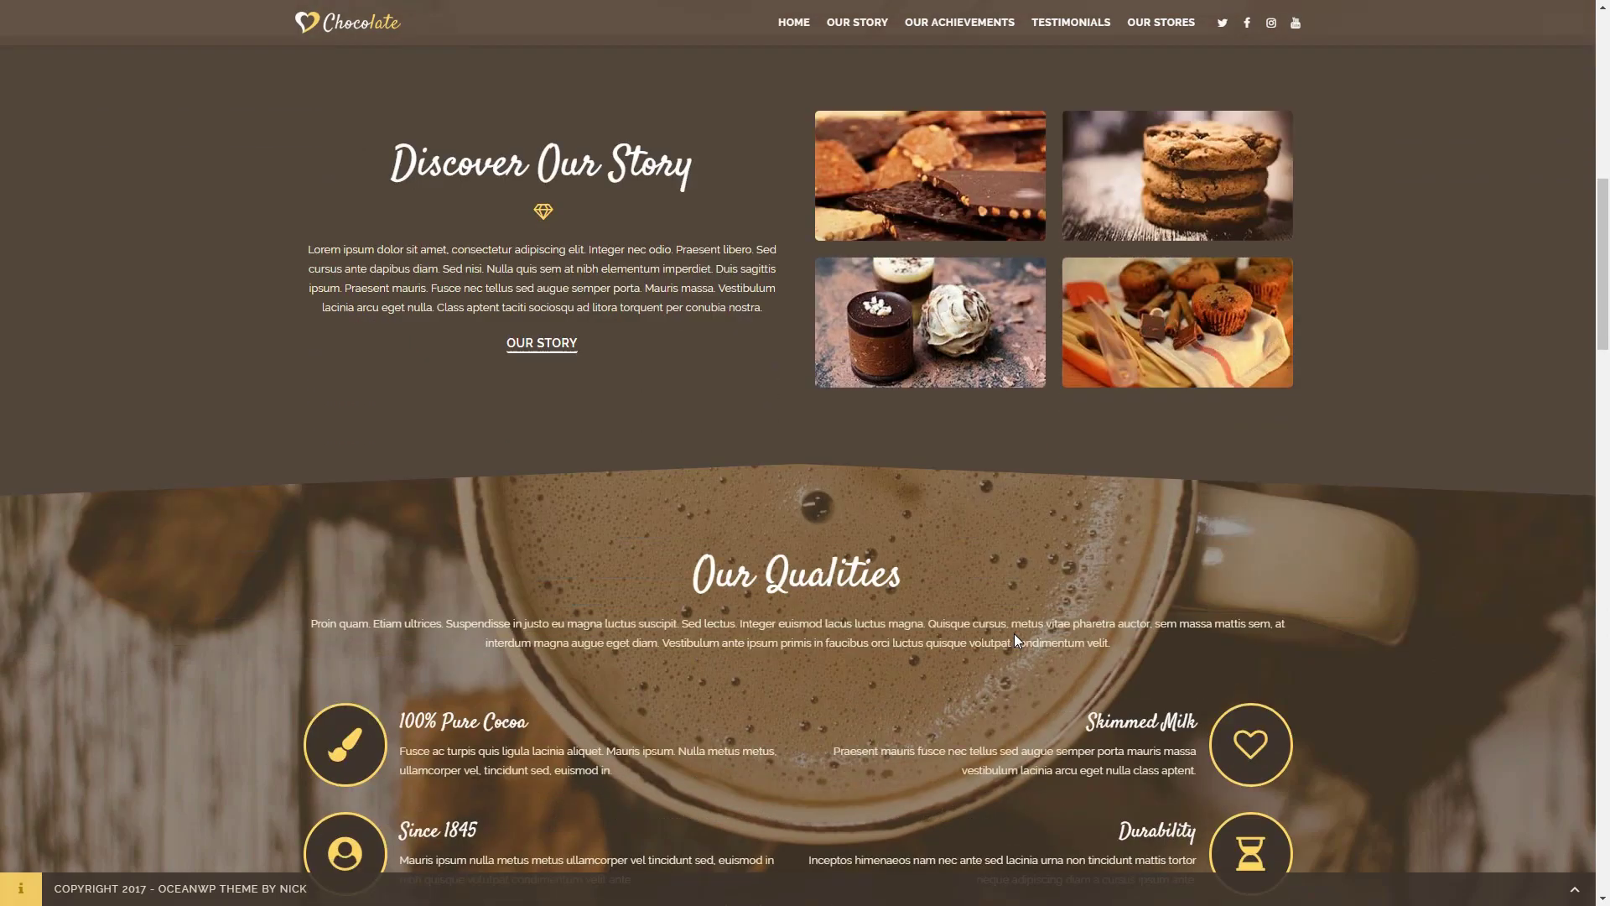
{"action": "scroll", "coordinate": [983, 445], "scroll_direction": "up", "scroll_amount": 3}
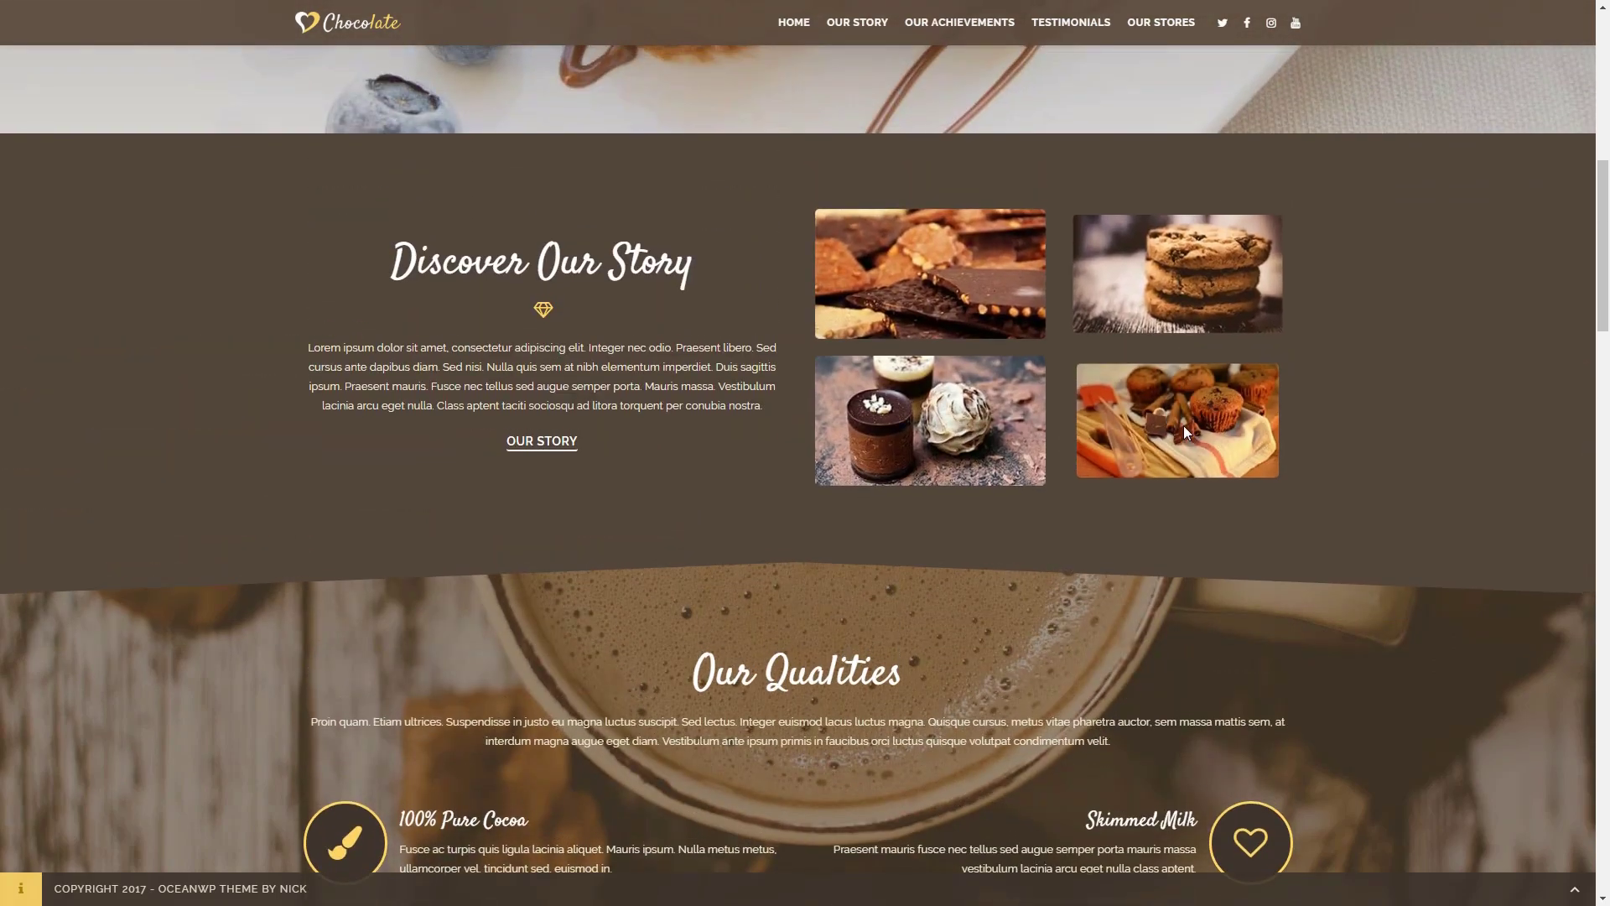
{"action": "scroll", "coordinate": [998, 625], "scroll_direction": "down", "scroll_amount": 1}
{"action": "scroll", "coordinate": [998, 625], "scroll_direction": "down", "scroll_amount": 6}
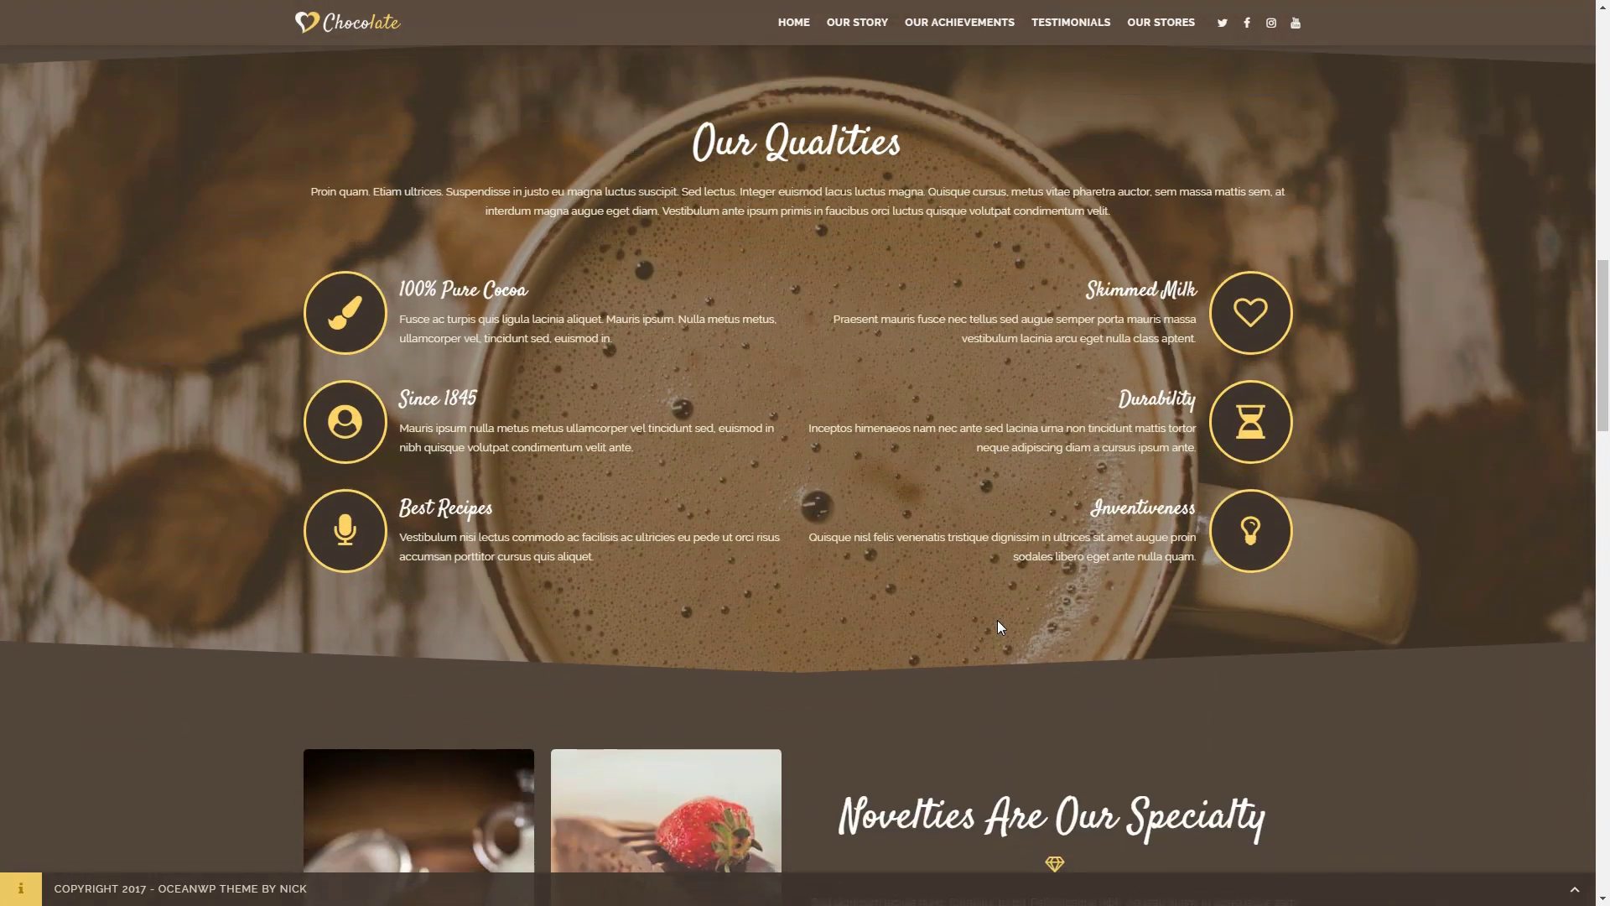
{"action": "scroll", "coordinate": [998, 625], "scroll_direction": "down", "scroll_amount": 3}
{"action": "scroll", "coordinate": [998, 625], "scroll_direction": "down", "scroll_amount": 2}
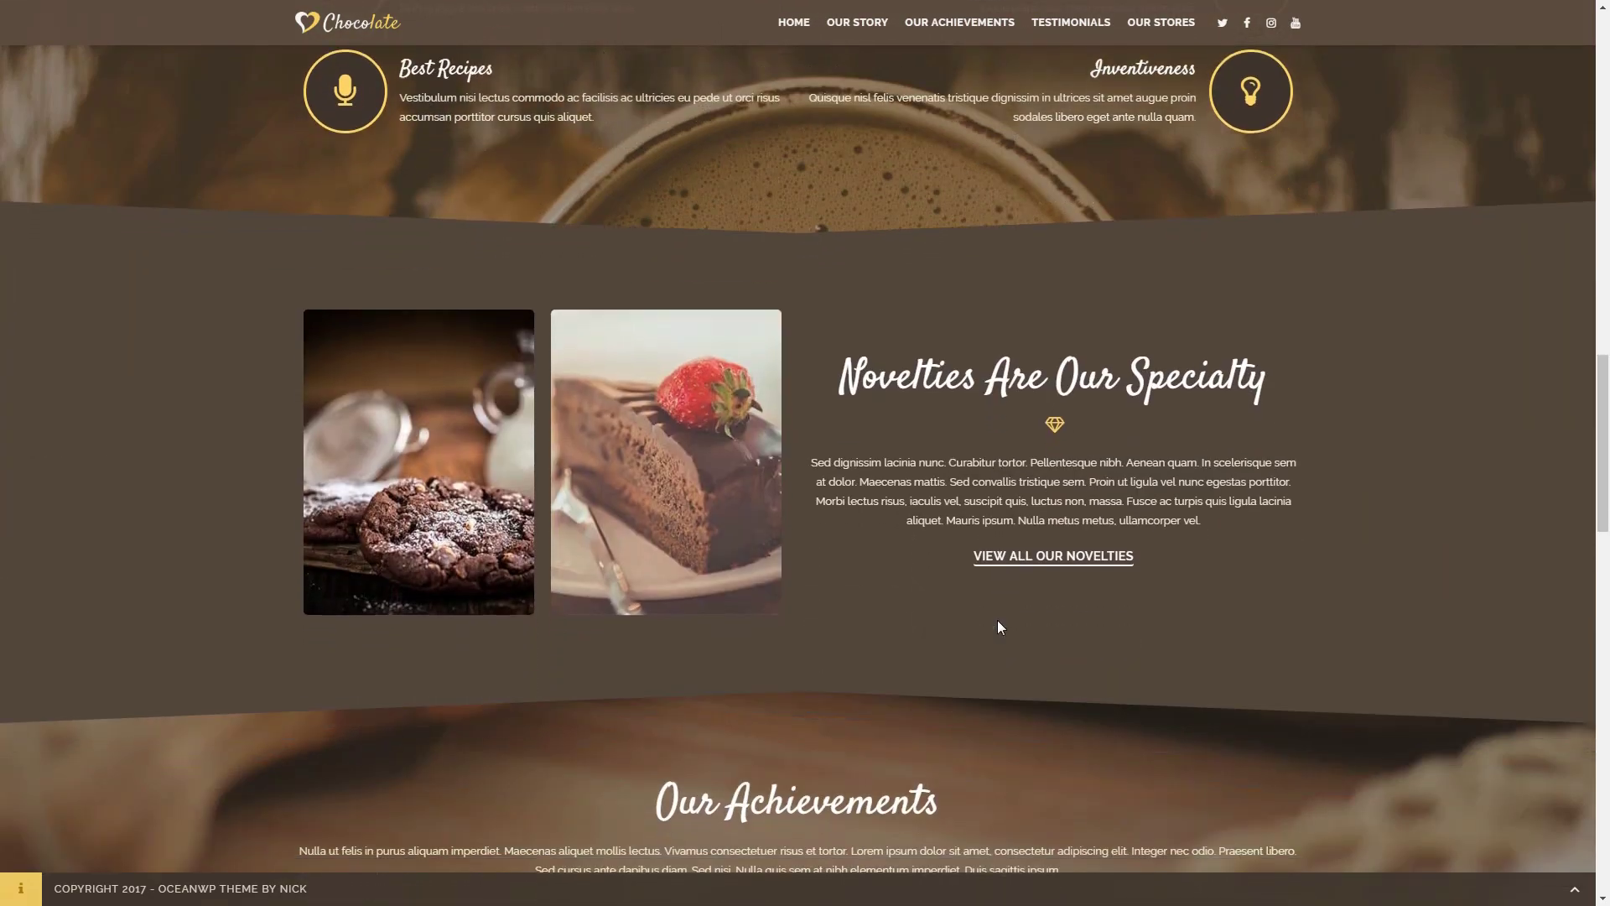
{"action": "scroll", "coordinate": [998, 625], "scroll_direction": "down", "scroll_amount": 8}
{"action": "scroll", "coordinate": [998, 626], "scroll_direction": "down", "scroll_amount": 10}
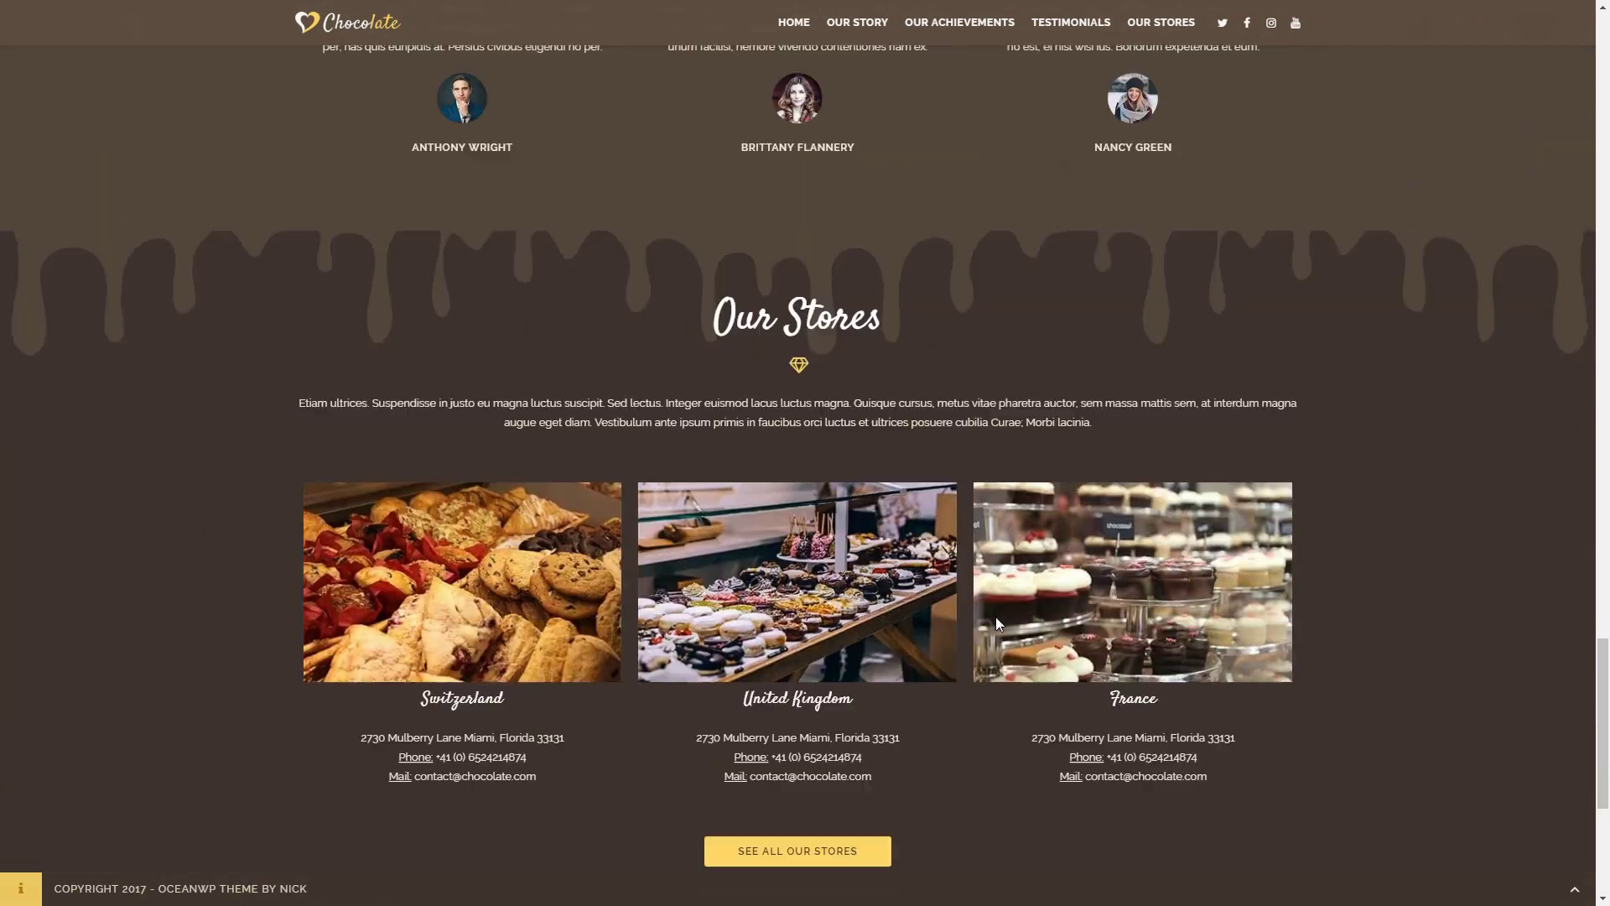
{"action": "scroll", "coordinate": [997, 621], "scroll_direction": "up", "scroll_amount": 16}
{"action": "scroll", "coordinate": [997, 623], "scroll_direction": "up", "scroll_amount": 10}
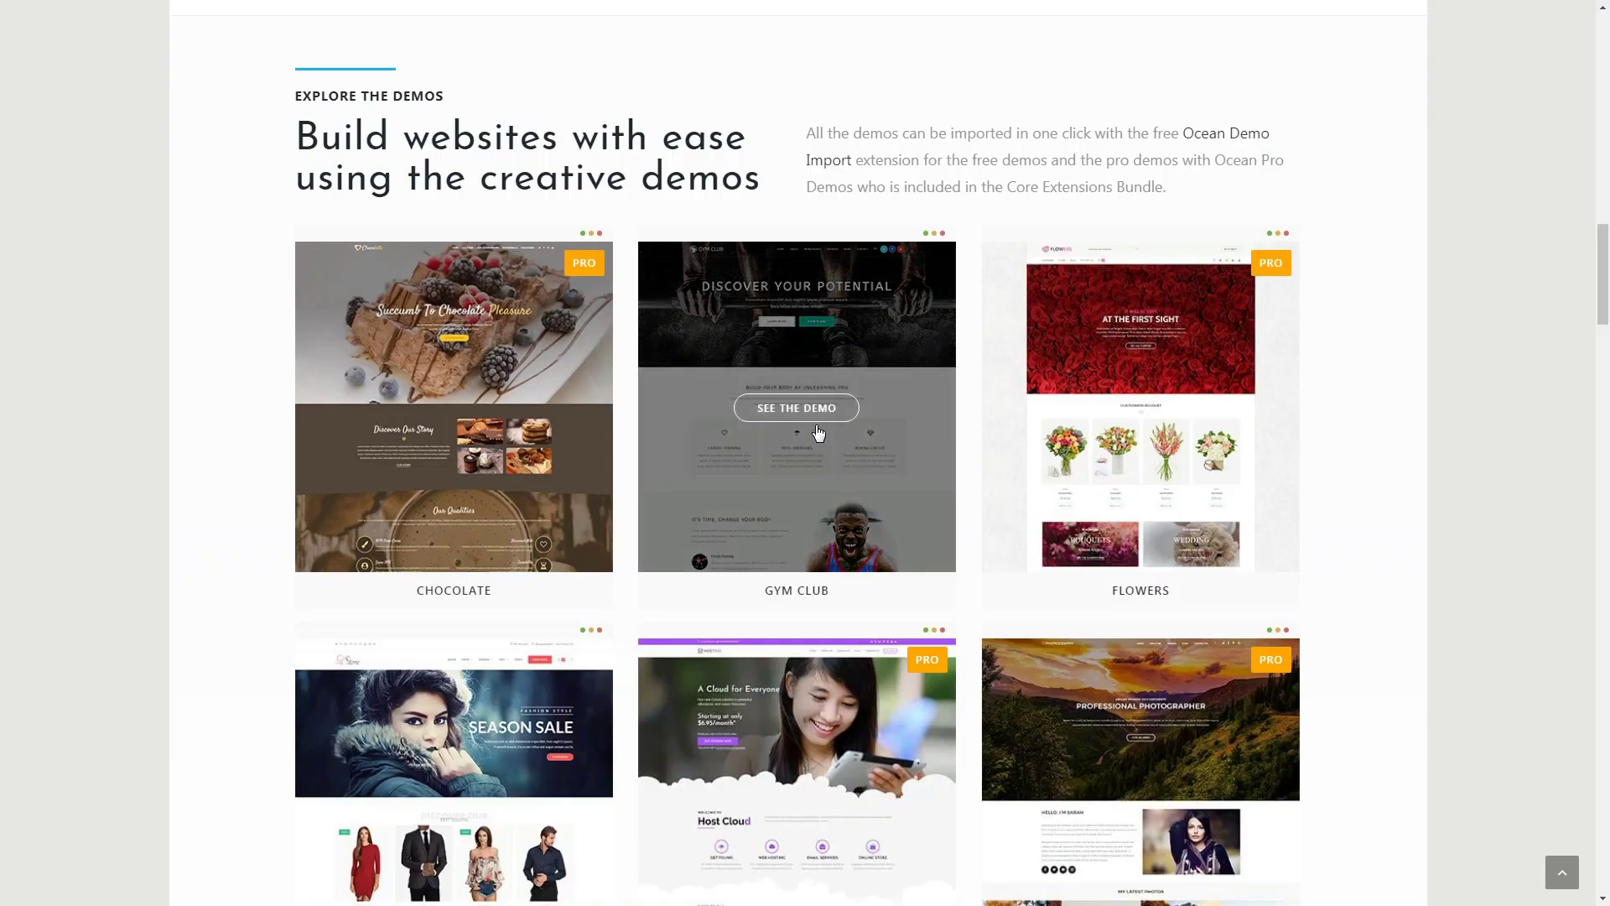
Preview the Gym Club, Flowers, Season Sale and Host Cloud thumbnails in the OceanWP demo gallery.
{"action": "mouse_move", "coordinate": [1083, 445]}
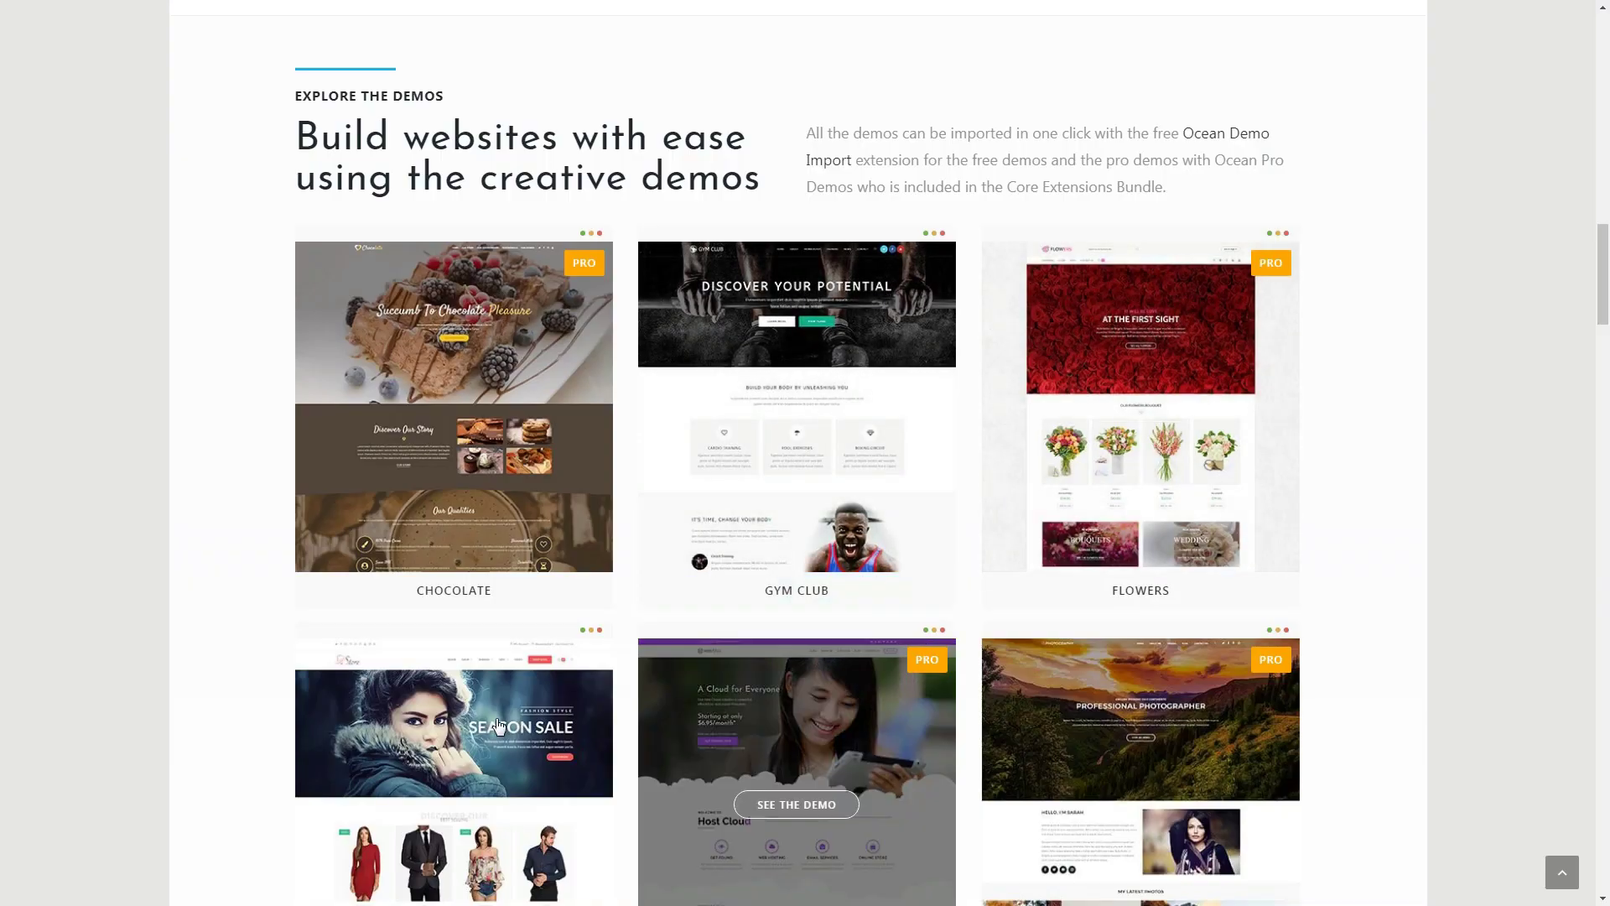
{"action": "mouse_move", "coordinate": [726, 403]}
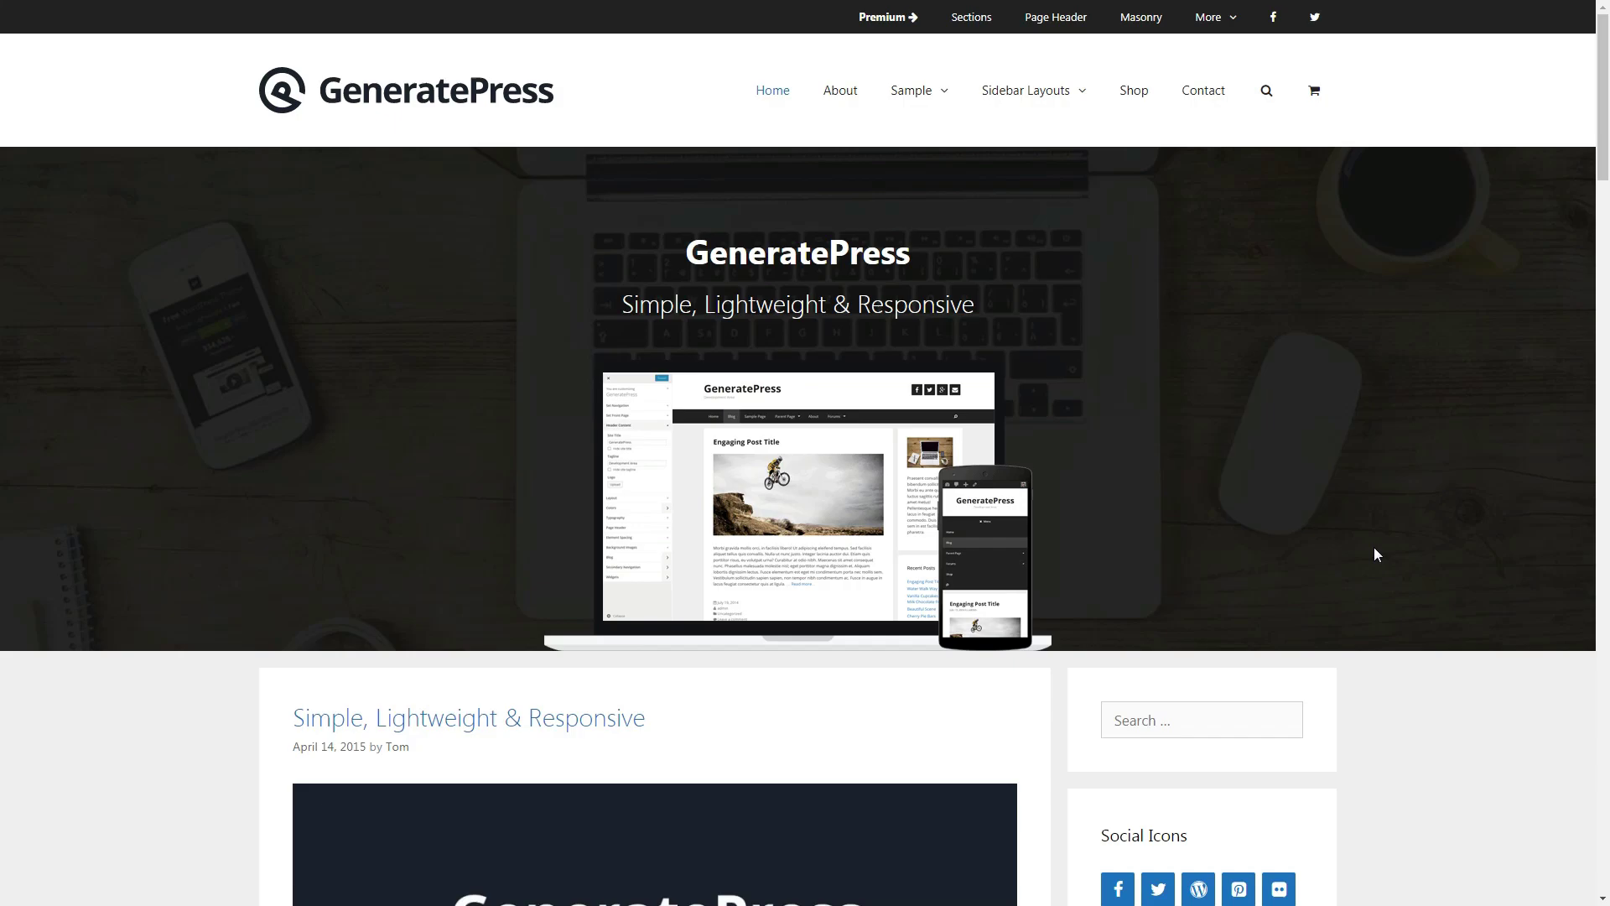
Scroll down through the GeneratePress home page's posts and back up again.
{"action": "scroll", "coordinate": [1374, 548], "scroll_direction": "down", "scroll_amount": 6}
{"action": "scroll", "coordinate": [1374, 549], "scroll_direction": "down", "scroll_amount": 7}
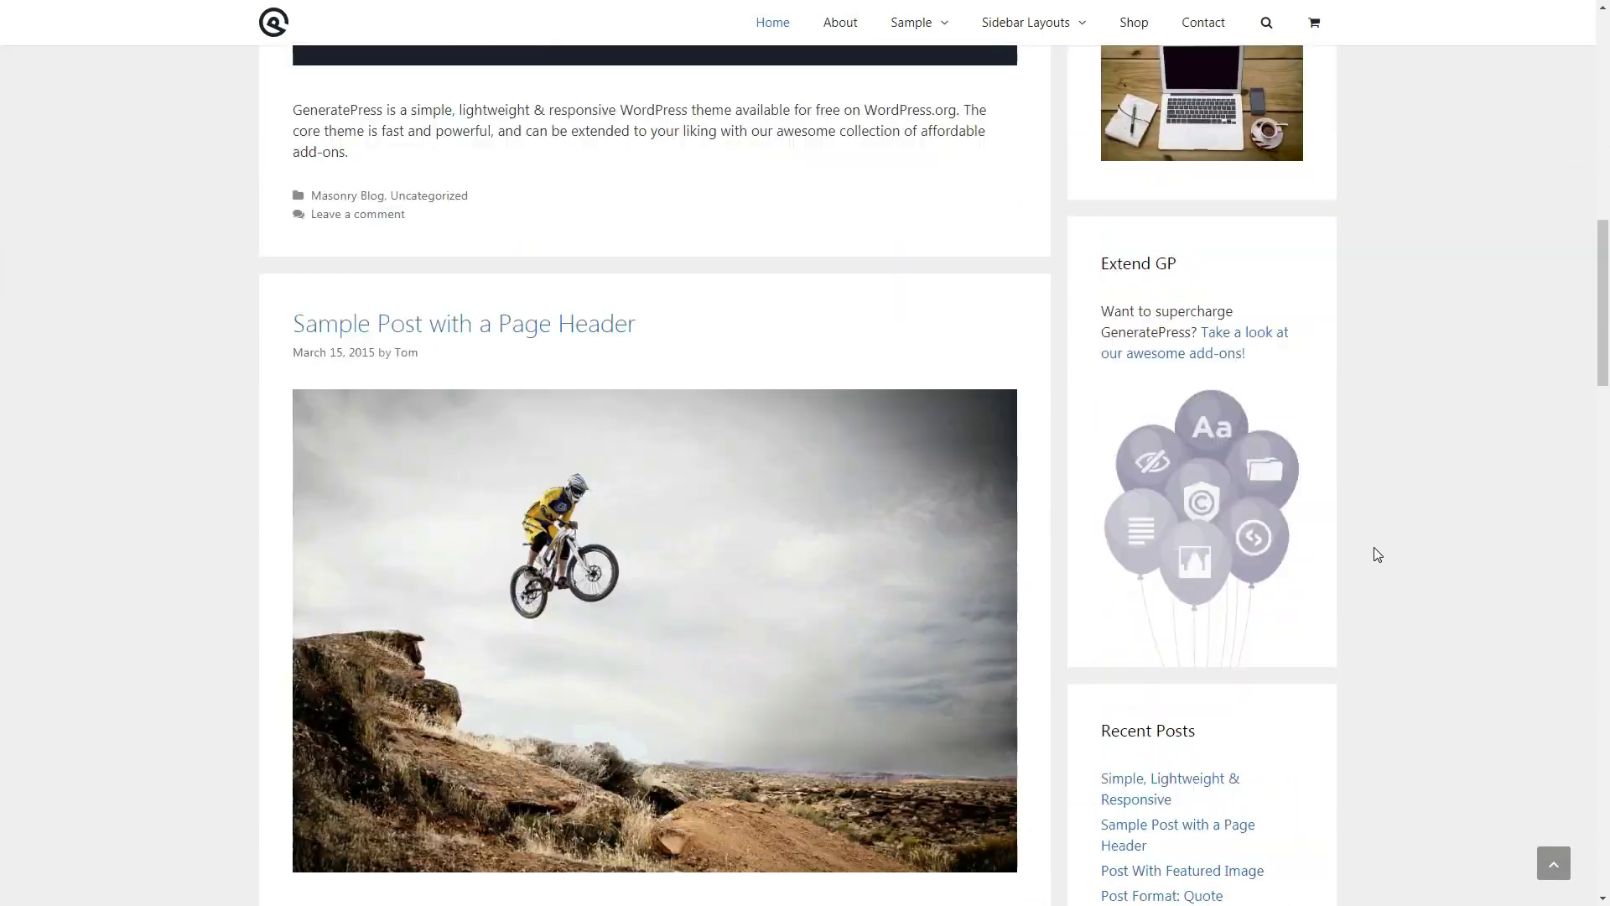
{"action": "scroll", "coordinate": [1374, 554], "scroll_direction": "down", "scroll_amount": 8}
{"action": "scroll", "coordinate": [1374, 552], "scroll_direction": "down", "scroll_amount": 7}
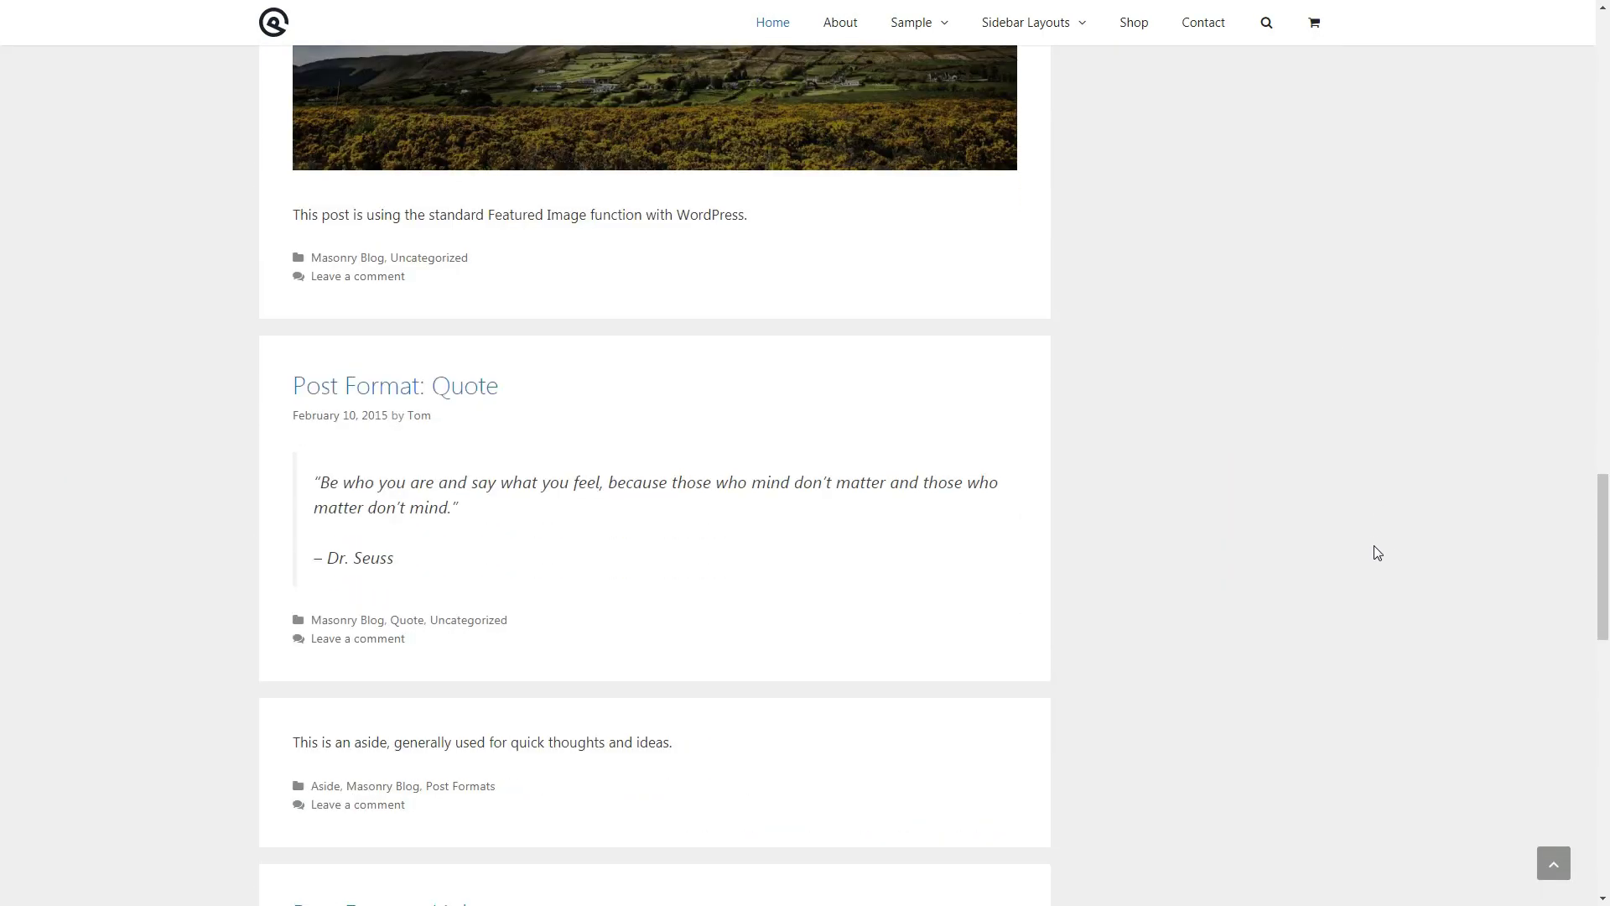
{"action": "scroll", "coordinate": [1376, 552], "scroll_direction": "up", "scroll_amount": 20}
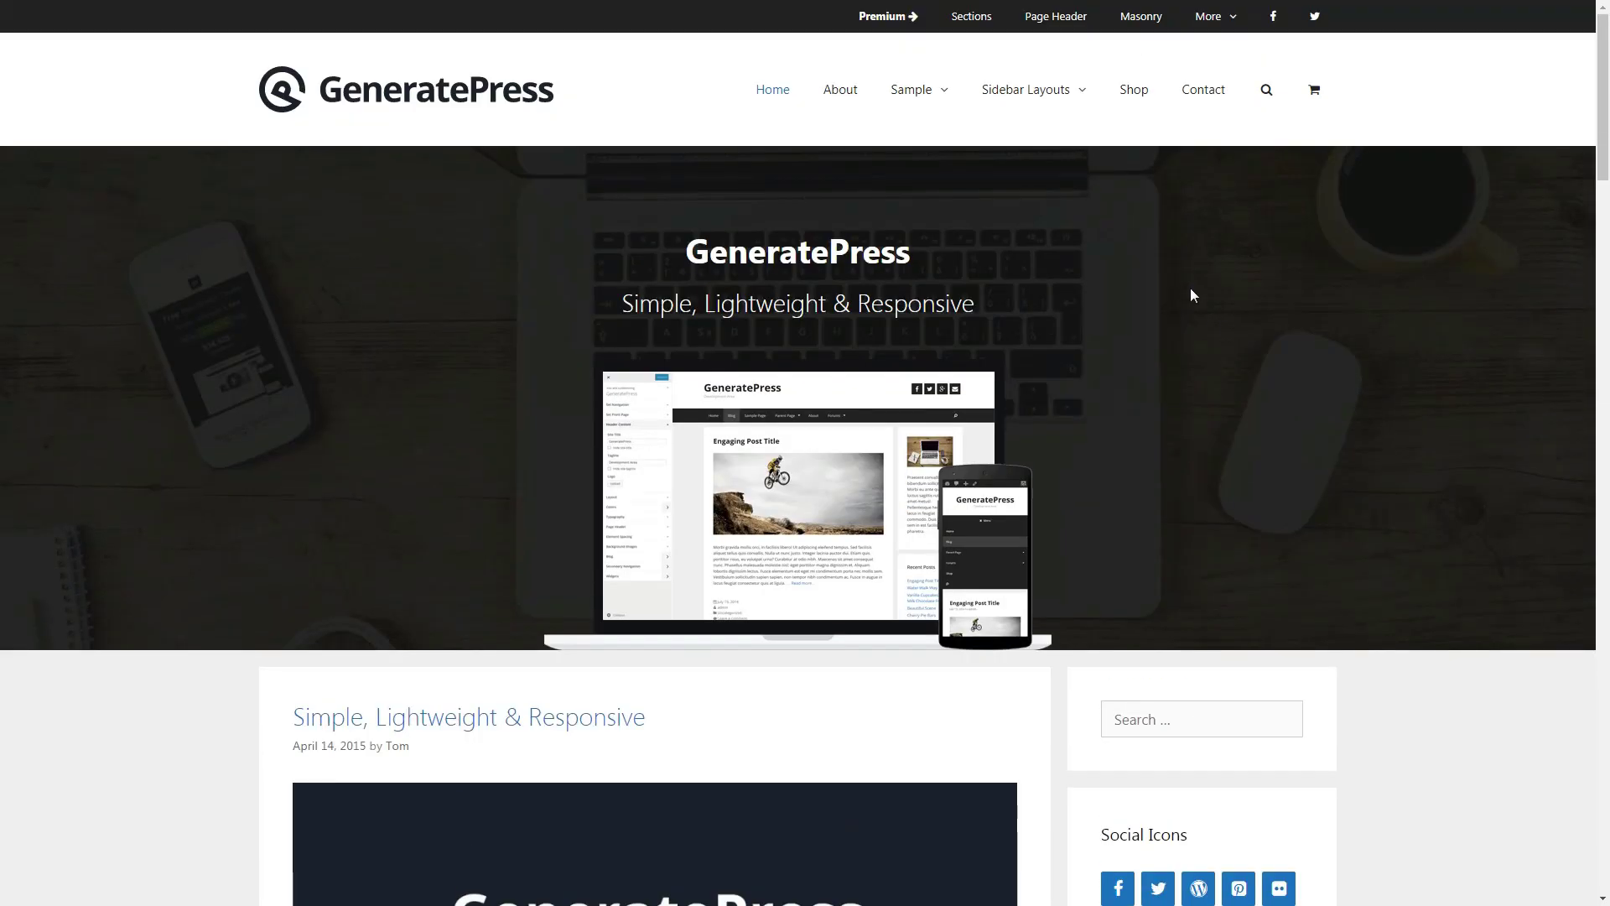
Preview the Content / Sidebar and Sidebar / Content / Sidebar layout pages, then return home.
{"action": "mouse_move", "coordinate": [1061, 101]}
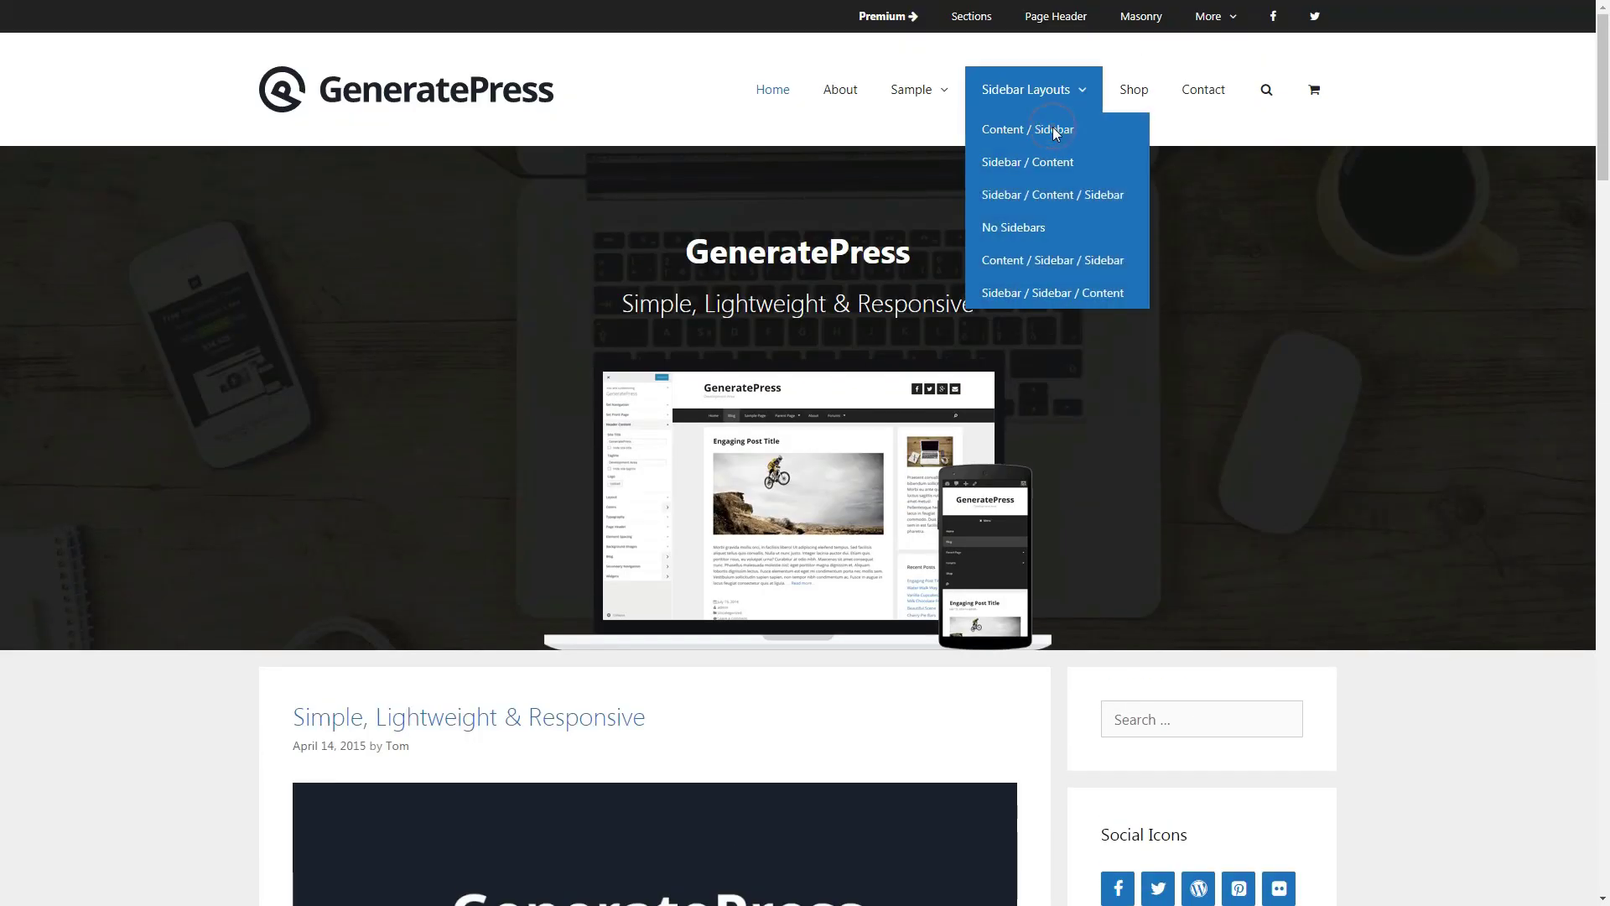
{"action": "left_click", "coordinate": [1054, 132]}
{"action": "mouse_move", "coordinate": [1052, 102]}
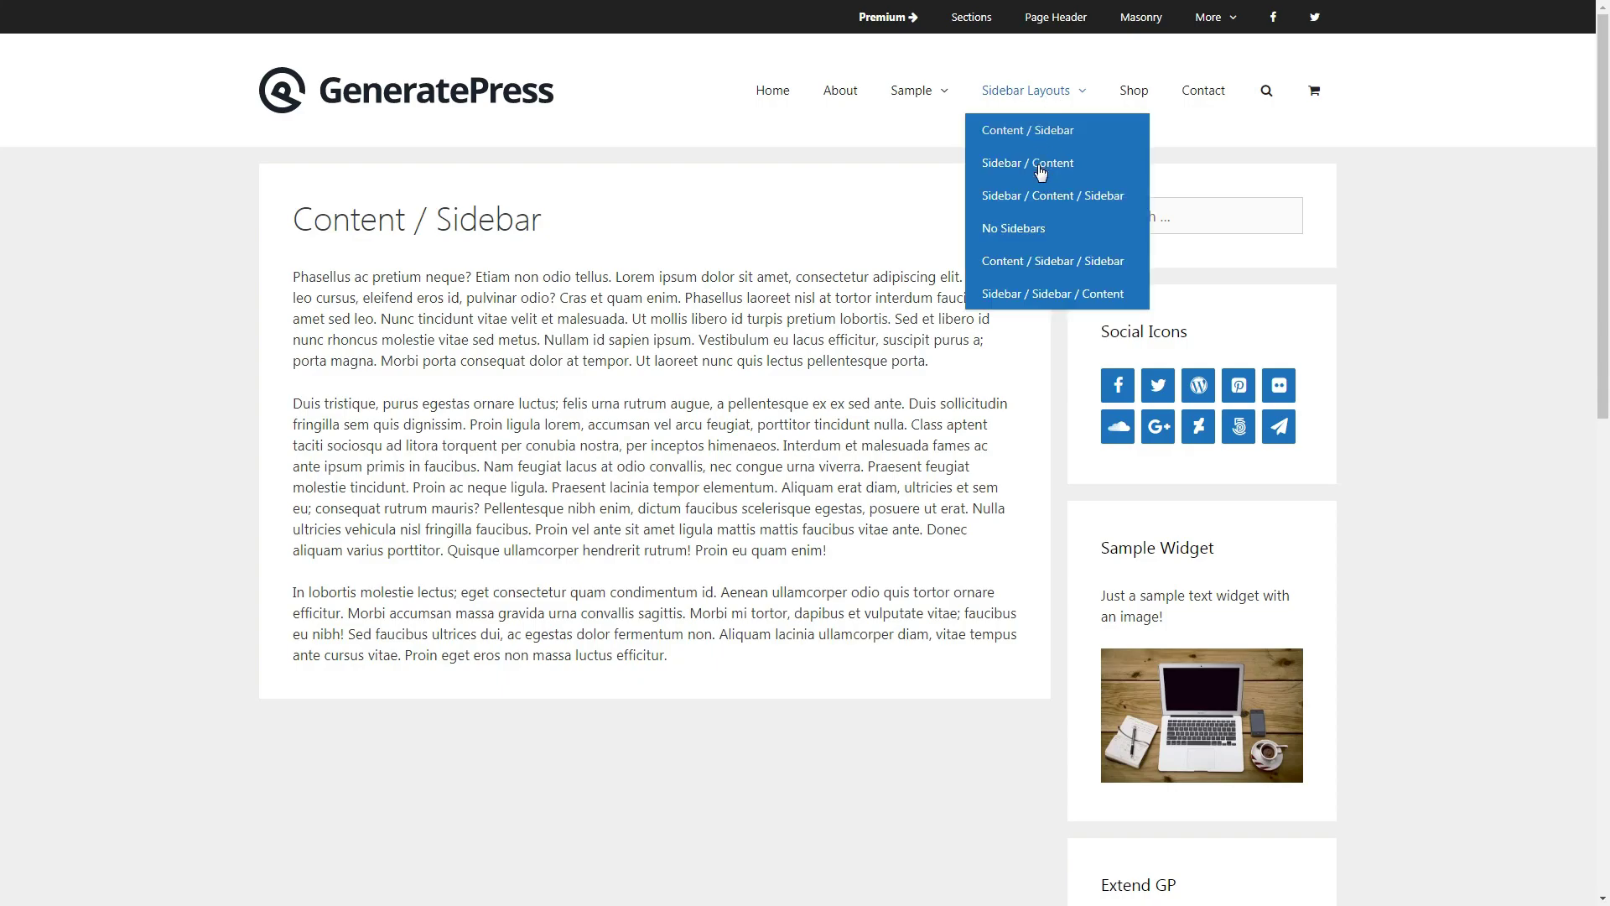
{"action": "left_click", "coordinate": [1043, 197]}
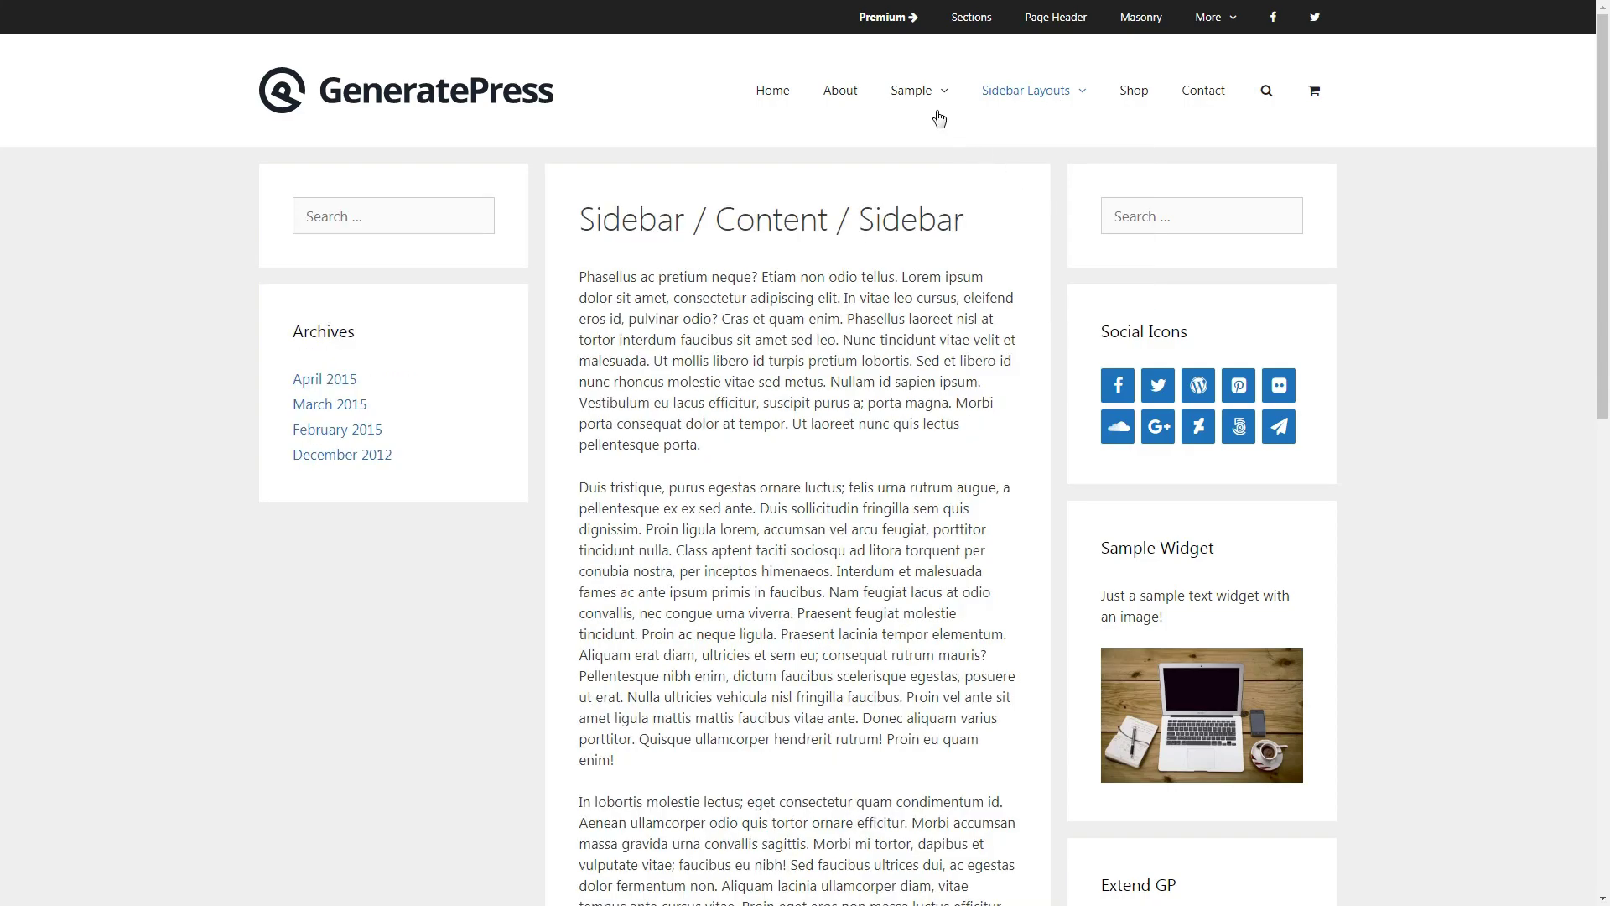
{"action": "left_click", "coordinate": [895, 93]}
View the About page and Sidebar / Sidebar / Content layout, then browse the Shop's ninja products.
{"action": "left_click", "coordinate": [841, 99]}
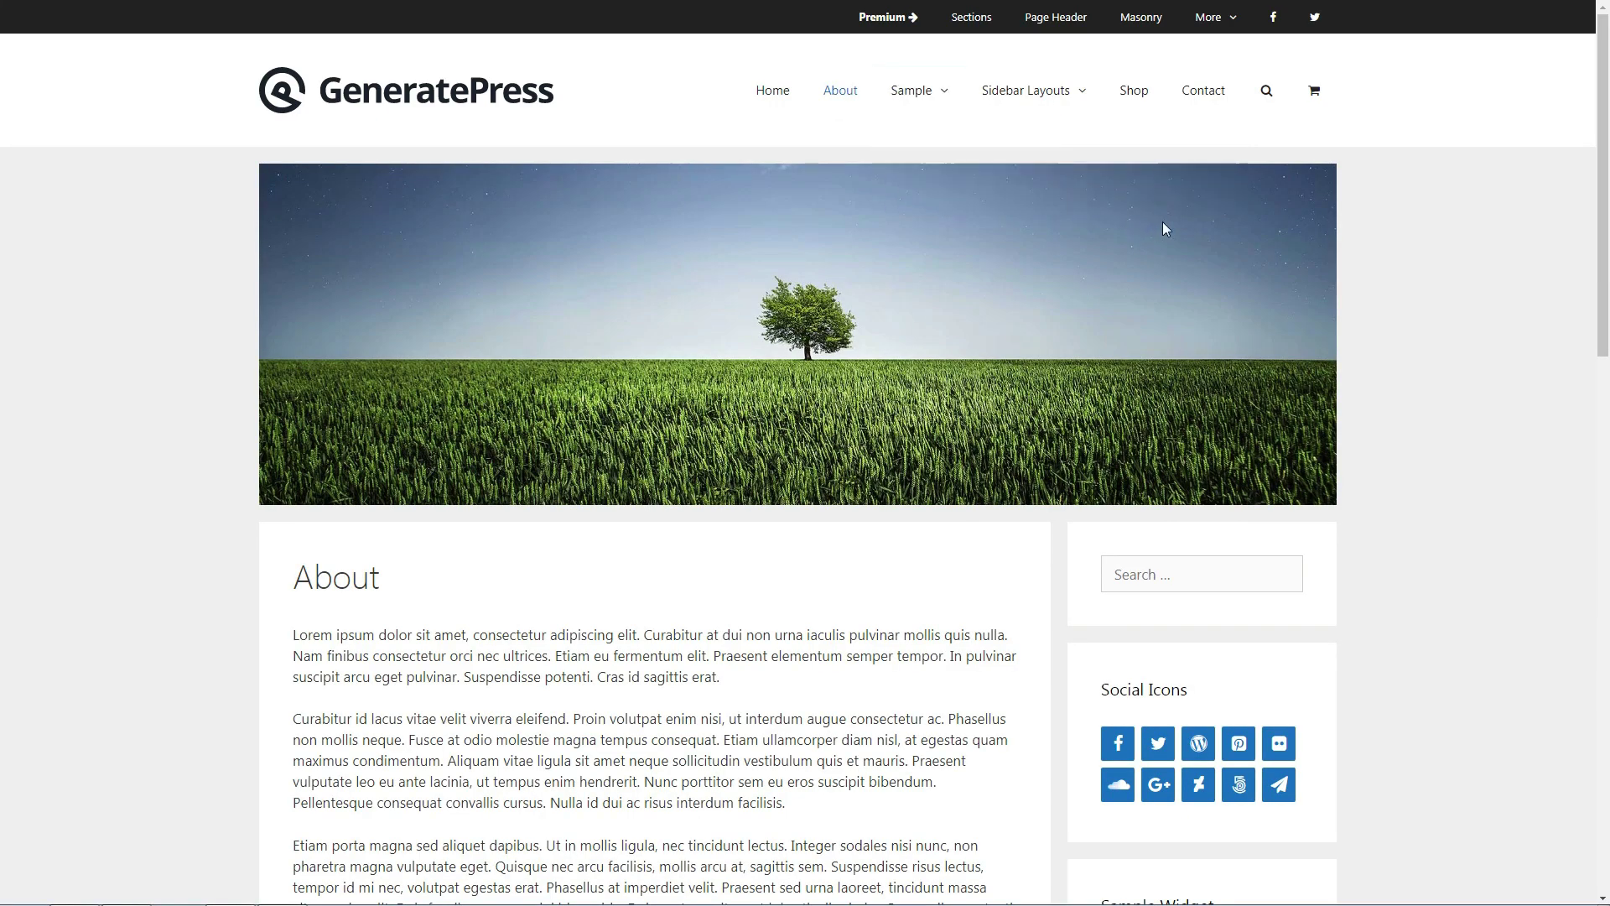
{"action": "mouse_move", "coordinate": [1008, 96]}
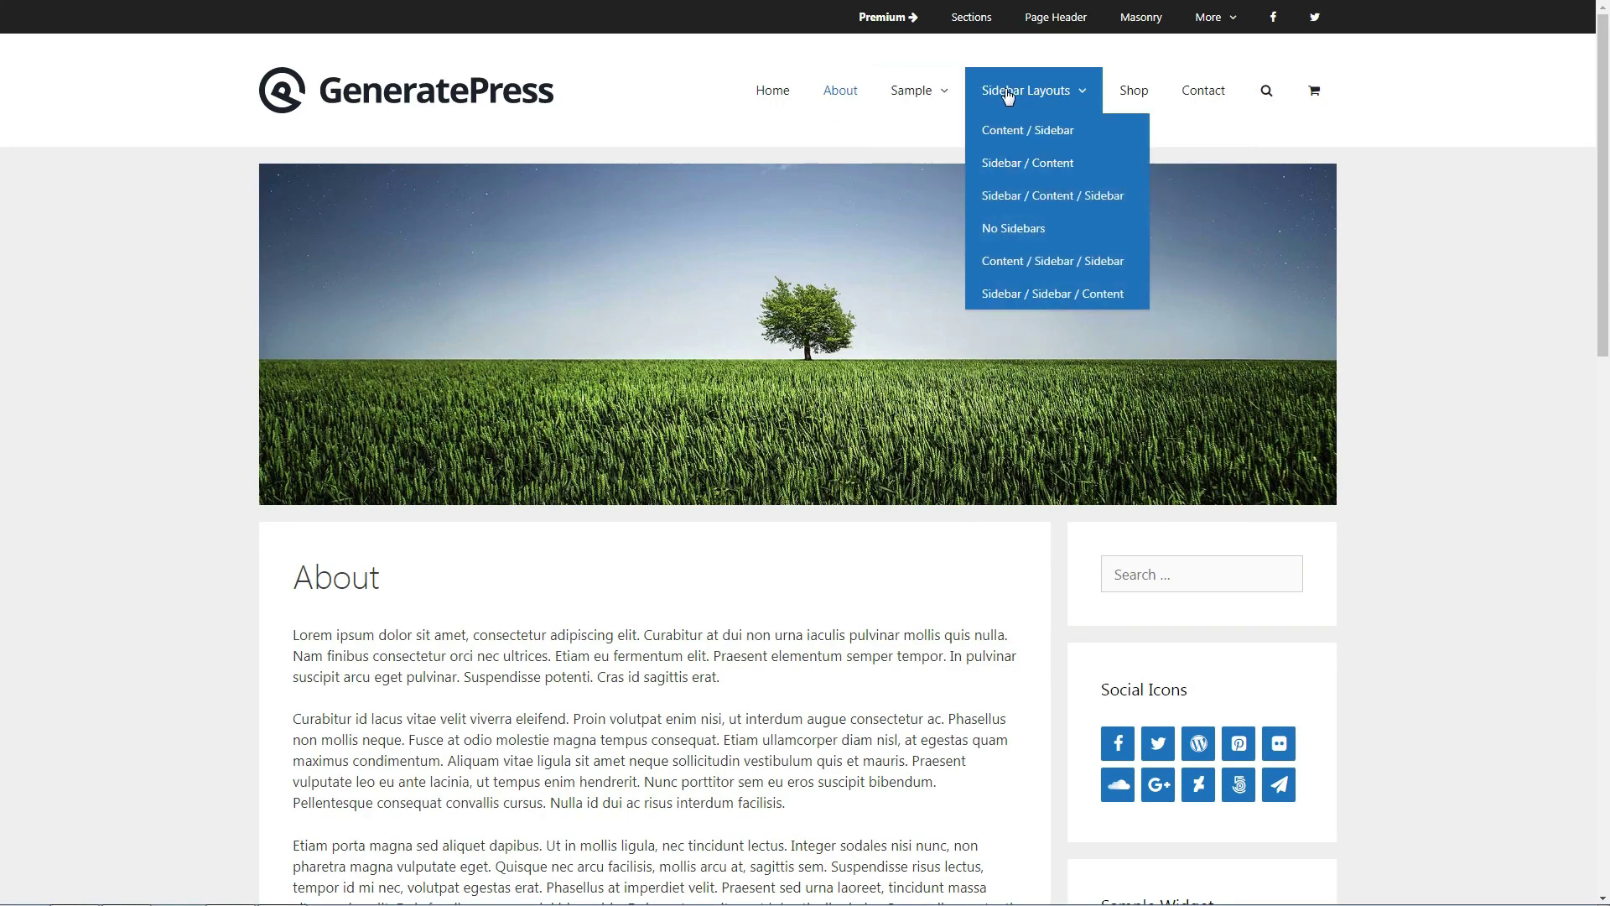
{"action": "left_click", "coordinate": [1020, 293]}
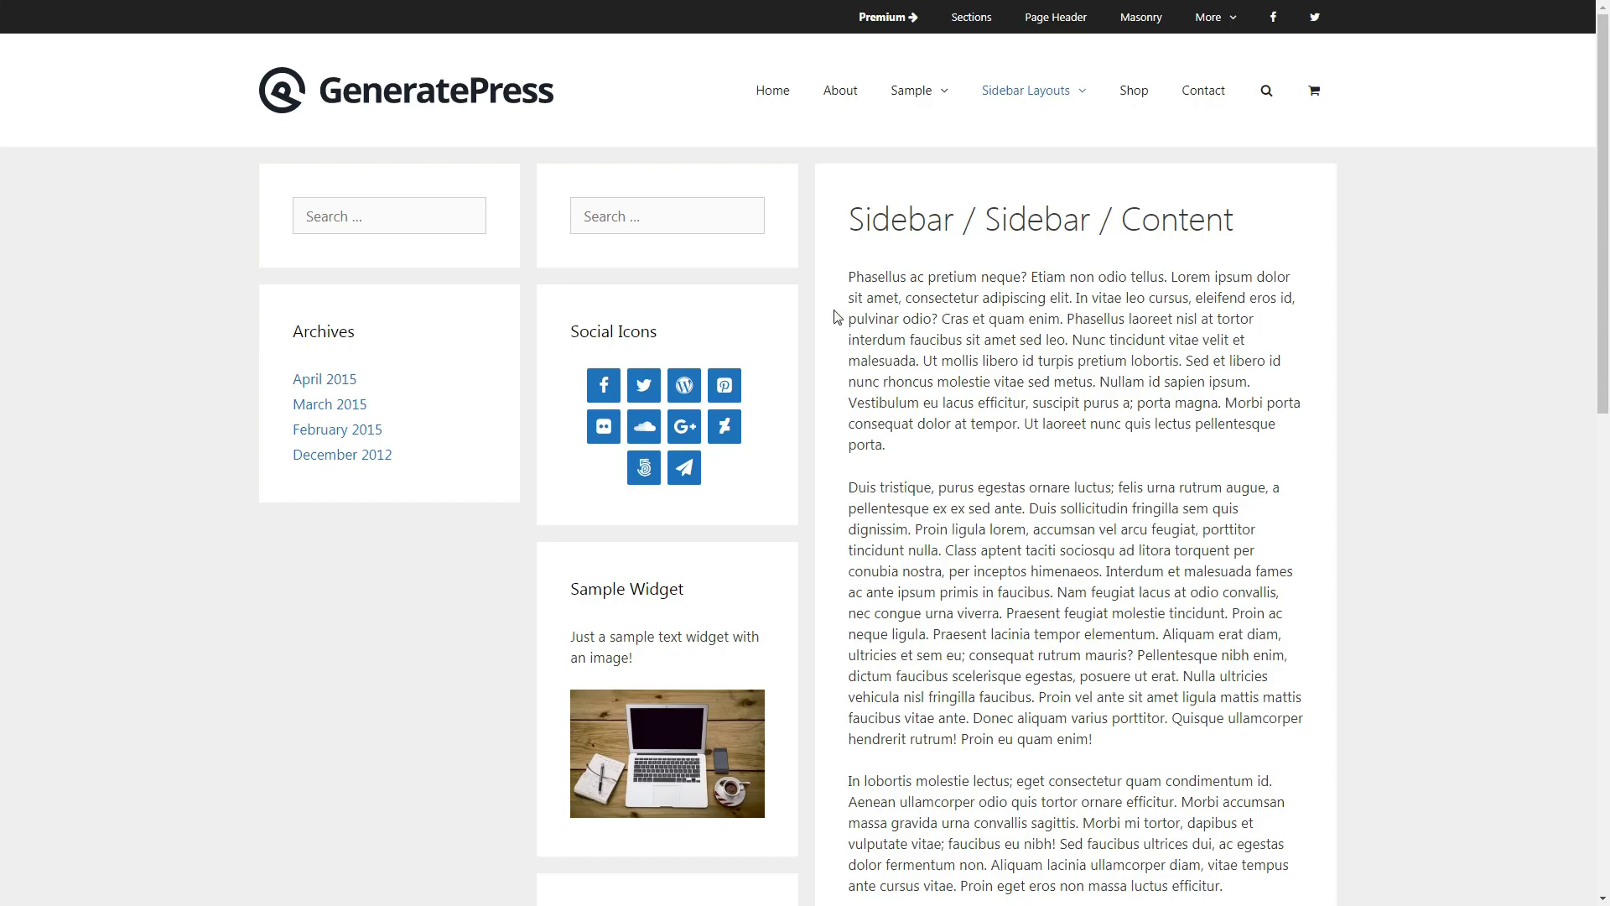
{"action": "left_click", "coordinate": [1133, 92]}
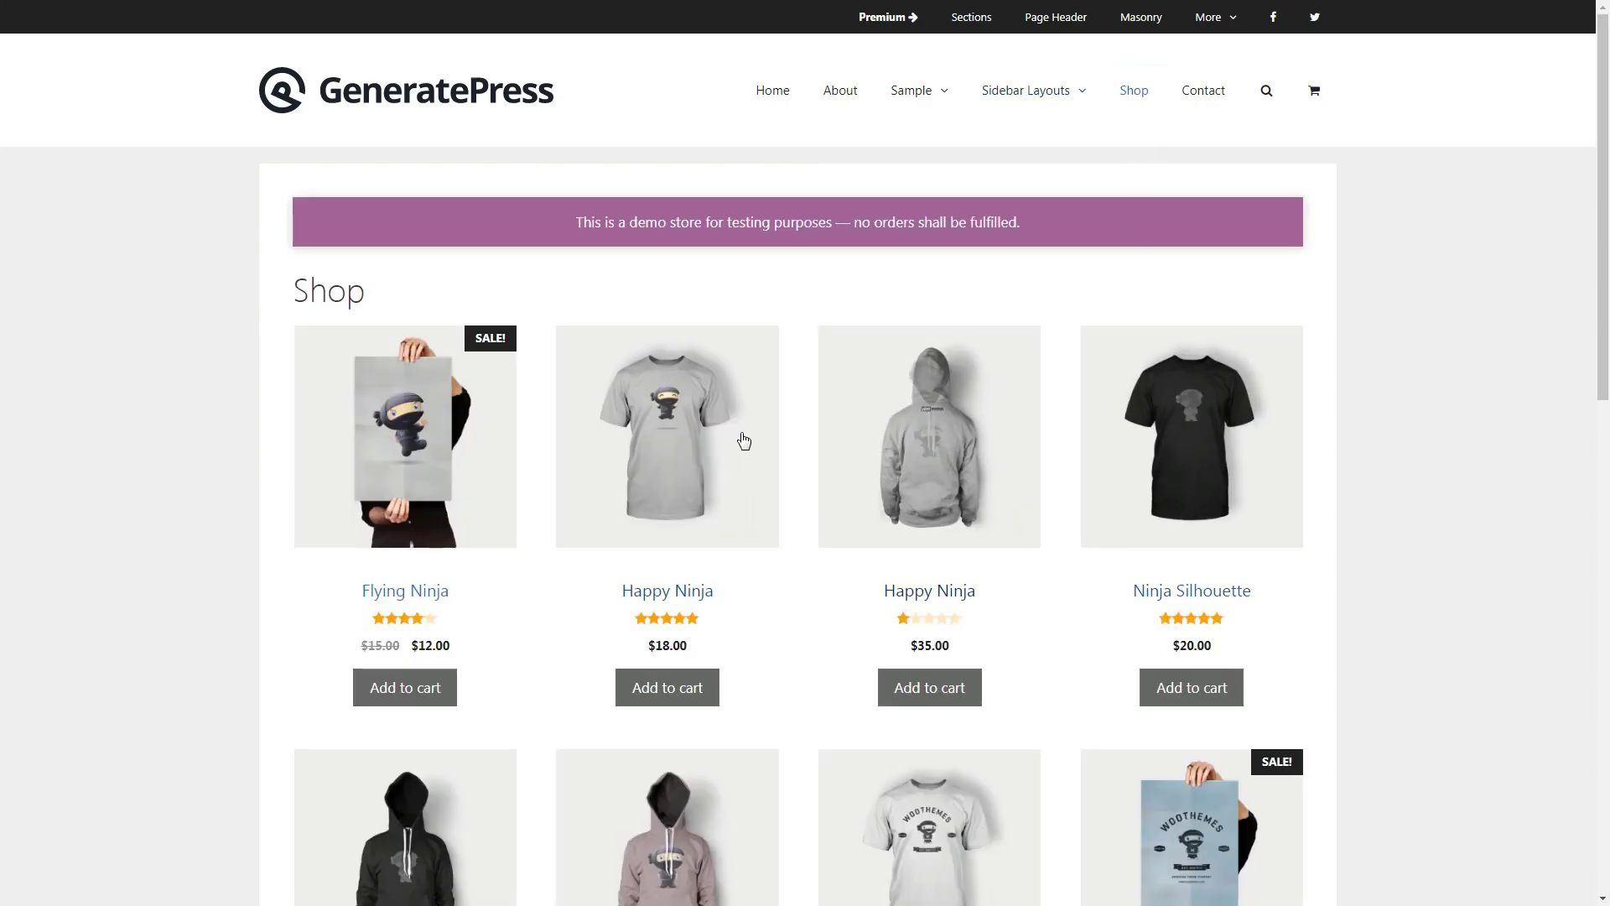
{"action": "scroll", "coordinate": [430, 478], "scroll_direction": "down", "scroll_amount": 5}
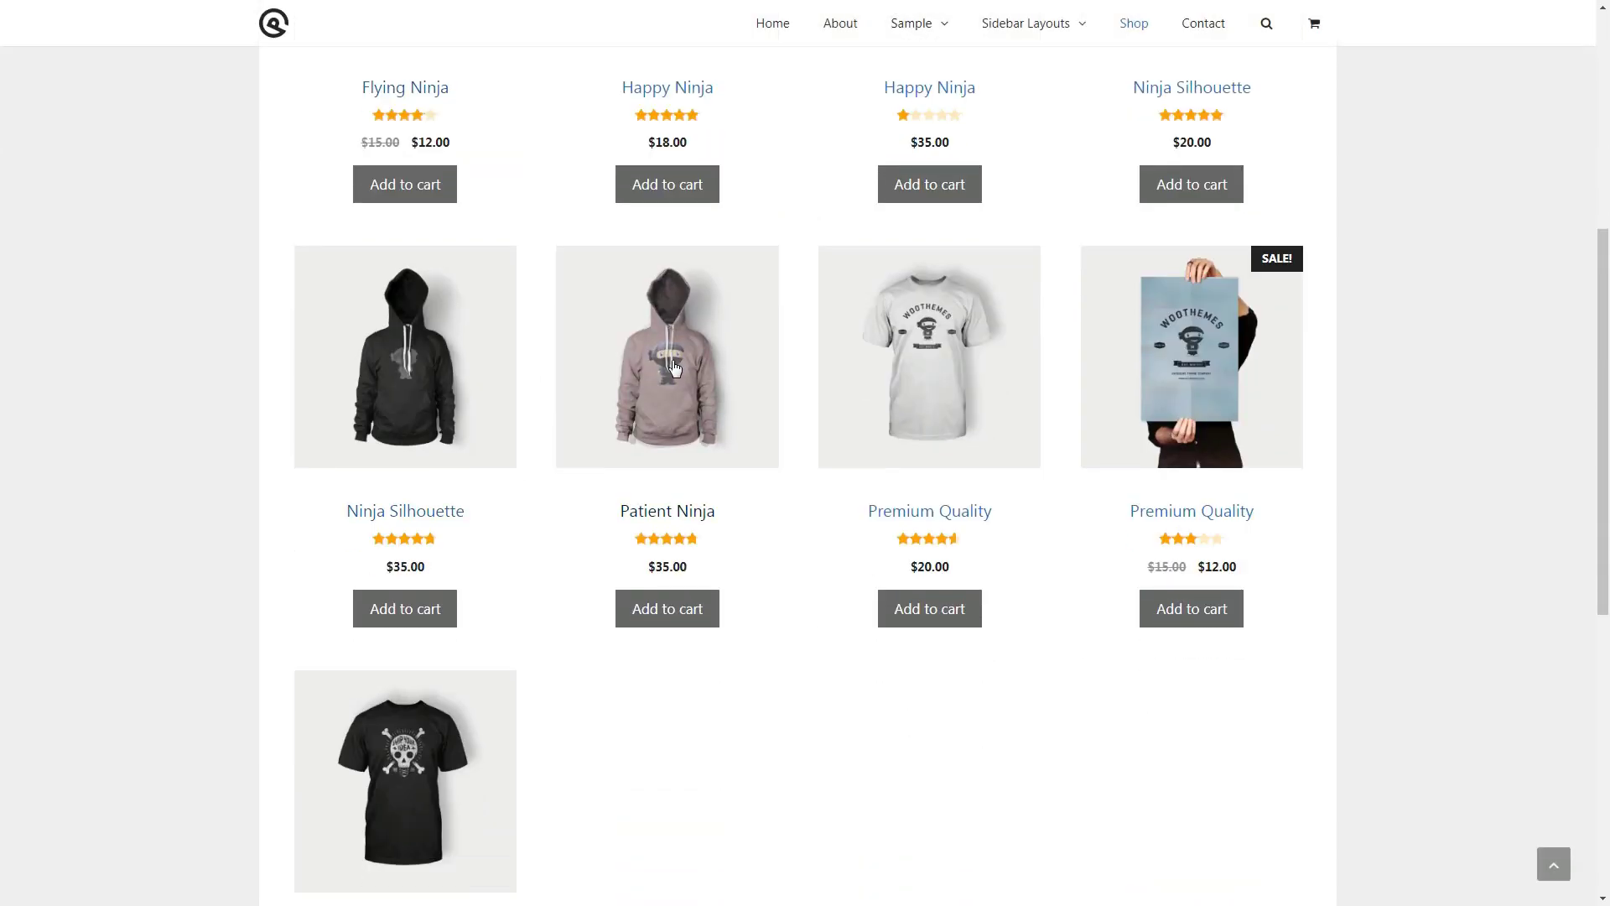